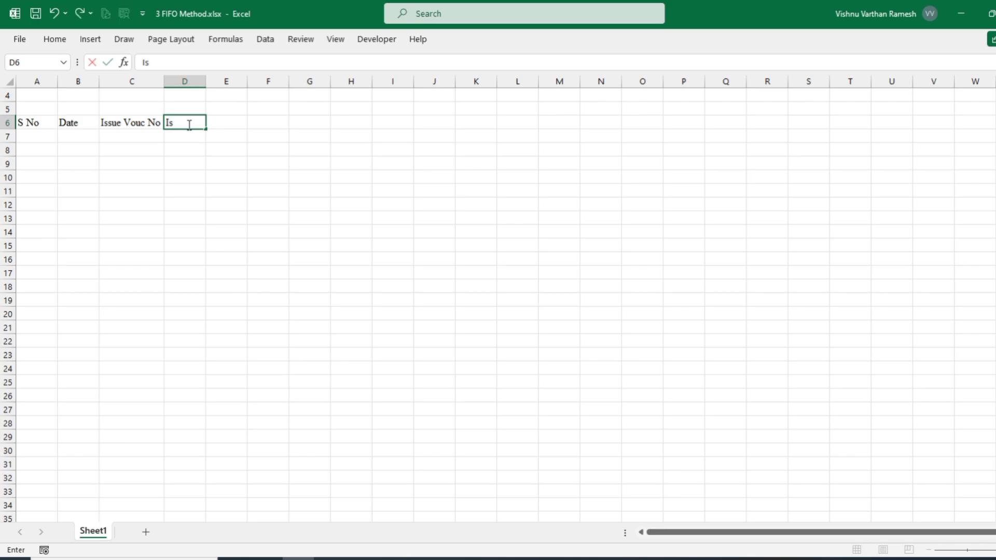
- Enter the header Issue Qty in D6 and widen column D to fit it
type("sue Qty")
key("Tab")
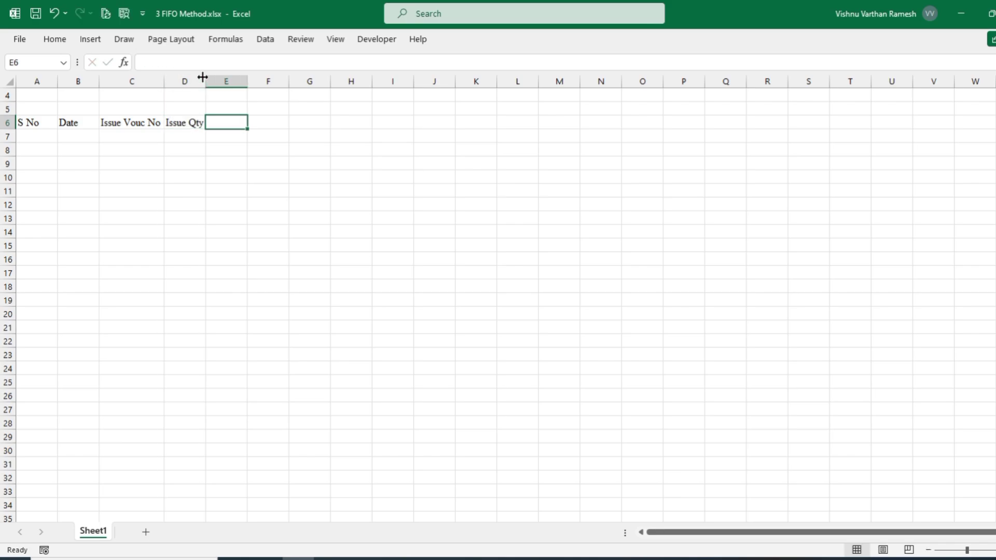
left_click_drag(202, 77, 224, 78)
- Format the headers in A6:D6 with a dark blue fill and white, bold, centered text, and widen the Issue Vouc No and Issue Qty columns
left_click_drag(47, 123, 218, 124)
left_click(64, 42)
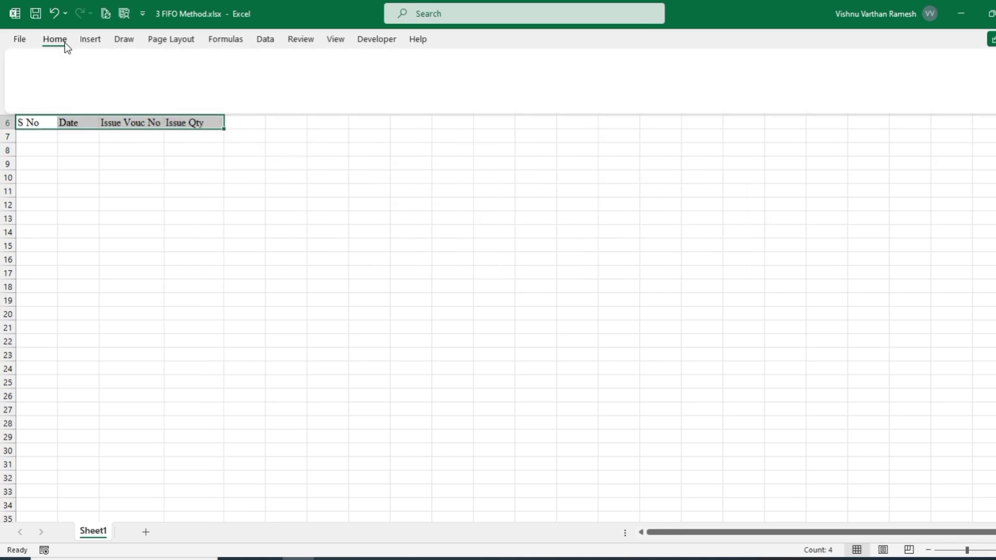
left_click(64, 42)
left_click(233, 85)
left_click(264, 170)
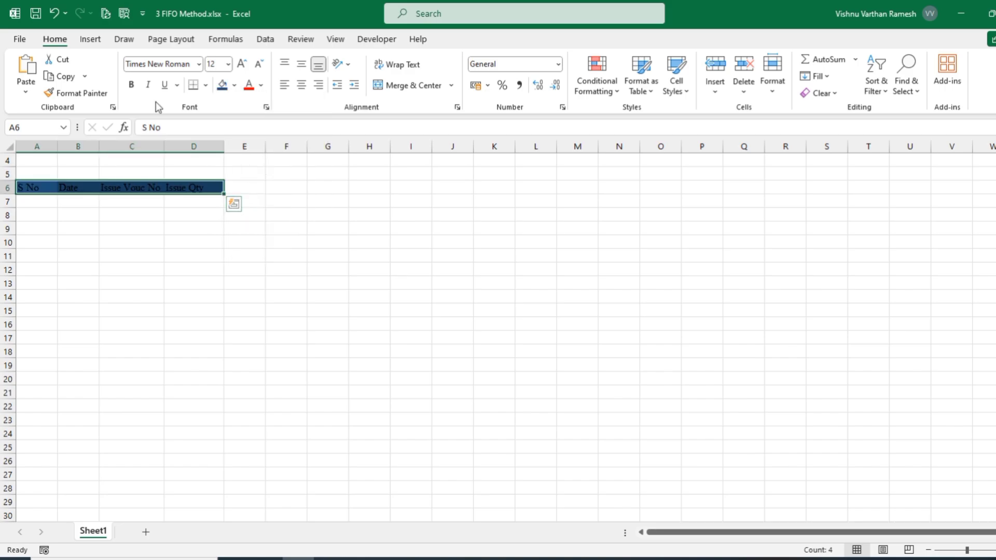
left_click(261, 85)
left_click(255, 138)
left_click(301, 85)
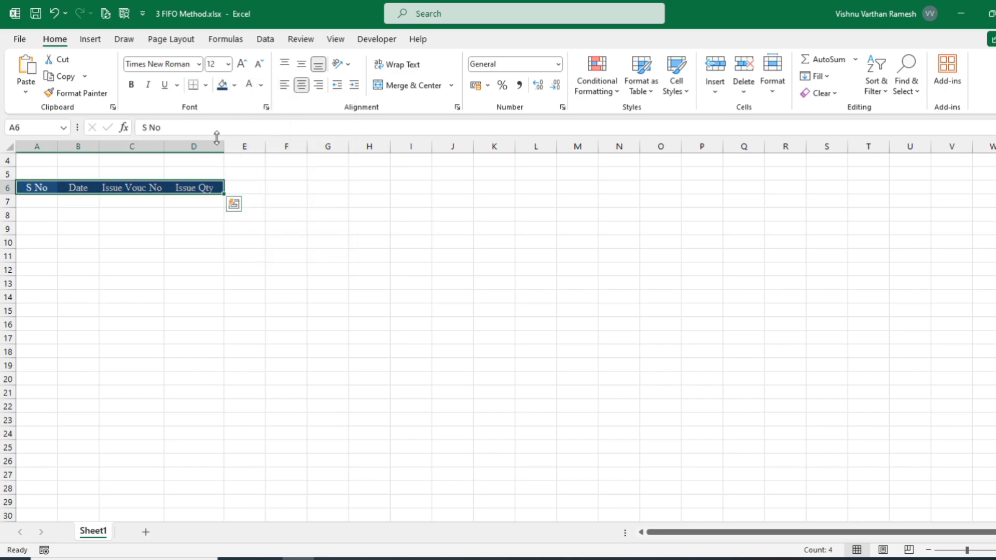
left_click(131, 84)
left_click_drag(165, 147, 238, 147)
left_click(290, 187)
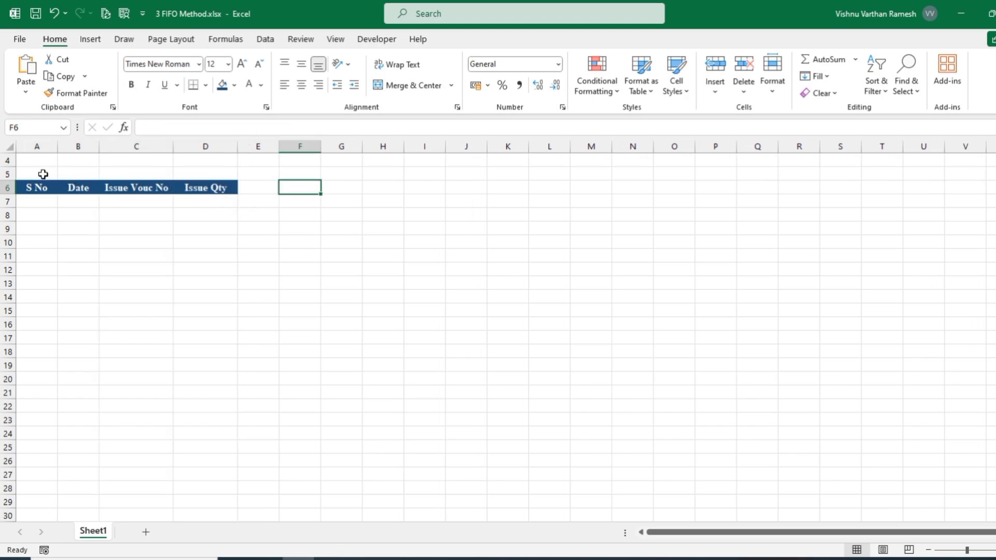
- Merge and center A5:D5 above the headers and enter the title ISSUE DETAILS
left_click_drag(43, 175, 197, 173)
left_click(409, 88)
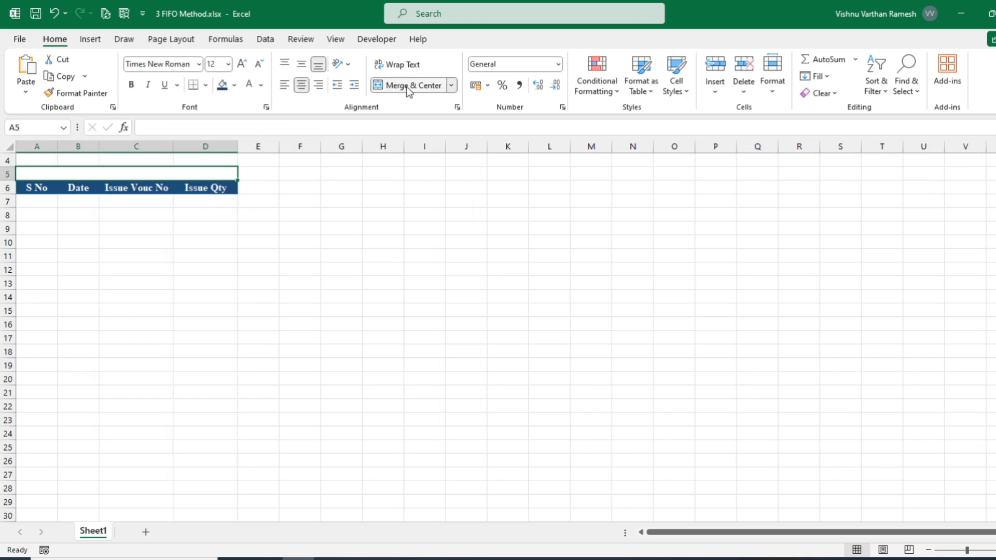
type("ISSUE DETAILS")
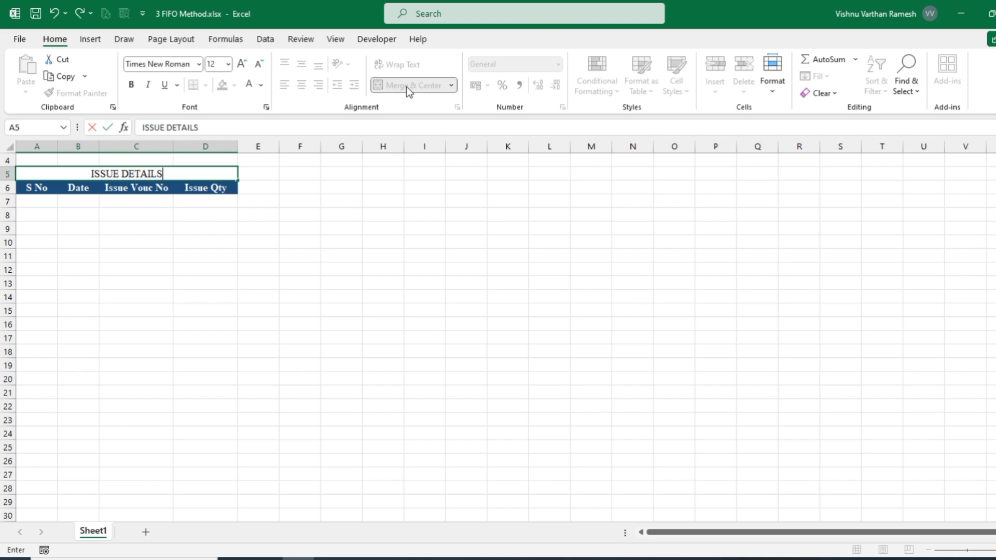
key("ctrl+Return")
- Format the ISSUE DETAILS title as bold white text at size 16 on a dark blue fill
left_click(131, 85)
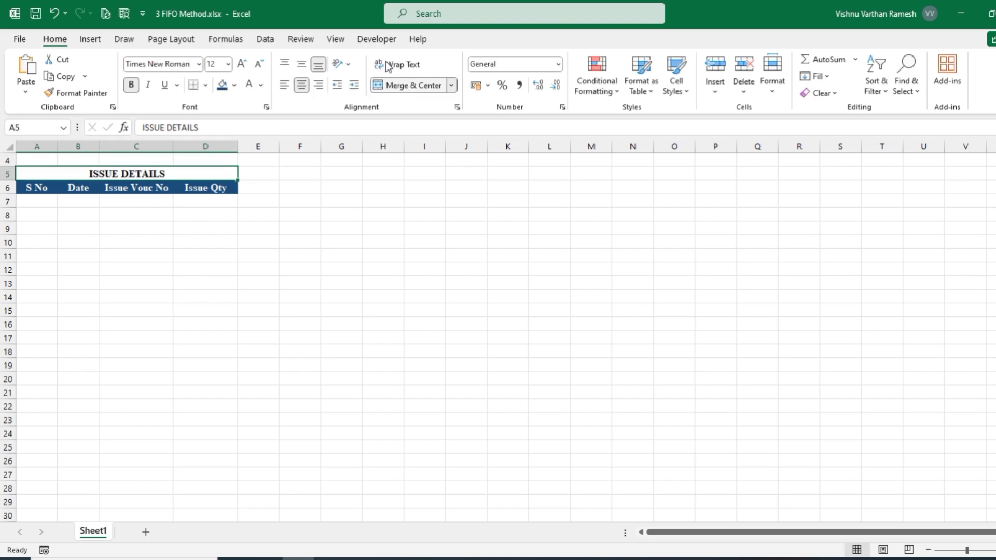
left_click(222, 84)
left_click(249, 85)
left_click(242, 64)
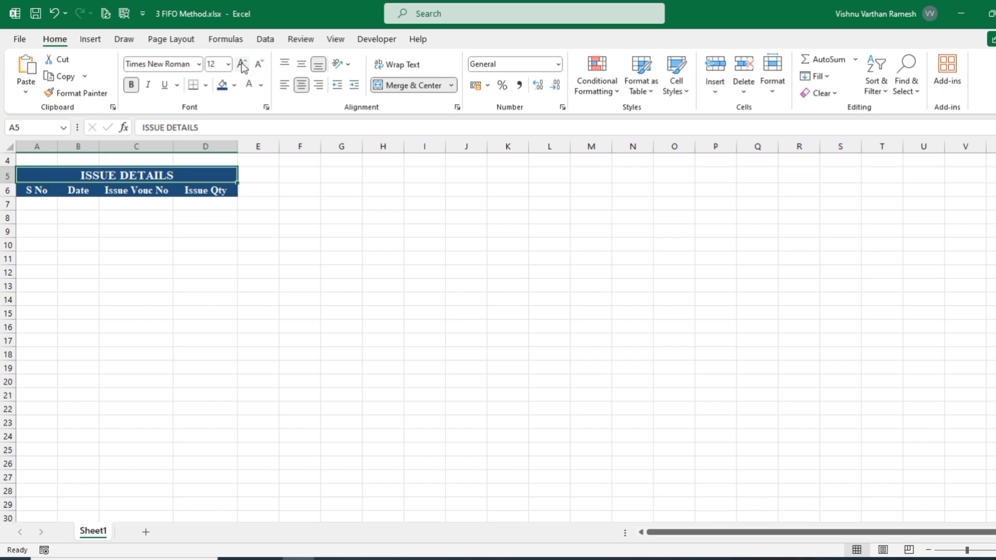
left_click(271, 174)
- Apply all borders to the issue table range A5:D20 and widen its Date column
key("Down")
key("Down")
key("Down")
key("Down")
left_click_drag(25, 179, 182, 387)
left_click(205, 84)
left_click(216, 214)
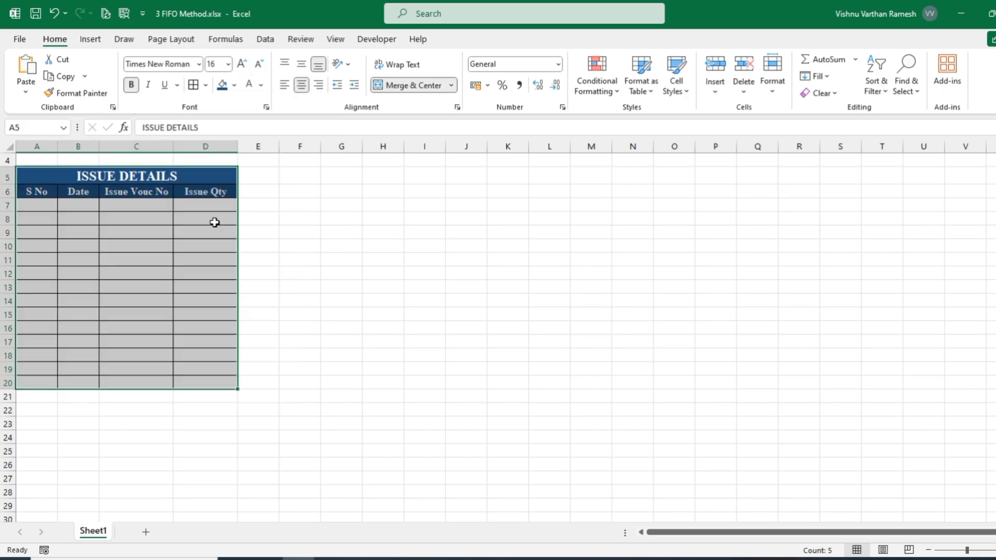
left_click(340, 191)
left_click_drag(99, 147, 113, 150)
left_click(151, 232)
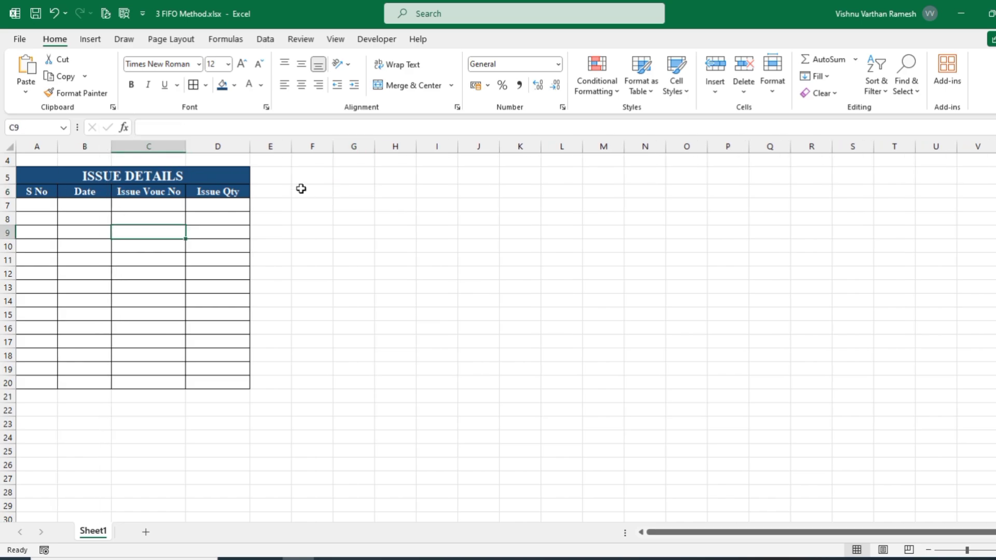
- Start a second header row with S No in F6 and Date in G6
left_click(301, 189)
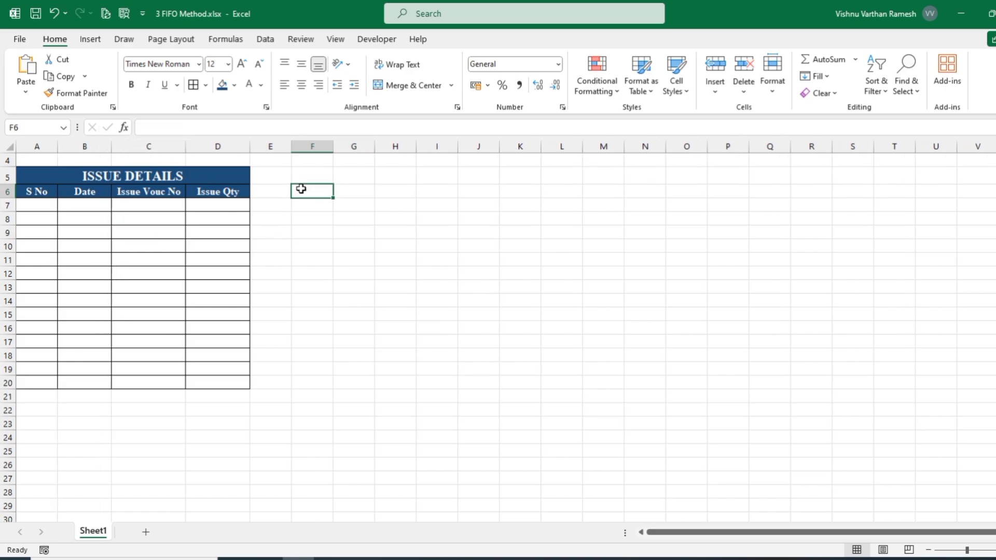
type("S No")
key("Tab")
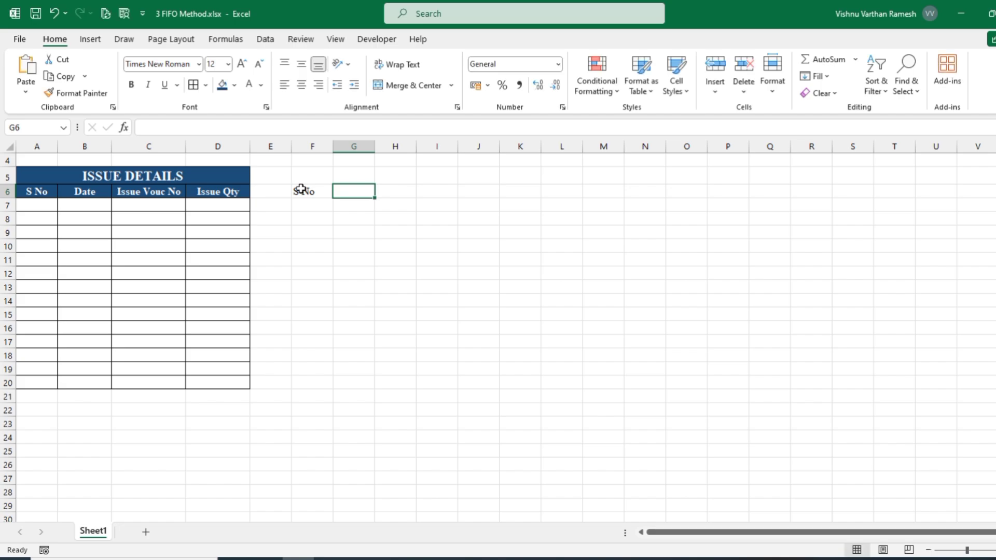
type("Date")
key("Tab")
- Enter the headers Receipt Vou No in H6 and Receipt Qty in I6, and fit both columns to their text
type("Rece")
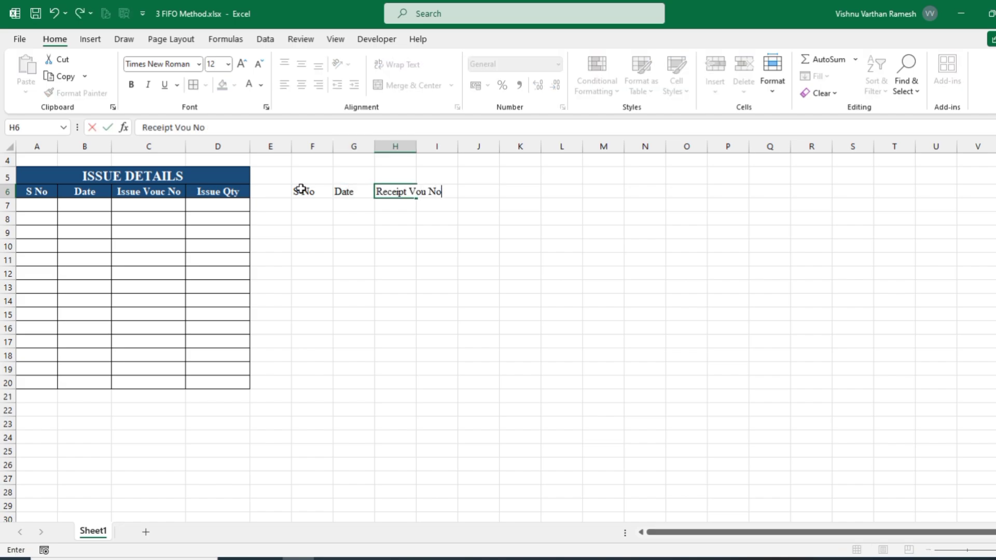
type("ipt Vou No")
key("Tab")
double_click(417, 146)
type("Receipt Qty")
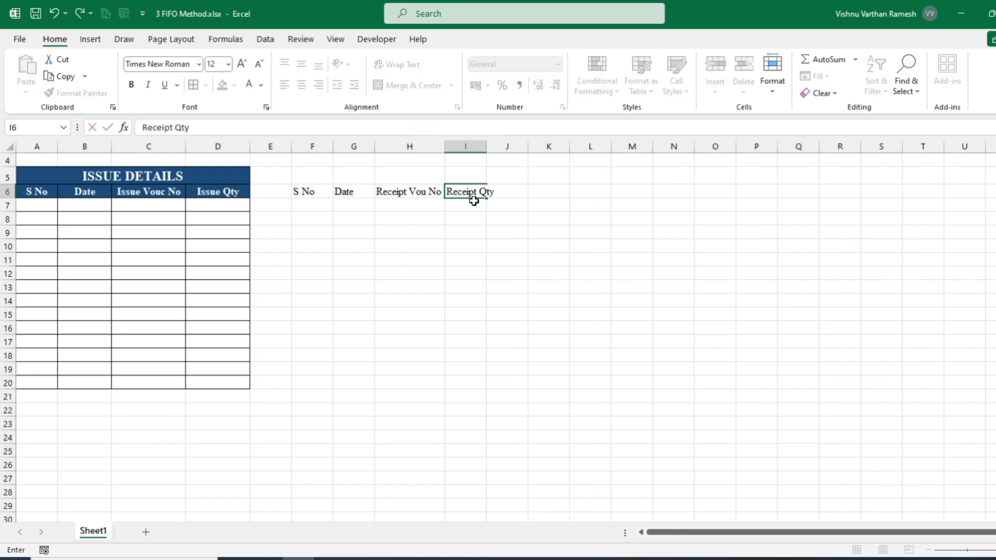
key("Tab")
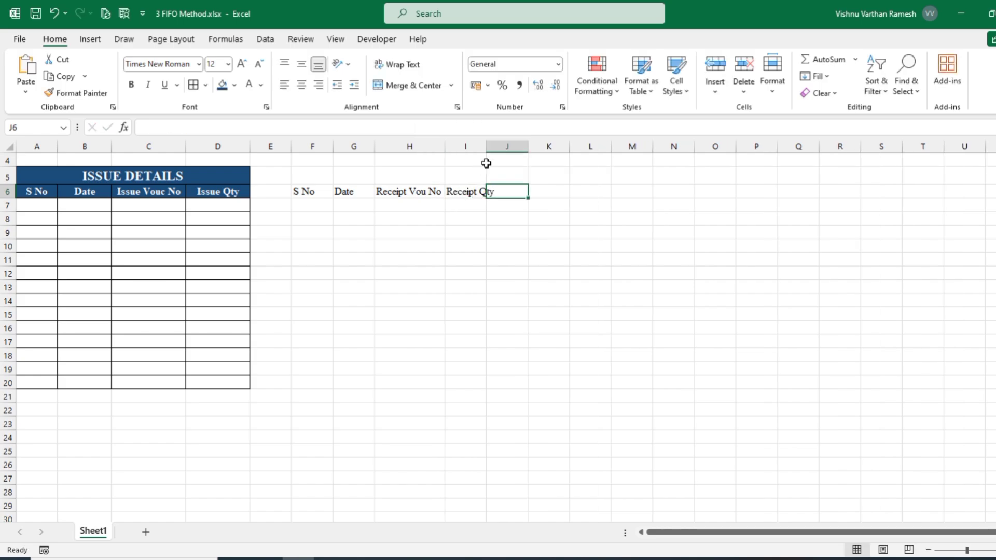
double_click(486, 146)
key("Tab")
- Copy the formatting of A5:D6 onto F5:I6 and enter the title RECEIPT DETAILS in F5
mouse_move(21, 192)
left_mouse_down()
mouse_move(200, 189)
mouse_move(218, 177)
left_mouse_up()
left_click(81, 93)
mouse_move(314, 174)
left_mouse_down()
mouse_move(322, 186)
mouse_move(486, 189)
left_mouse_up()
type("R")
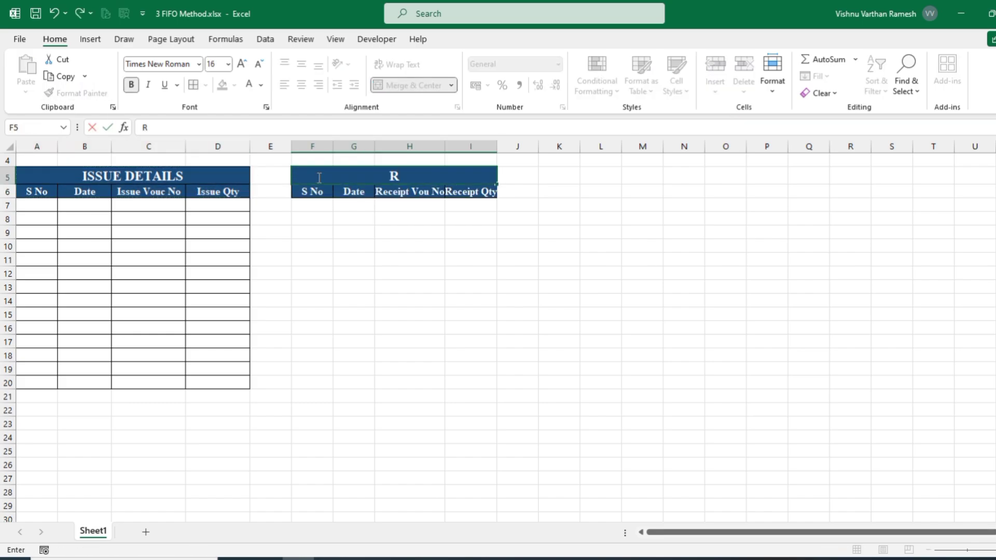
type("ECEIPT DETAILS")
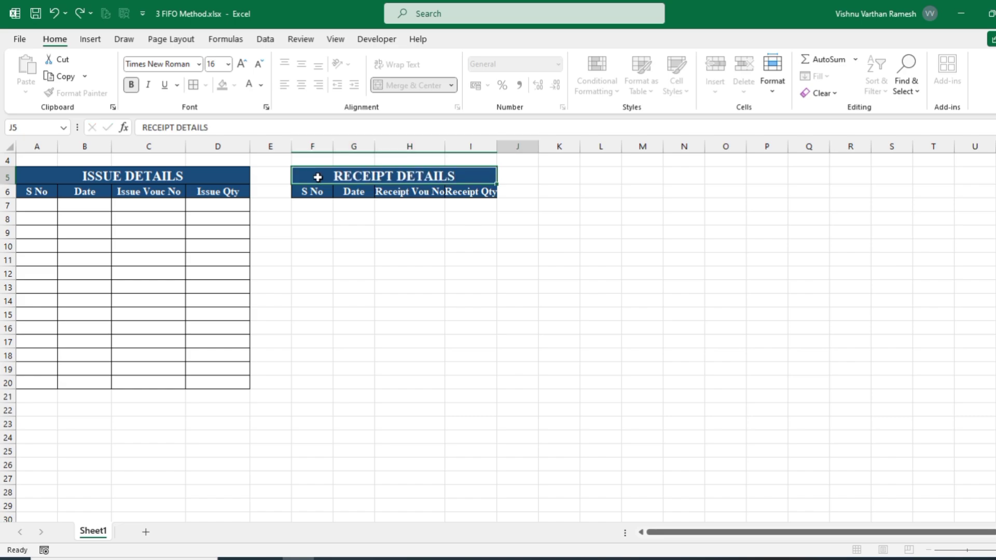
key("Tab")
- Apply all borders to the receipt table range F5:I20 and widen its Date and Receipt Qty columns
left_click_drag(316, 175, 399, 384)
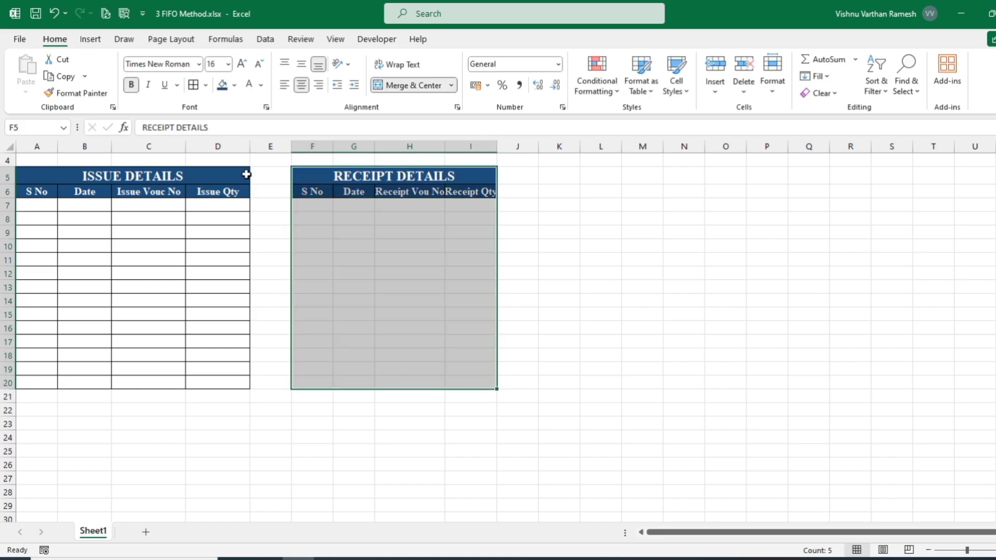
left_click(194, 85)
left_click(559, 218)
left_click_drag(378, 146, 390, 146)
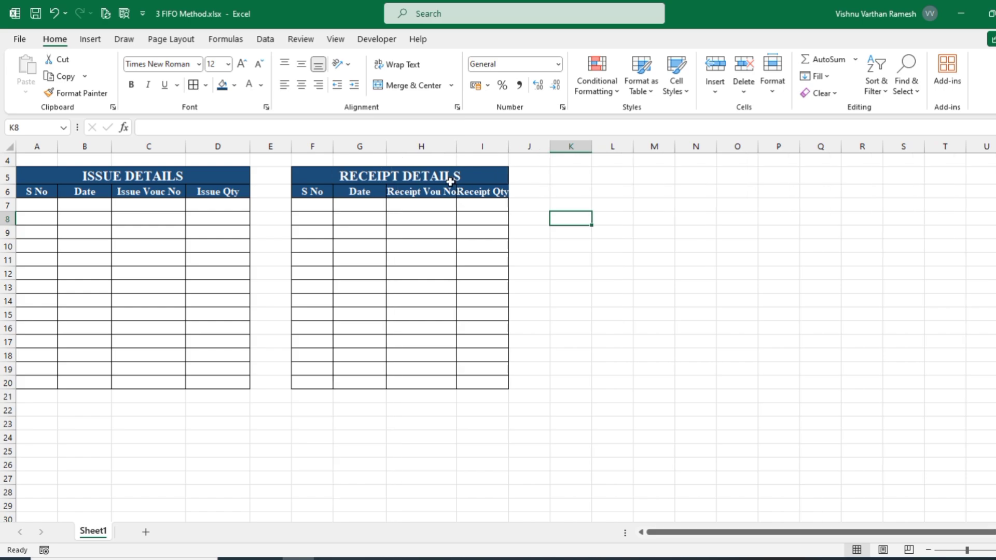
left_click_drag(497, 146, 522, 147)
left_click(540, 191)
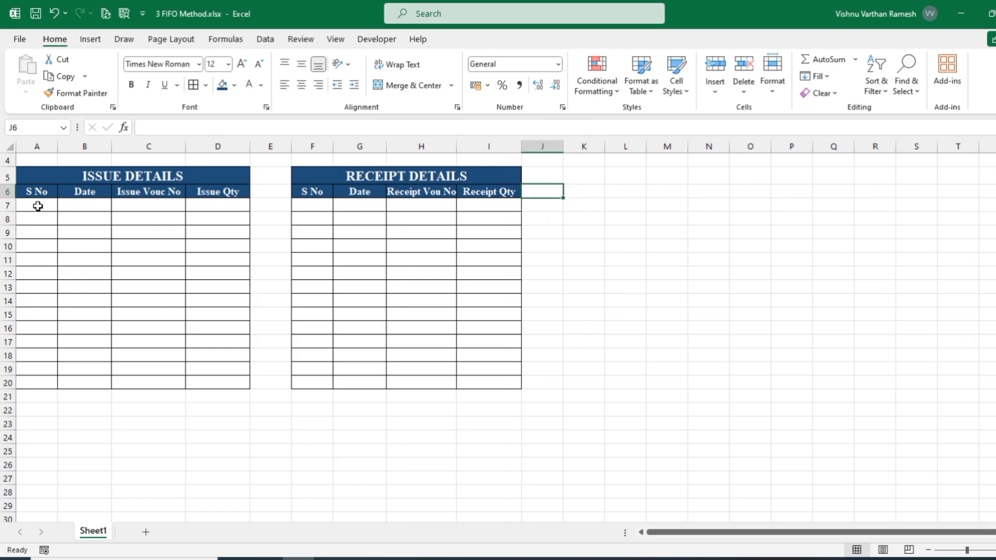
- Delete one blank row above the issue and receipt tables
key("Left")
left_click_drag(20, 159, 404, 200)
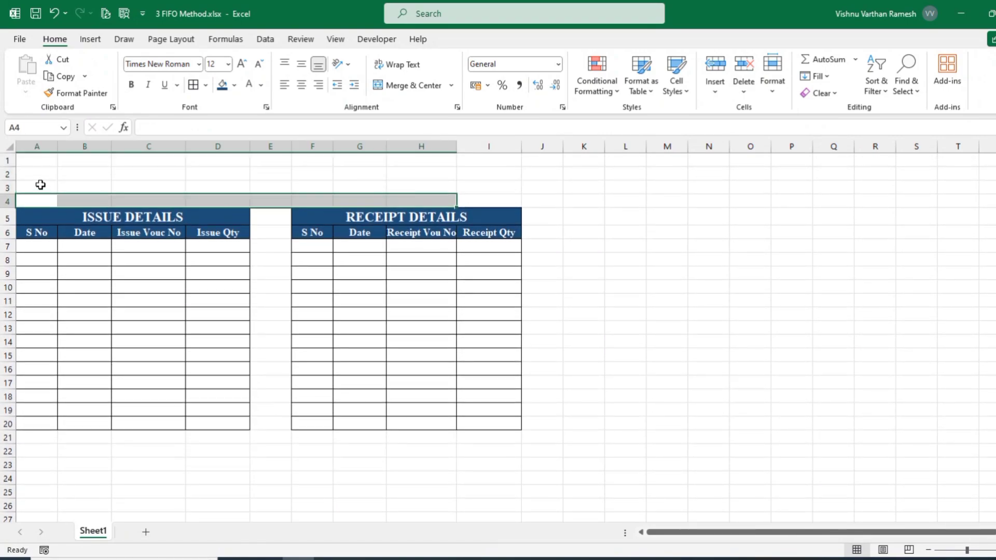
left_click_drag(35, 186, 483, 184)
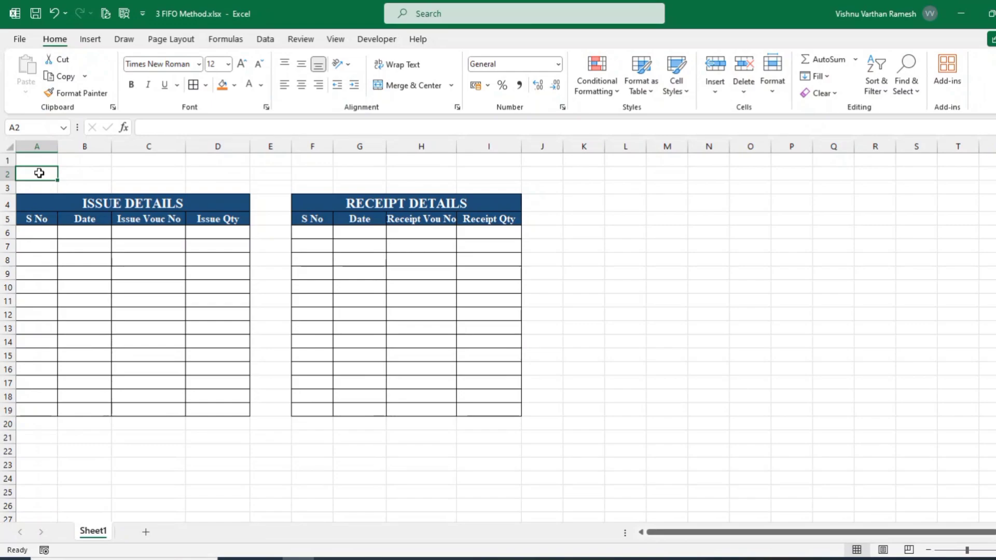
- Merge and center A2:I2 and enter the title FIFO METHOD (First In First Out Method) - Voucher Details
left_click_drag(39, 173, 500, 171)
left_click(405, 86)
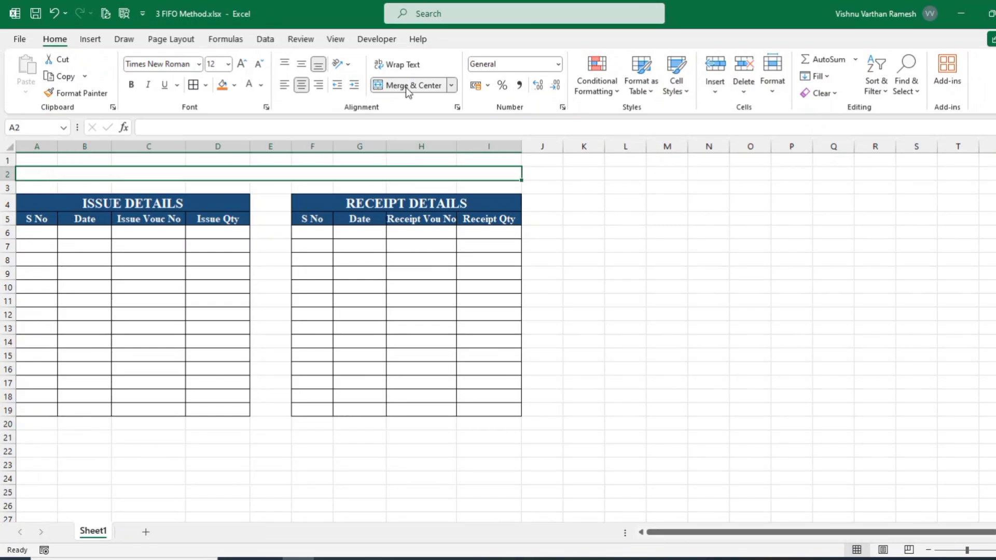
type("FIFO ")
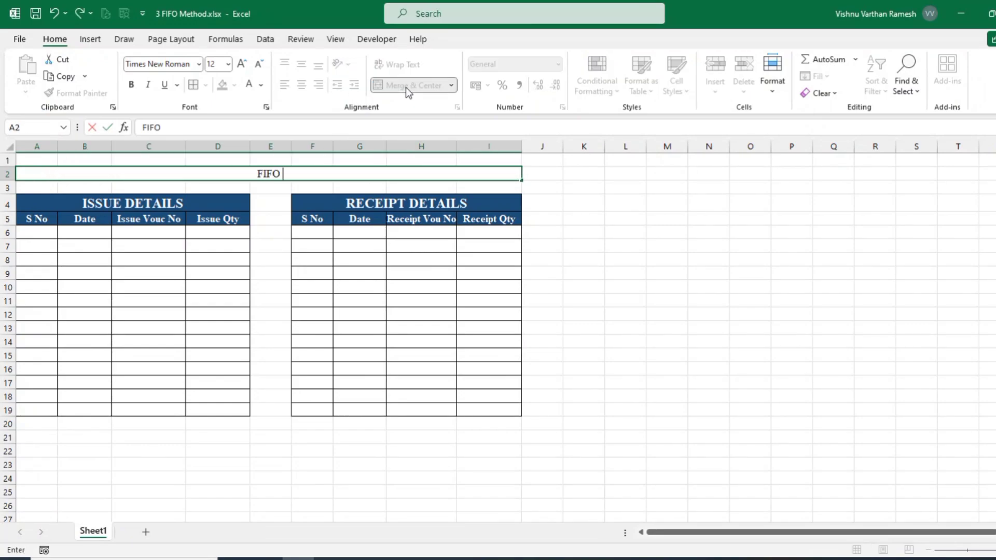
type("METHOD ")
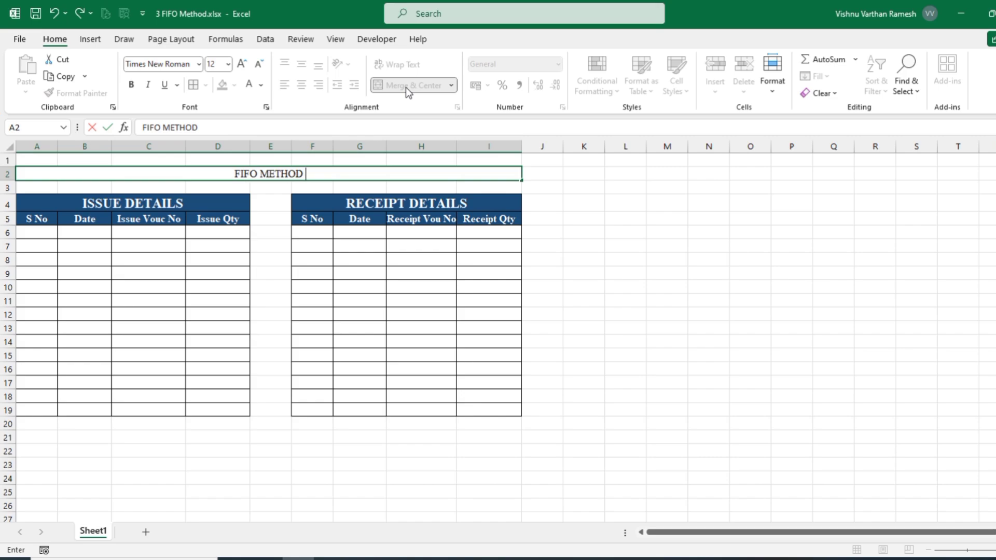
type("(Fi")
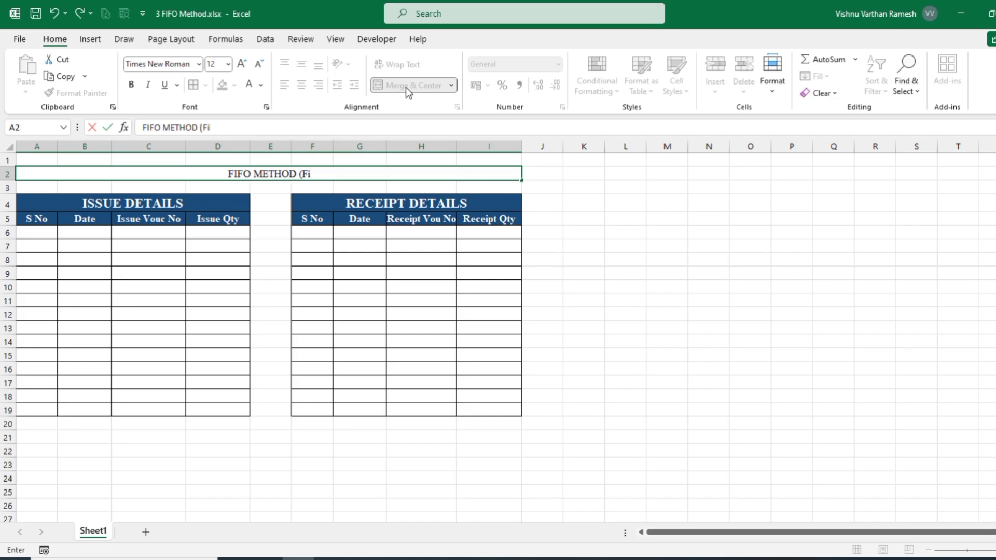
type("rst In Fi")
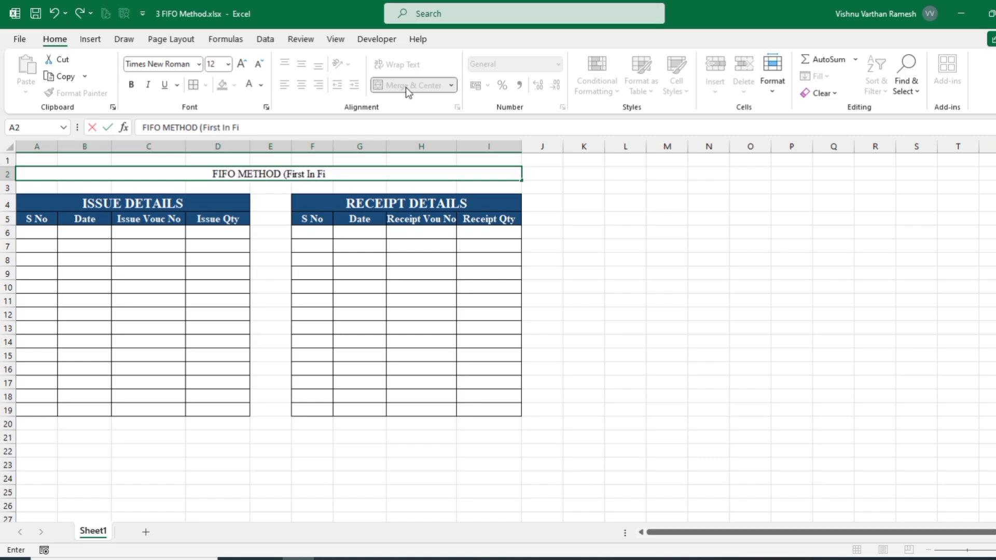
type("rst")
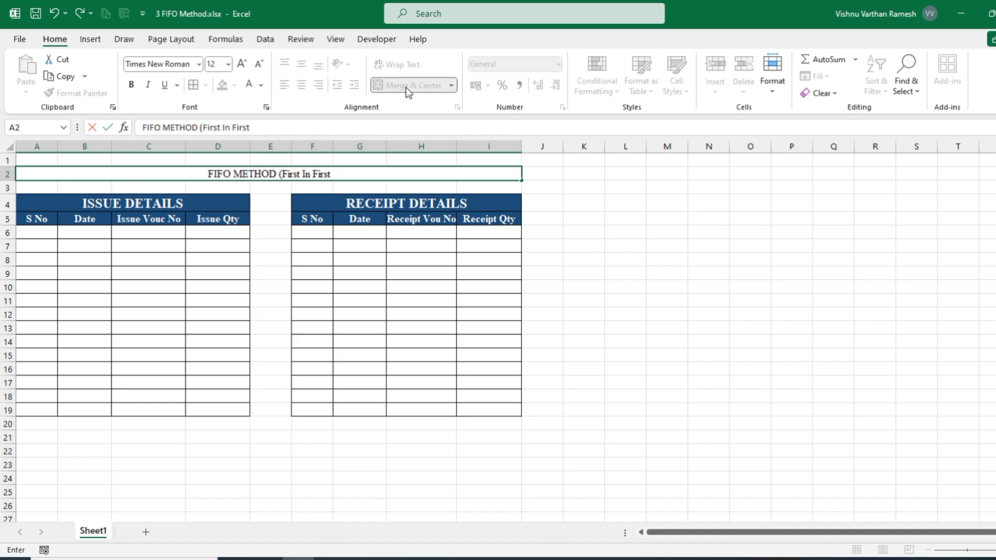
type(" Out Method")
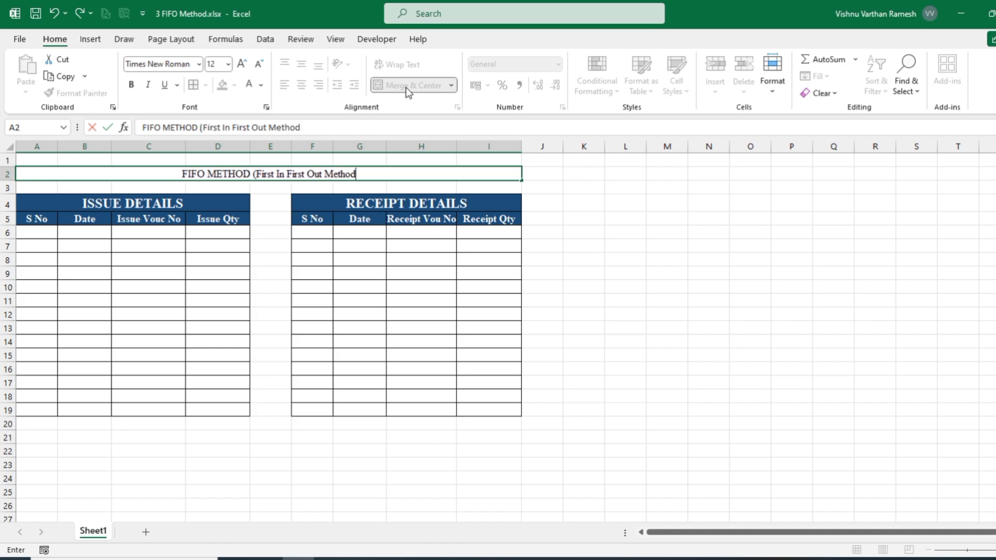
type(")")
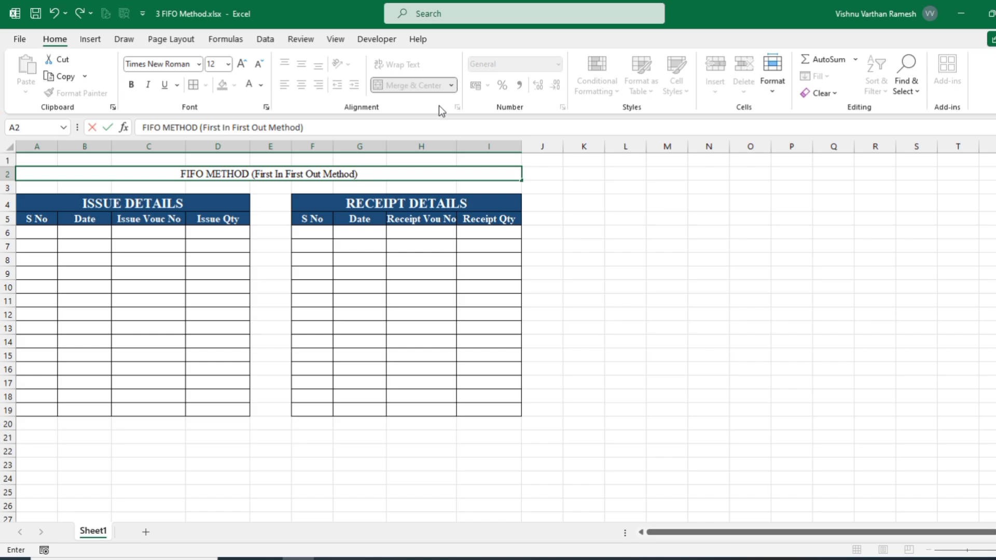
type(" - Voucher Details")
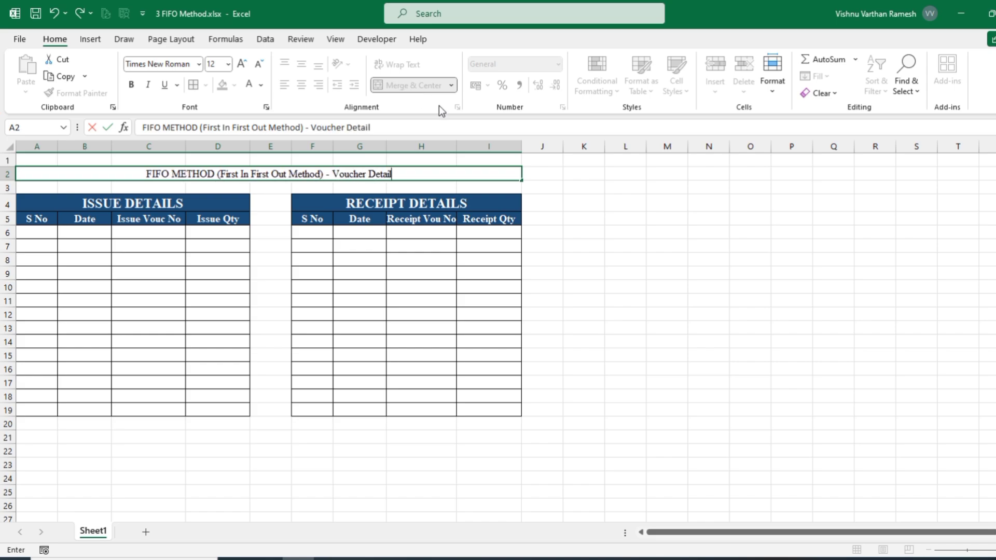
key("Tab")
- Format the sheet title in A2 as bold white text at size 20 on an orange fill
key("Left")
left_click(242, 64)
left_click(242, 64)
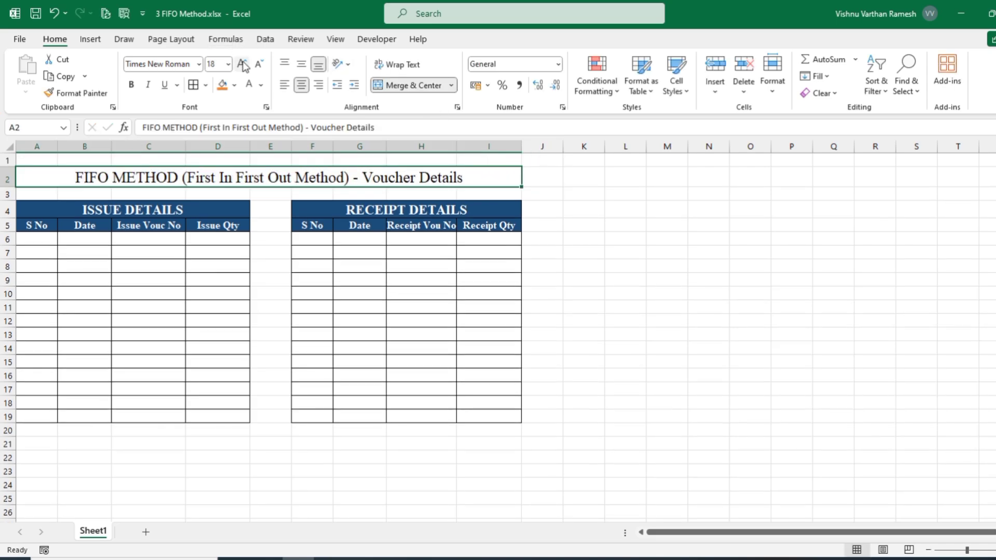
left_click(242, 64)
left_click(242, 65)
left_click(221, 85)
left_click(249, 85)
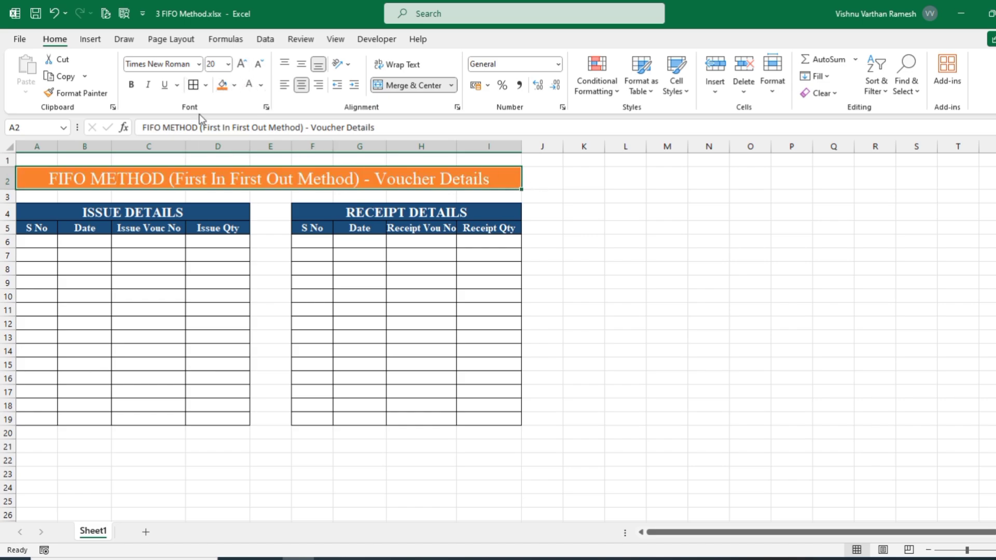
left_click(132, 85)
left_click(584, 195)
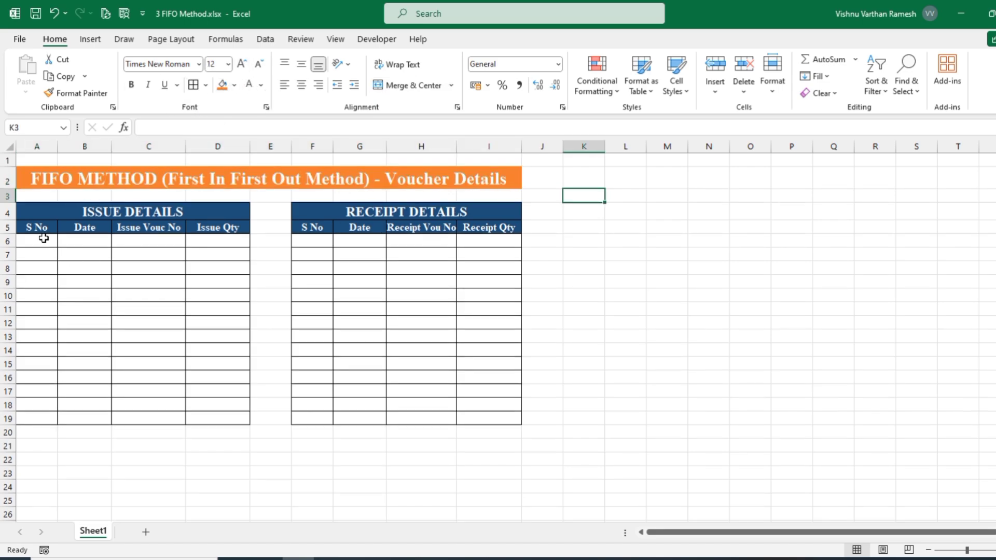
left_click_drag(43, 238, 511, 418)
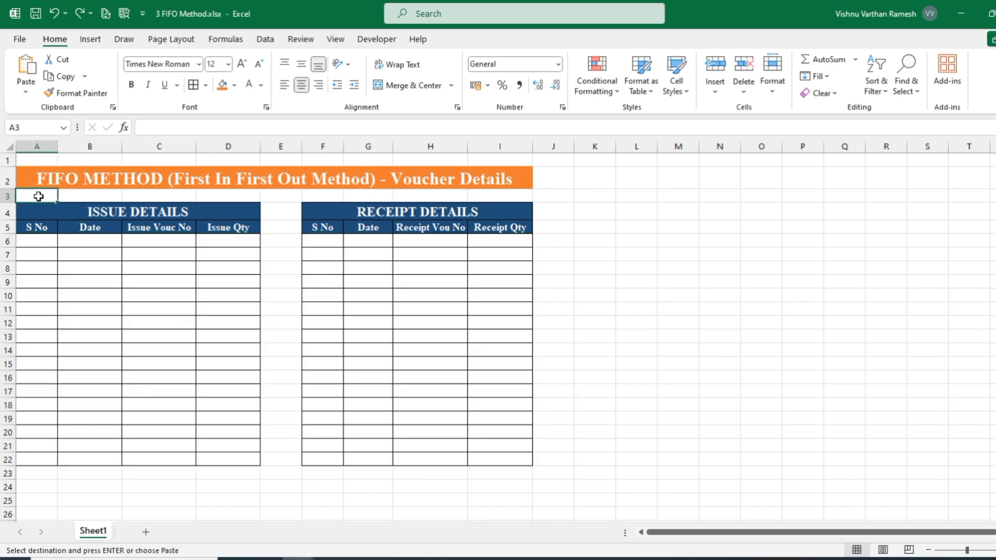
- Enter a SUM formula in D3 that totals the Issue Qty column over D6:D40
left_click(234, 195)
key("Escape")
type("=S")
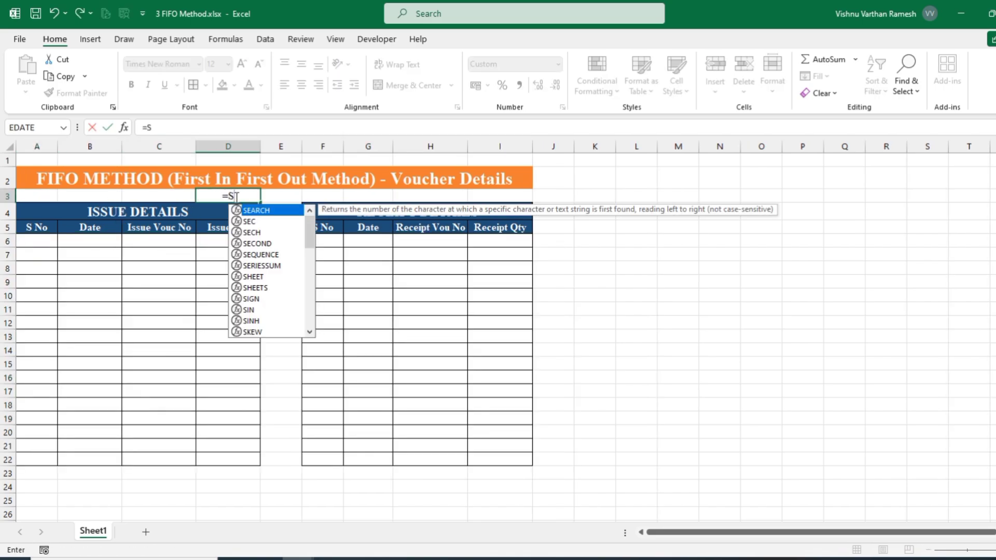
type("UM(")
left_click(228, 240)
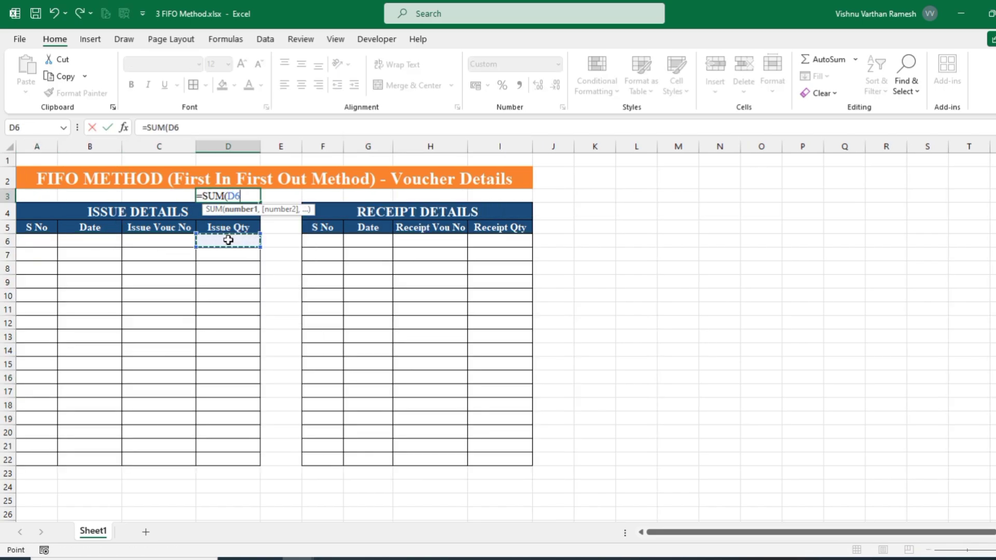
key("shift+Down")
key("shift+Down")
key("shift+Down")
key("shift+Down")
key("shift+Down")
key("shift+Down")
key("shift+Down")
key("shift+Down")
key("shift+Down")
key("shift+Down")
key("shift+Down")
key("shift+Down")
key("shift+Down")
key("shift+Down")
key("shift+Down")
key("shift+Down")
key("shift+Down")
key("shift+Down")
key("shift+Down")
key("shift+Down")
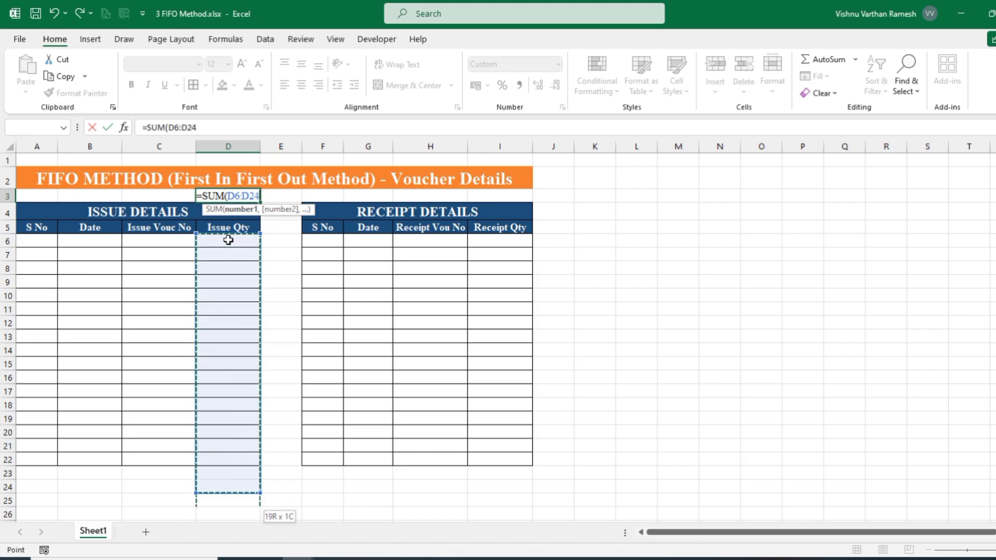
key("shift+Down")
key("shift+Down")
key("shift+Down")
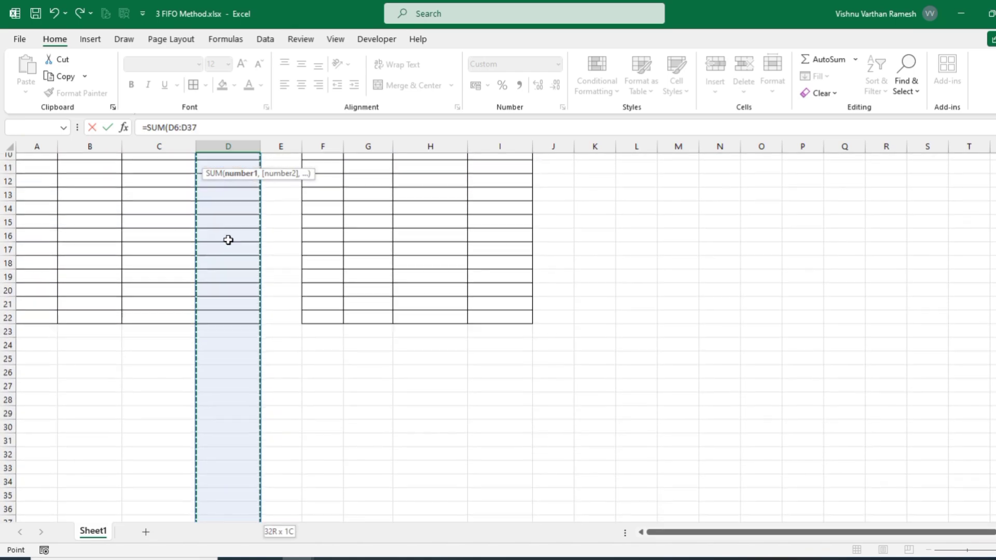
key("shift+Down")
key("shift+Down")
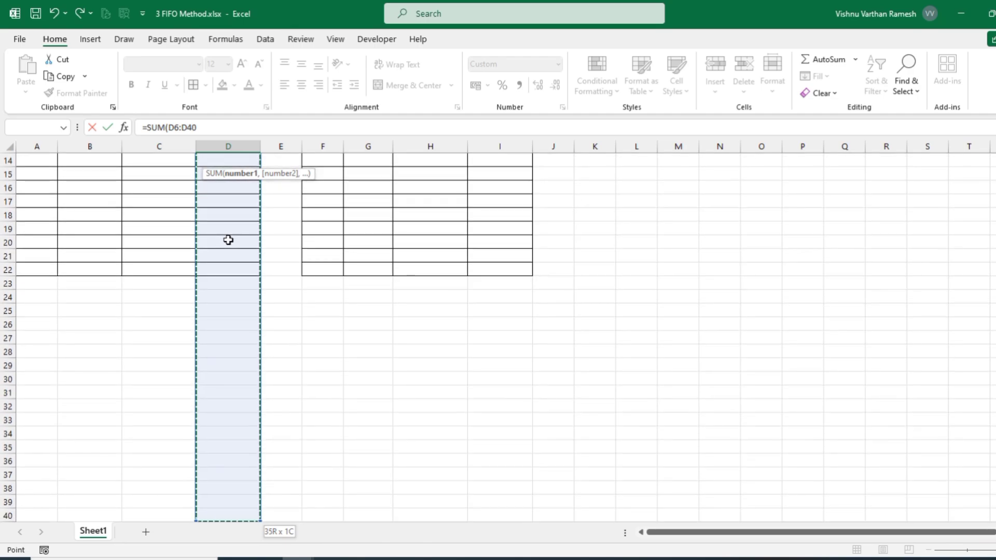
key("Tab")
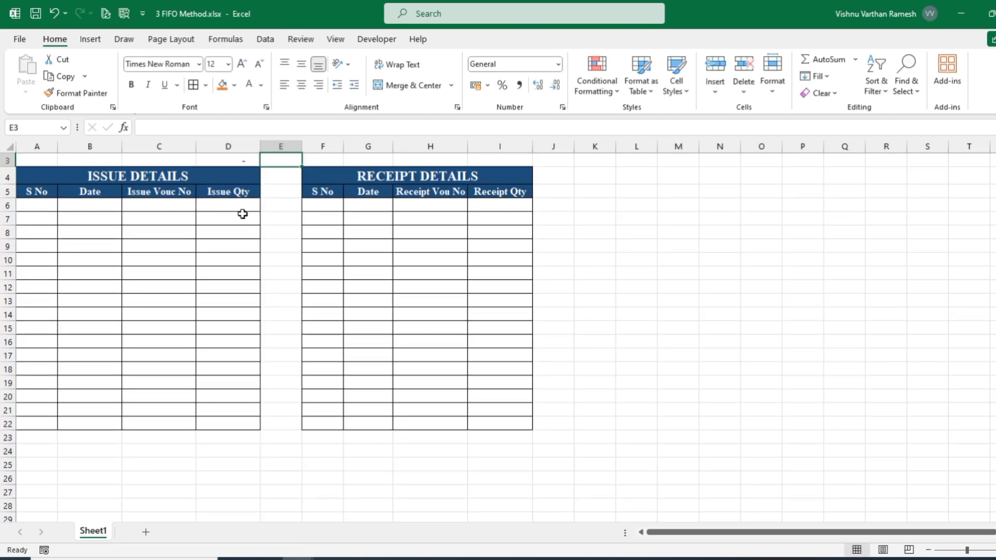
- Enter the formula =SUM(I6:I40) in I3 to total the Receipt Qty column
left_click(245, 159)
scroll(513, 183, "up", 1)
left_click(502, 199)
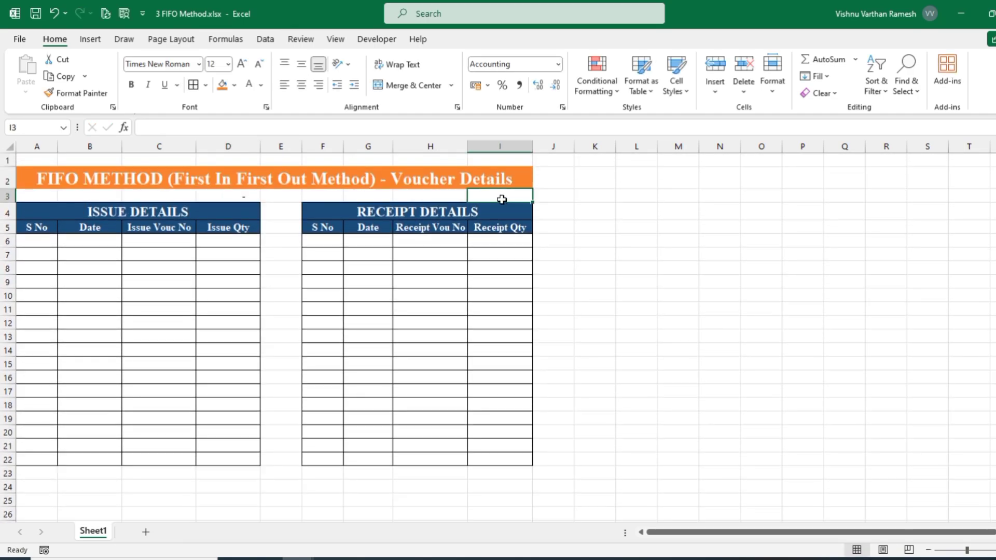
type("=SUM(")
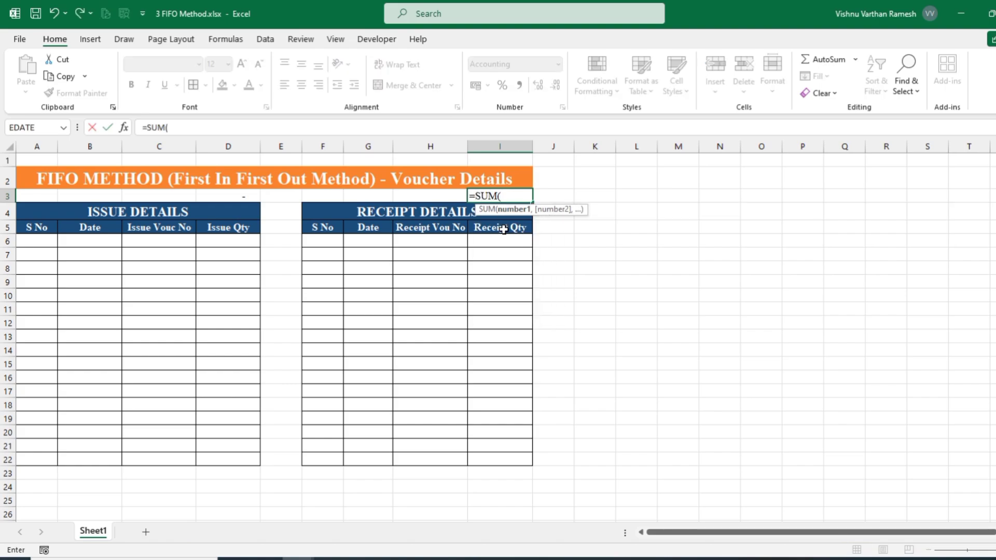
left_click(501, 242)
key("shift+Down")
key("shift+Down")
key("shift+Down")
key("shift+Down")
key("shift+Down")
key("shift+Down")
key("shift+Down")
key("shift+Down")
key("shift+Down")
key("shift+Down")
key("shift+Down")
key("shift+Down")
key("shift+Down")
key("shift+Down")
key("shift+Down")
key("shift+Down")
key("shift+Down")
key("shift+Down")
key("shift+Down")
key("shift+Down")
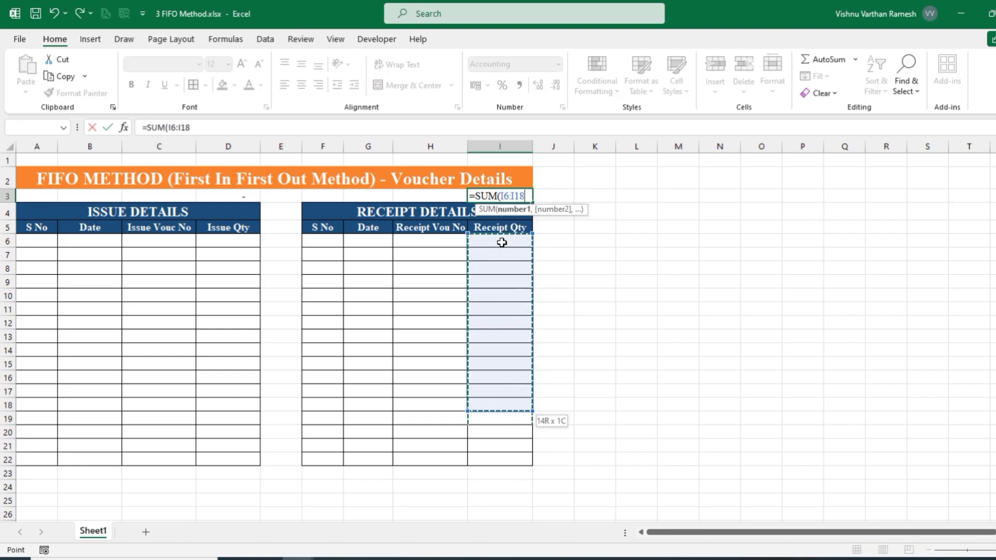
key("shift+Down")
key("shift+Down")
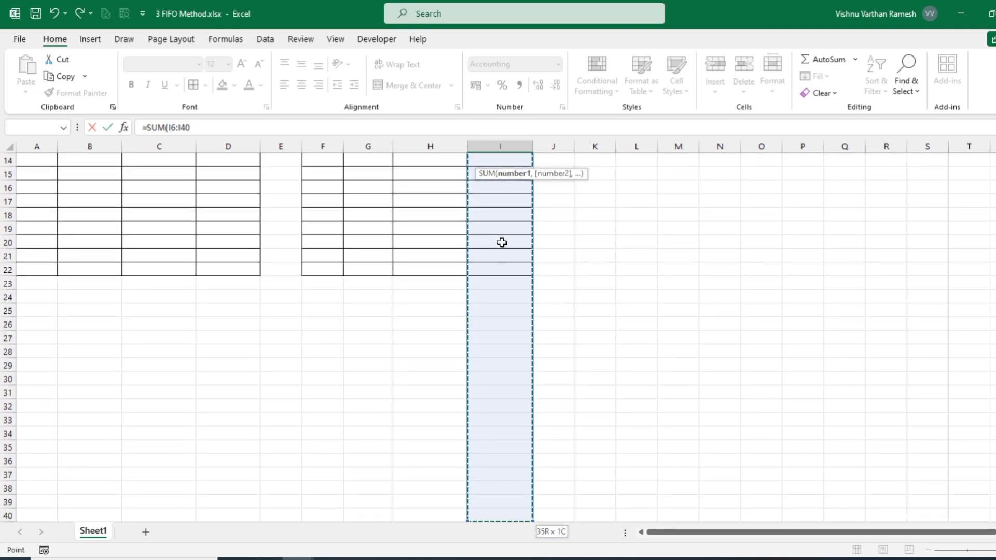
type(")")
key("Return")
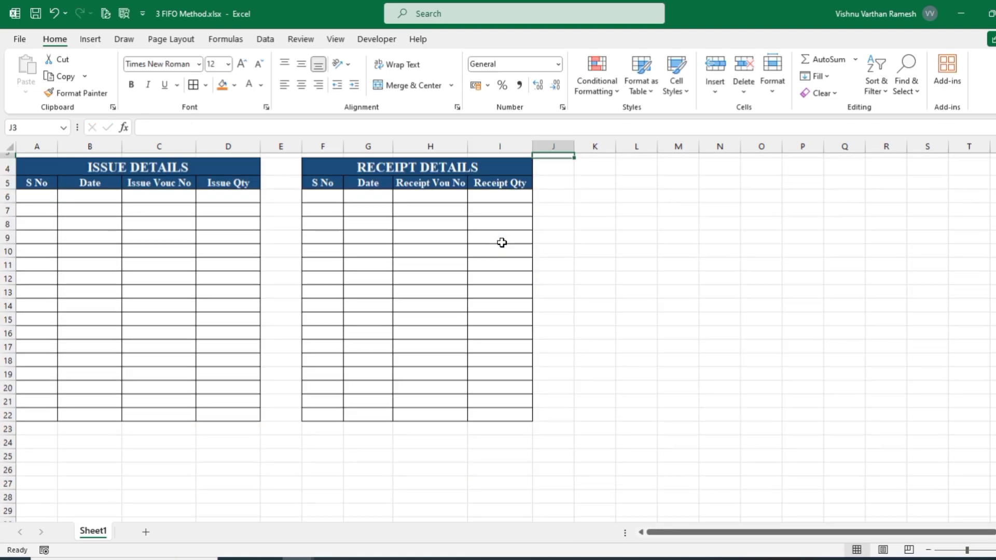
- Merge and center A3:C3 and enter the label ISSUE TOTAL
left_click_drag(51, 201, 161, 197)
left_click(414, 91)
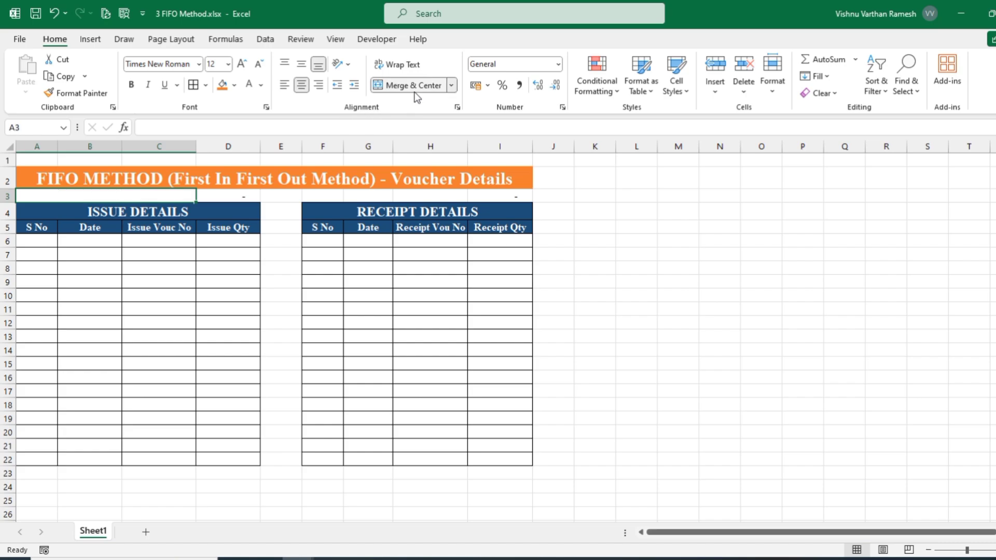
type("ISSUE DETAILS")
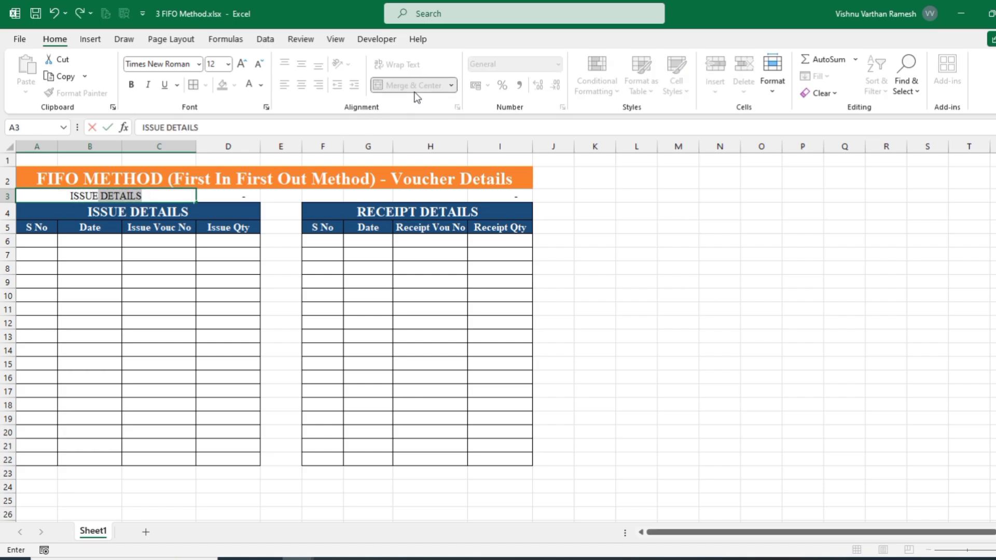
type("TOTAL")
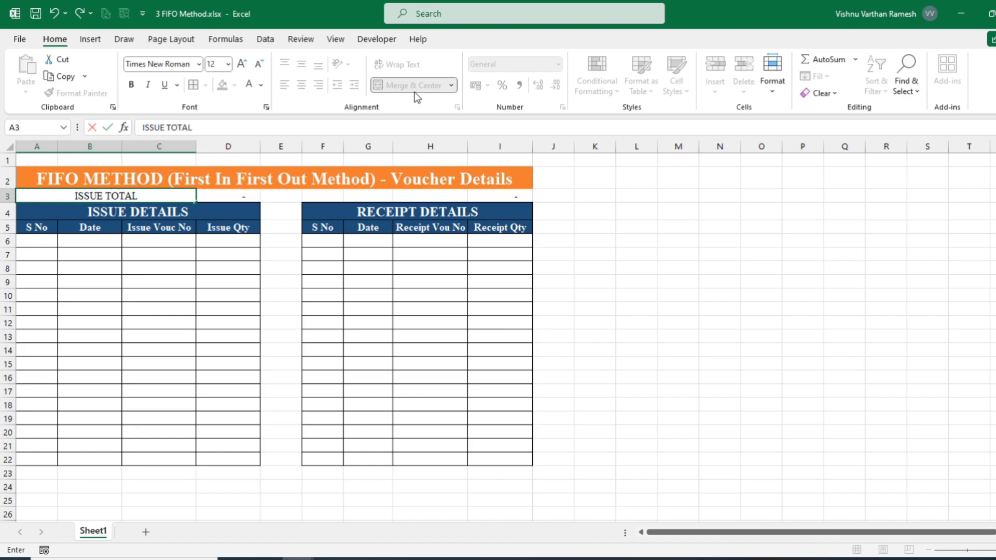
key("Tab")
key("shift+Tab")
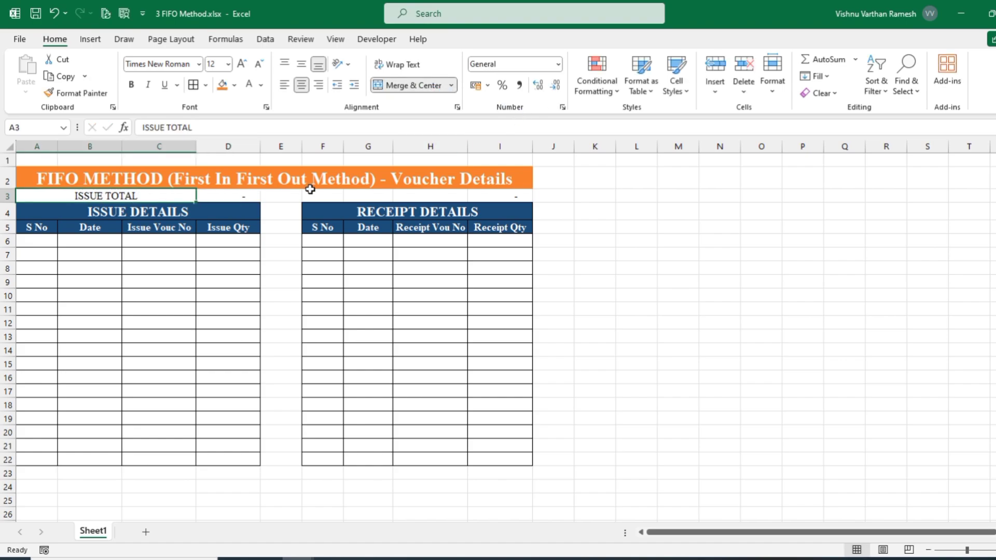
- Merge and center F3:H3 and enter the label RECEIPT TOTAL
left_click_drag(310, 190, 436, 196)
left_click(415, 85)
type("RECEIPT DETAILS")
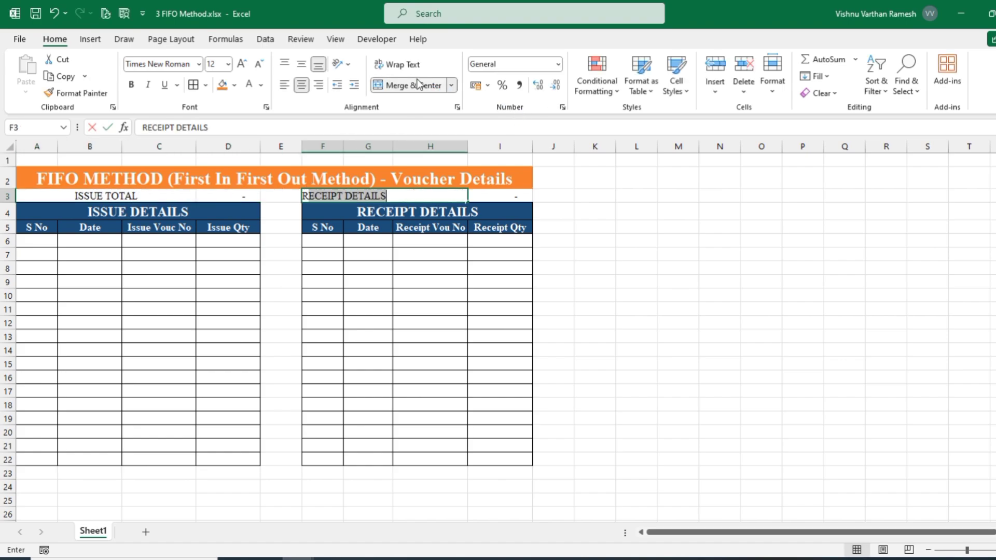
key("ctrl+shift+Left")
type("T")
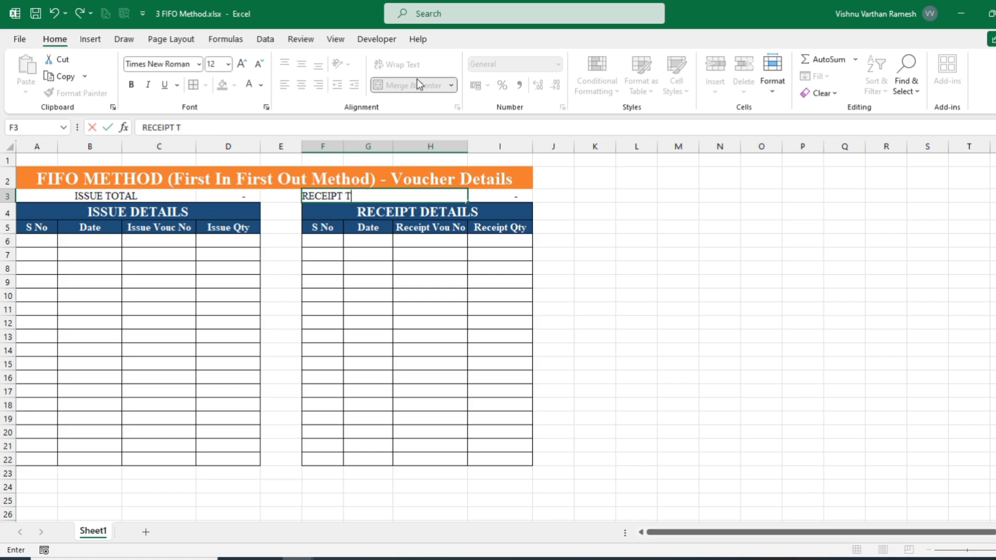
type("OTAL")
key("Tab")
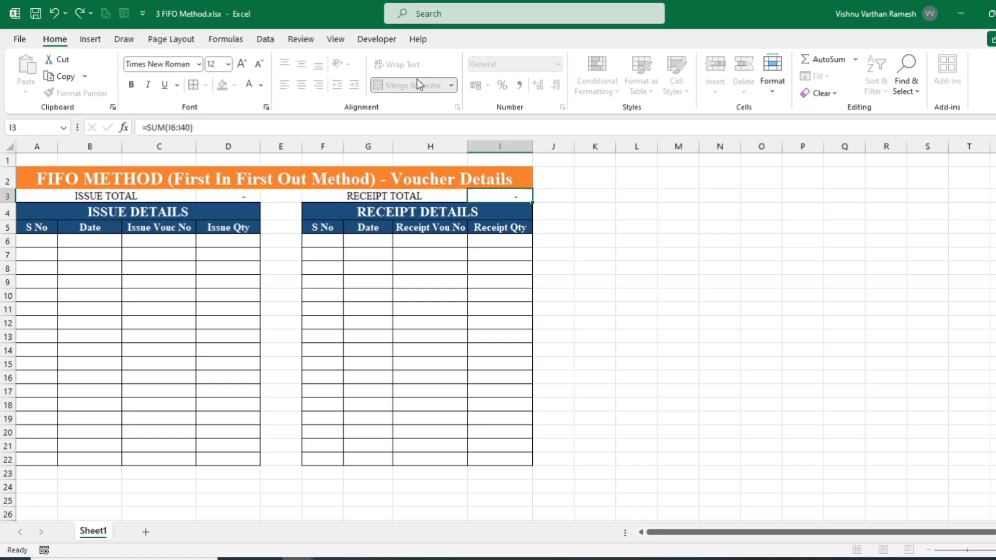
- Format the issue total cells A3:D3 and the receipt total cells F3:I3 as bold with a yellow fill
left_click_drag(31, 195, 244, 196)
left_click(234, 84)
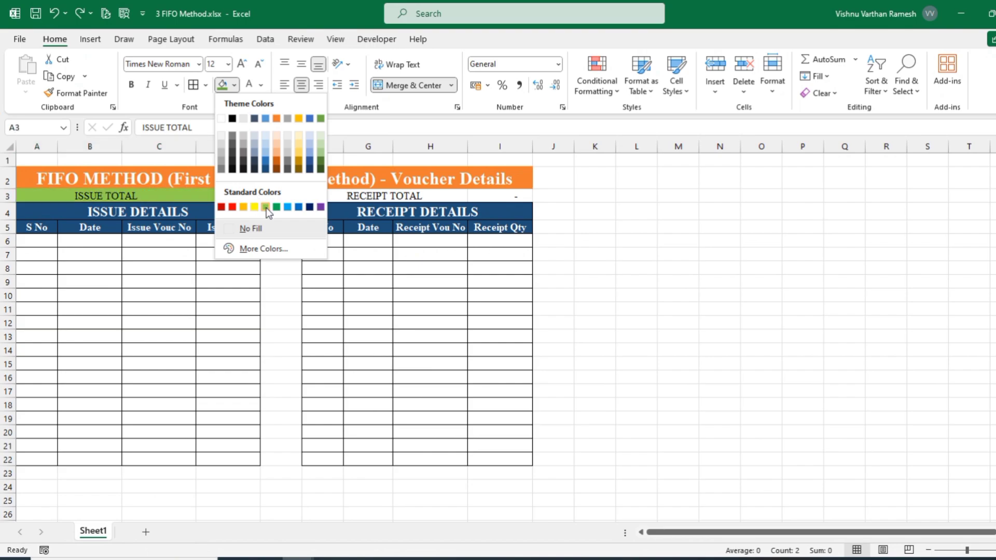
left_click(254, 207)
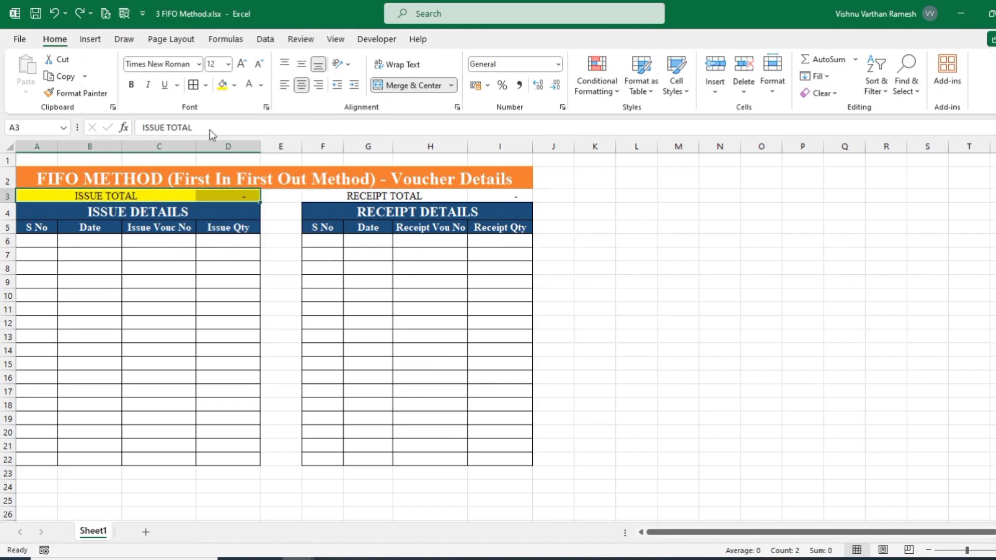
left_click(131, 84)
left_click_drag(324, 195, 516, 196)
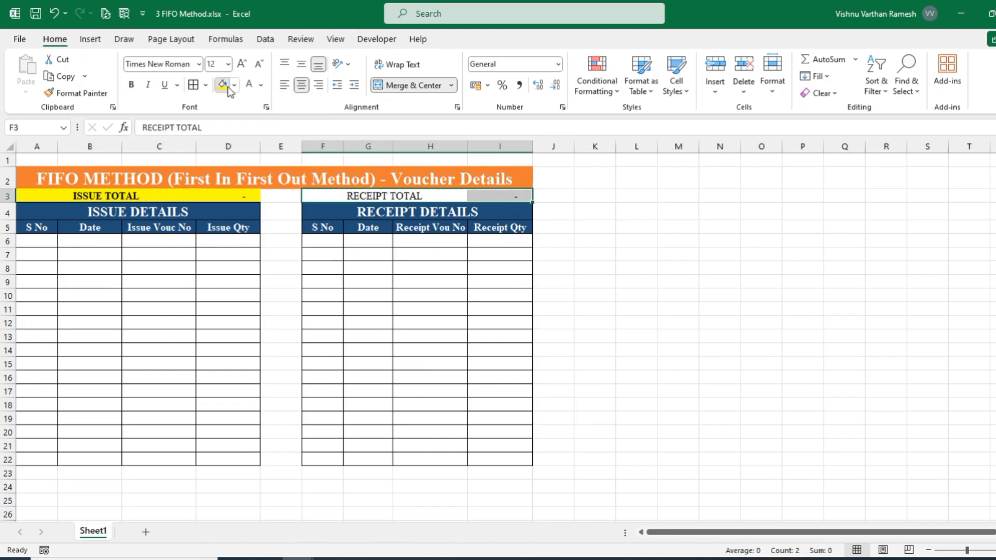
left_click(222, 84)
left_click(132, 84)
left_click(604, 218)
- Apply the comma number style to the issue total in D3
left_click(222, 195)
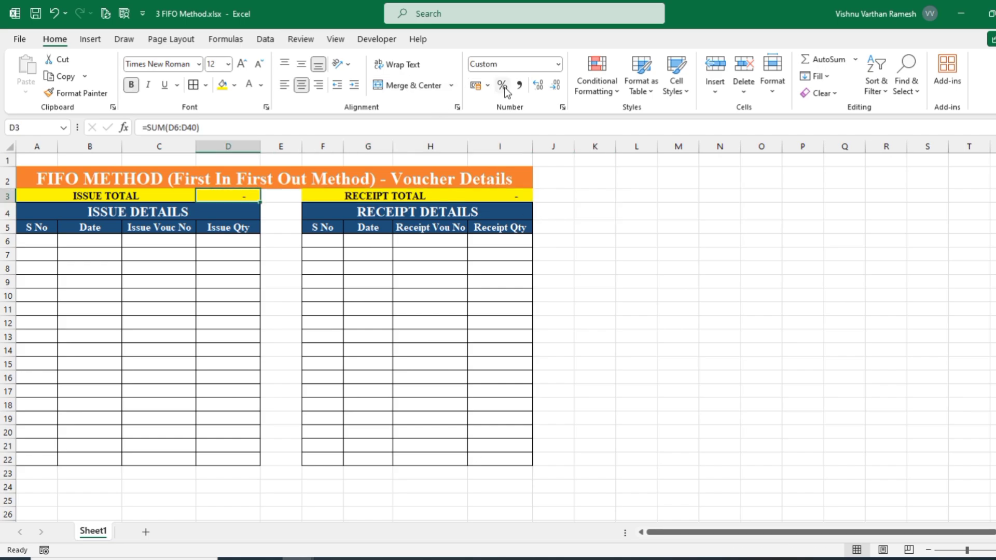
left_click(518, 87)
left_click(501, 194)
left_click(624, 278)
left_click(552, 347)
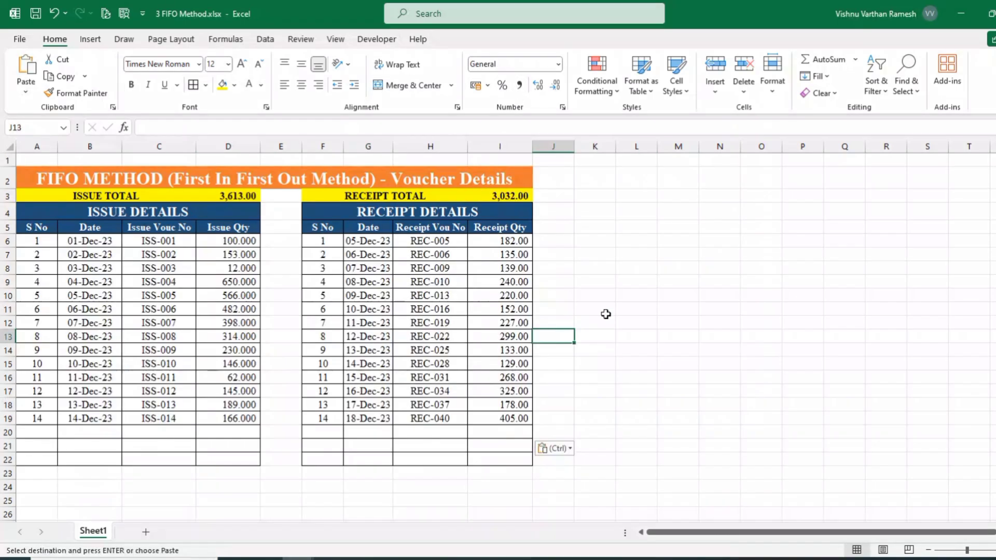
- Review the issue dates and quantities and the receipt voucher numbers and quantities in rows 6 to 19
left_click(605, 309)
left_click_drag(80, 241, 83, 405)
left_click_drag(234, 241, 231, 418)
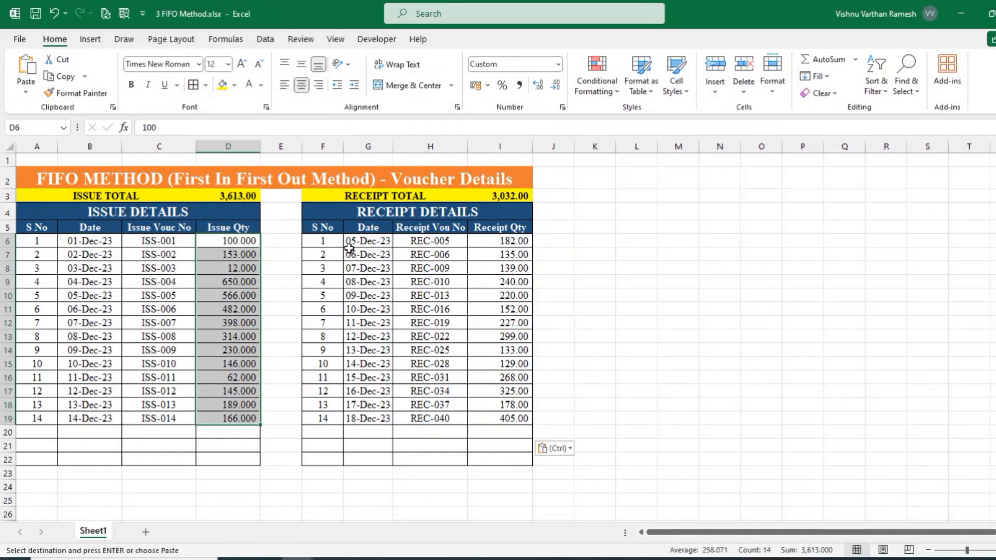
left_click_drag(431, 240, 433, 418)
left_click_drag(500, 240, 506, 418)
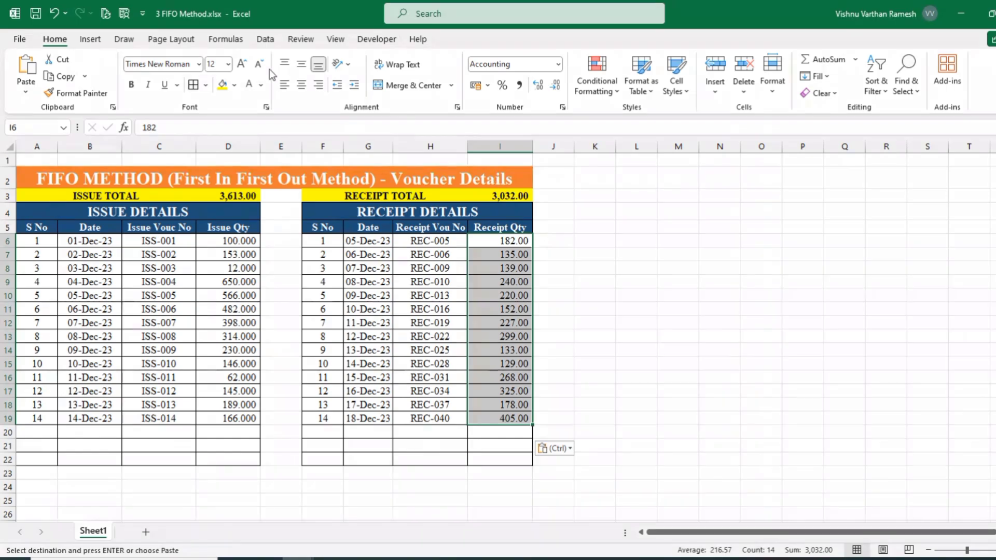
- Collapse the ribbon to give the worksheet more room
left_click(595, 213)
double_click(55, 39)
left_click(712, 298)
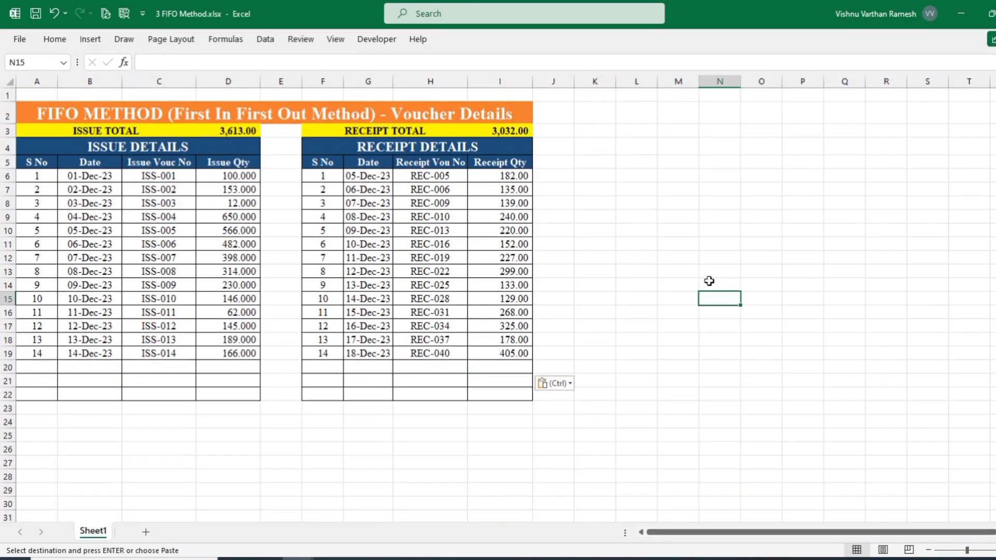
- Enter the headers DATE, CLOSING - VOU NO and CLOSING QTY in K5:M5 and autofit columns L and M
left_click(604, 149)
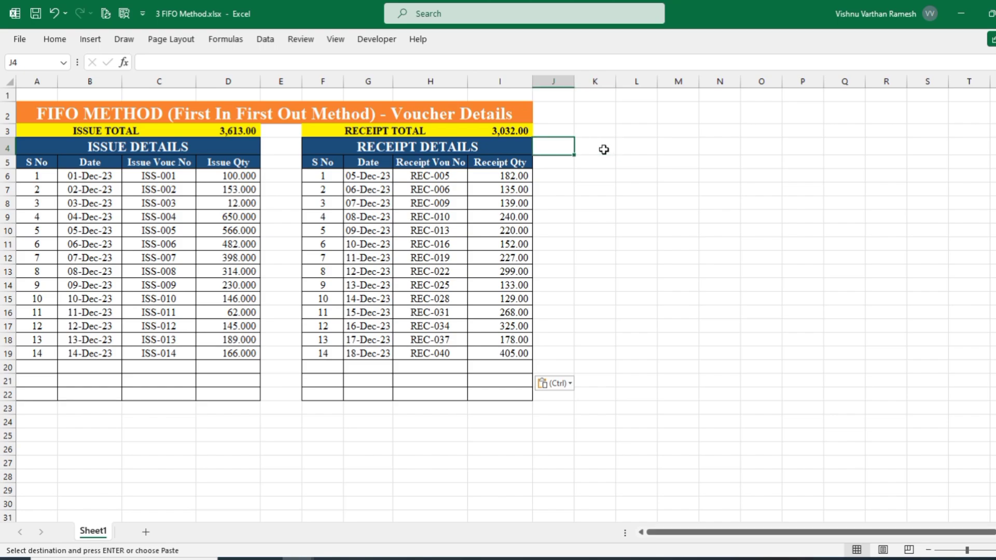
key("Down")
type("DATE")
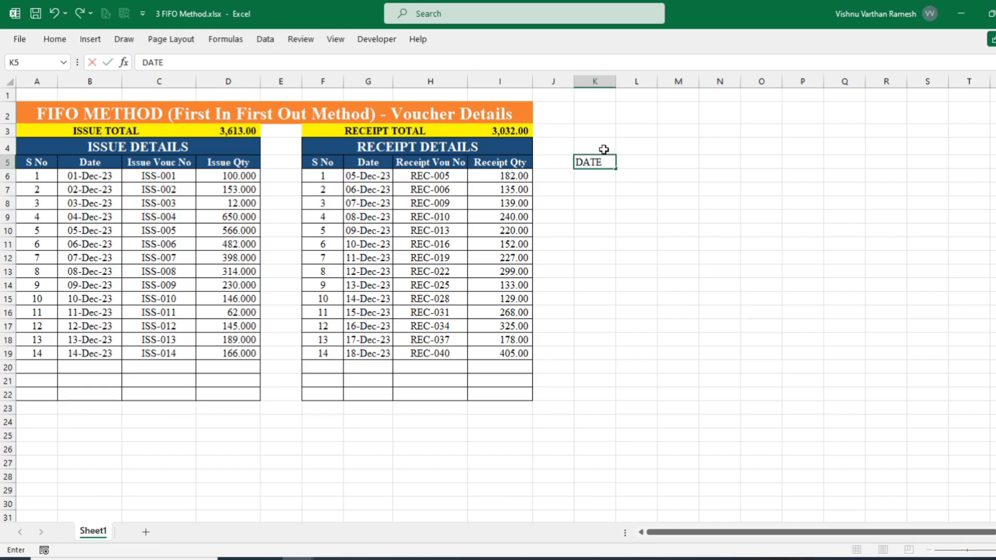
key("Tab")
type("CLO")
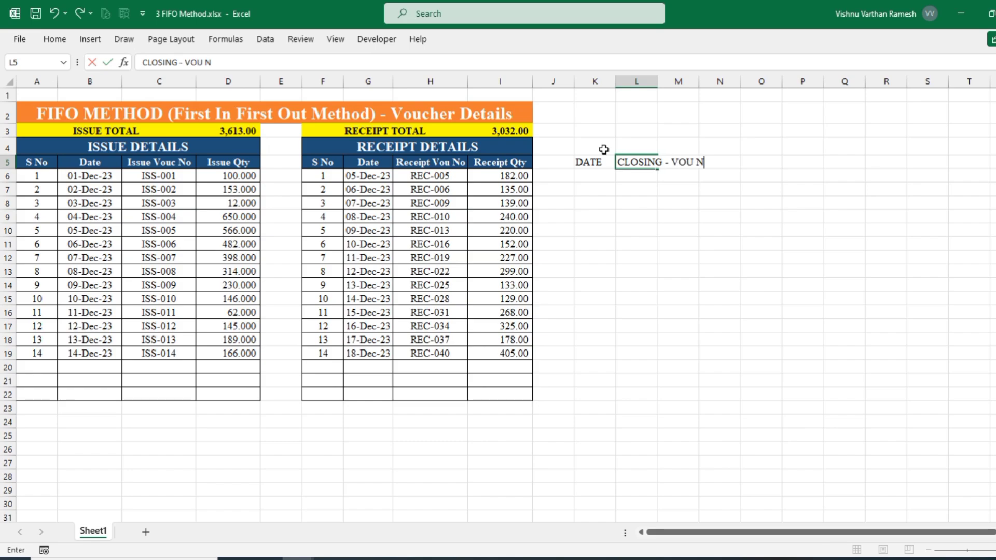
key("Tab")
double_click(657, 85)
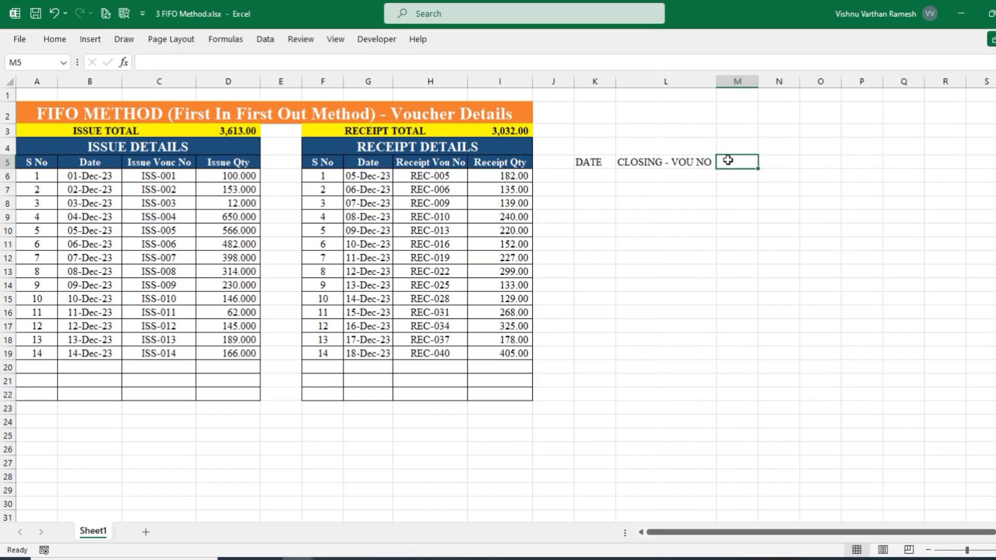
type("CL")
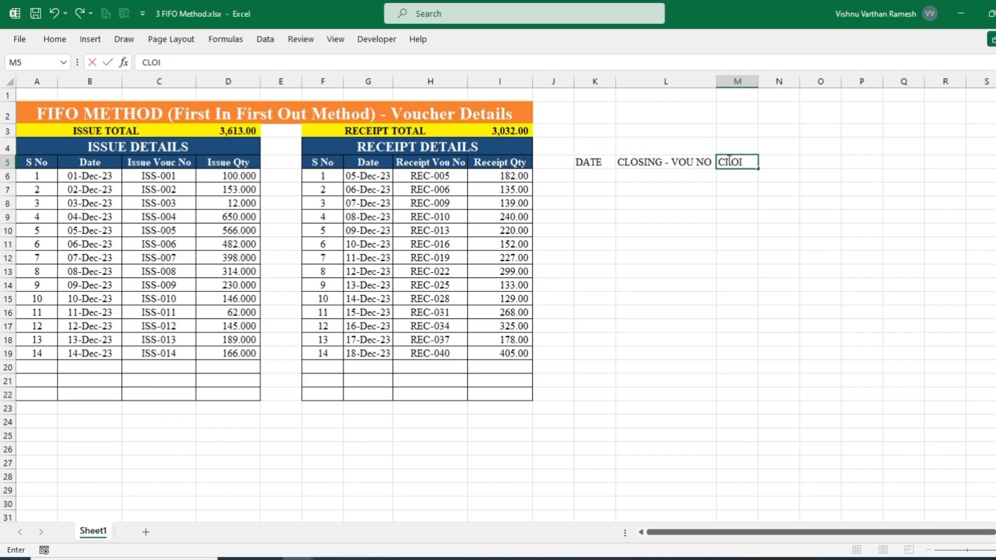
type("OSING QTY")
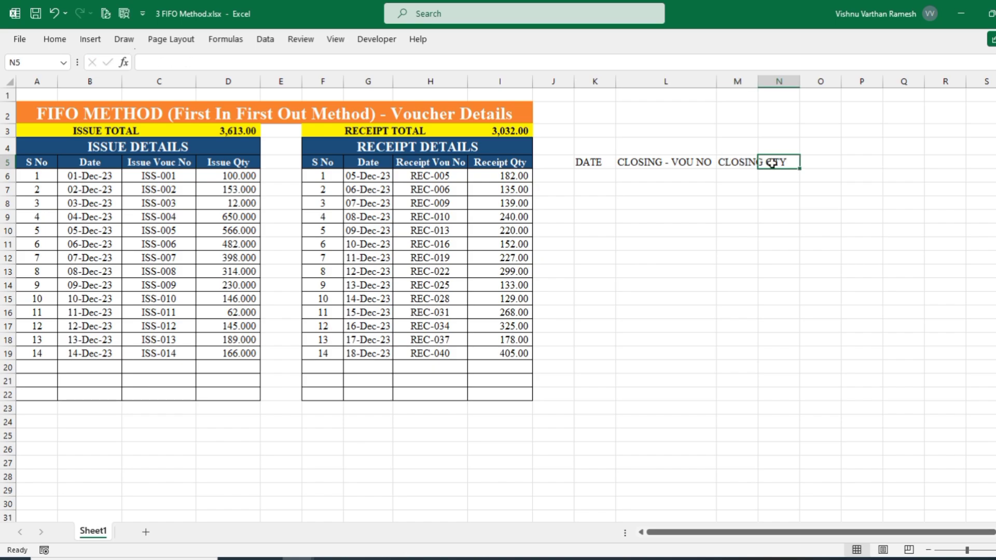
double_click(758, 82)
- Copy the receipt header formatting from F5:H5 onto the closing headers in K5:M5 and autofit column M
left_click(594, 162)
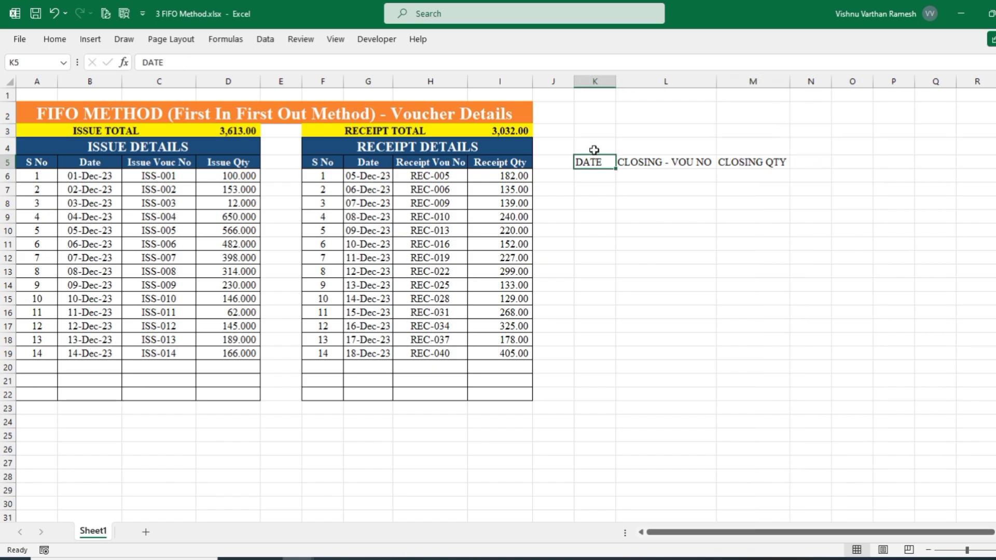
left_click_drag(316, 166, 446, 164)
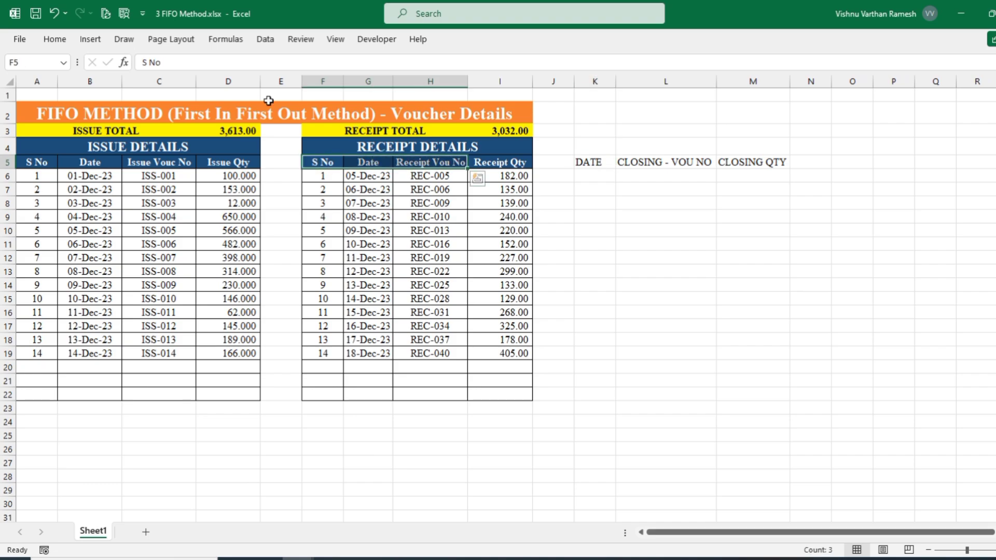
left_click(55, 39)
left_click(72, 93)
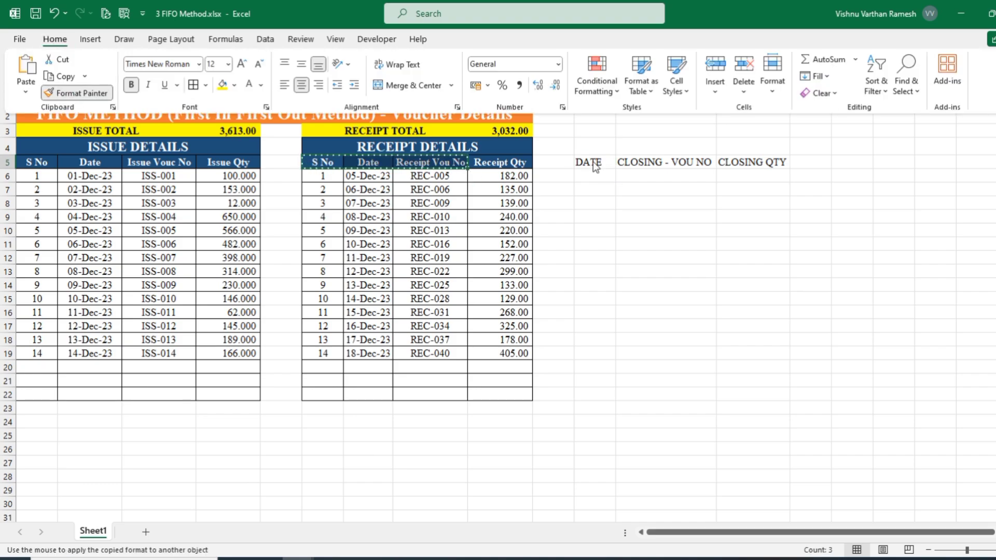
left_click_drag(594, 162, 728, 162)
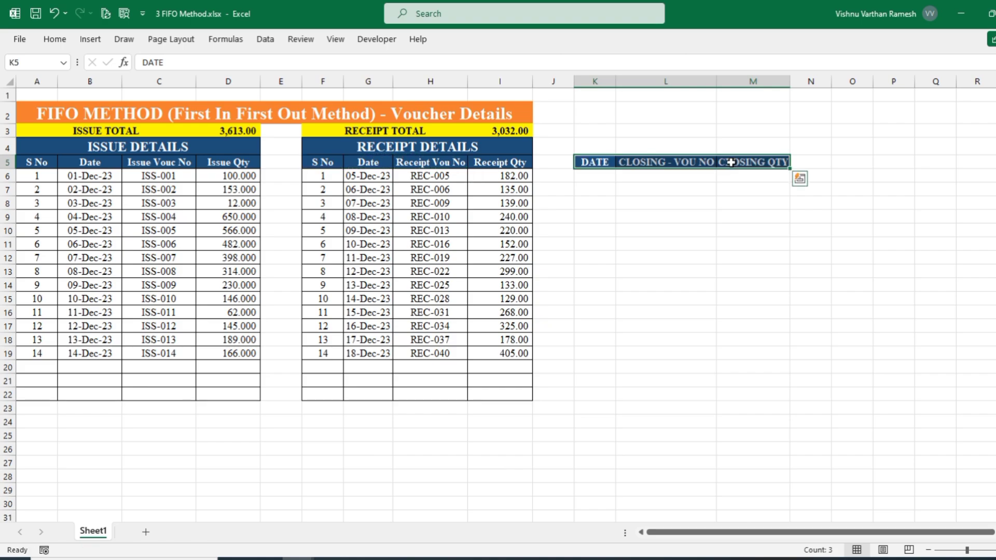
double_click(792, 82)
left_click(752, 203)
- Merge and center K4:M4 and enter the heading CLOSING BALANCE DETAILS
left_click_drag(604, 147, 731, 145)
left_click(58, 43)
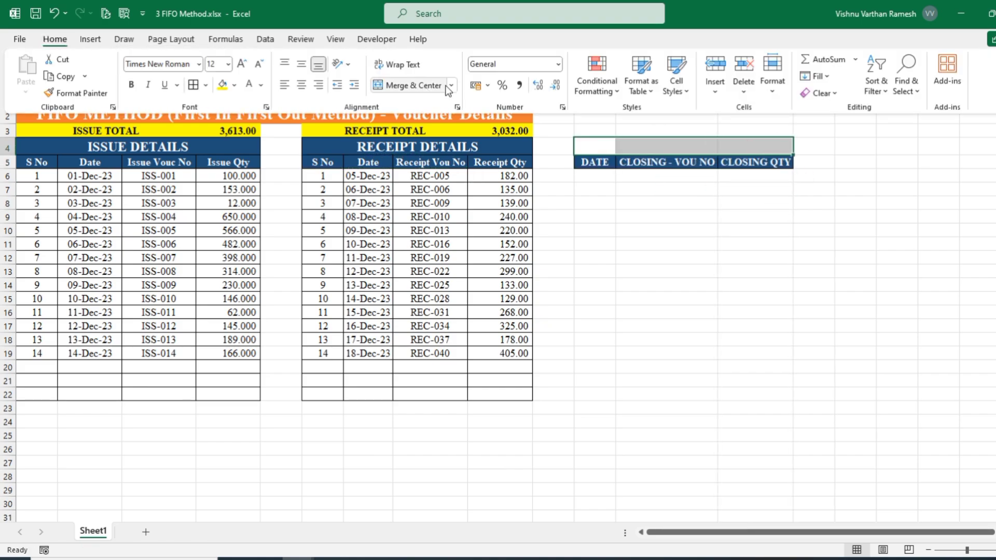
left_click(409, 86)
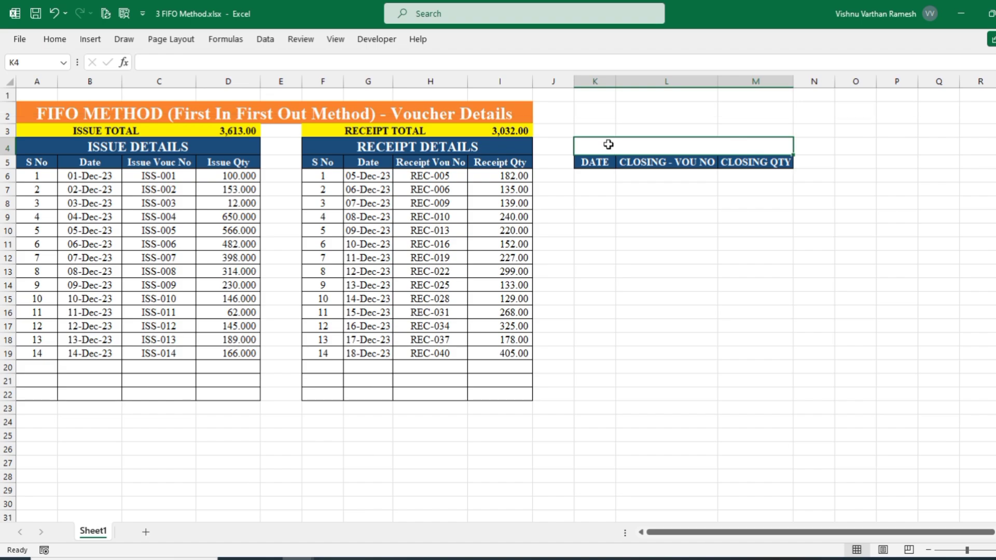
type("CLOSING ")
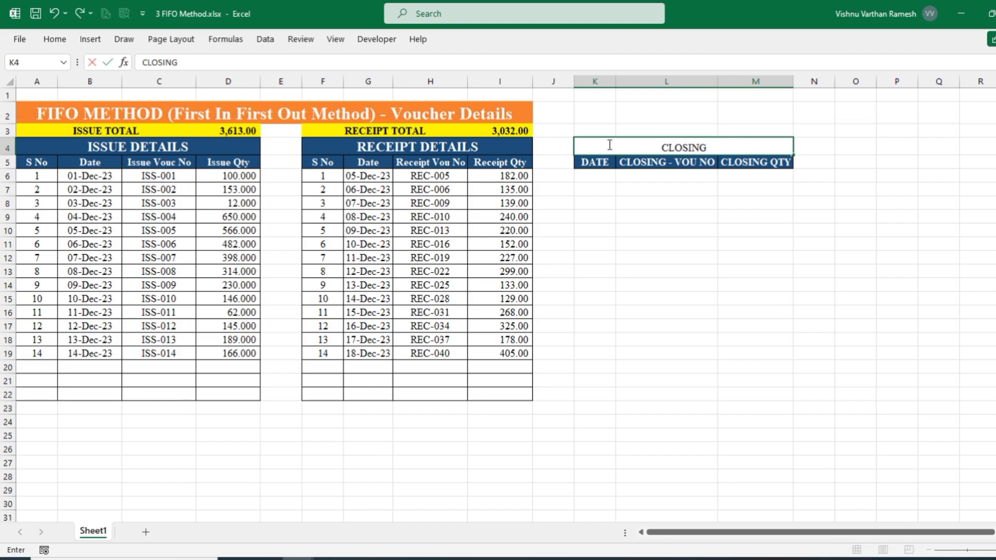
type("DETAILS")
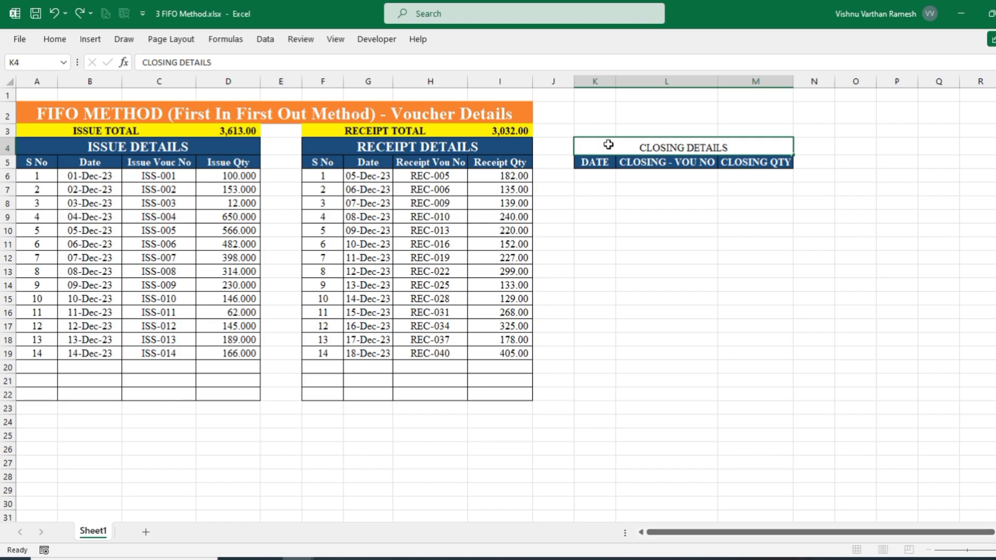
key("Tab")
double_click(686, 146)
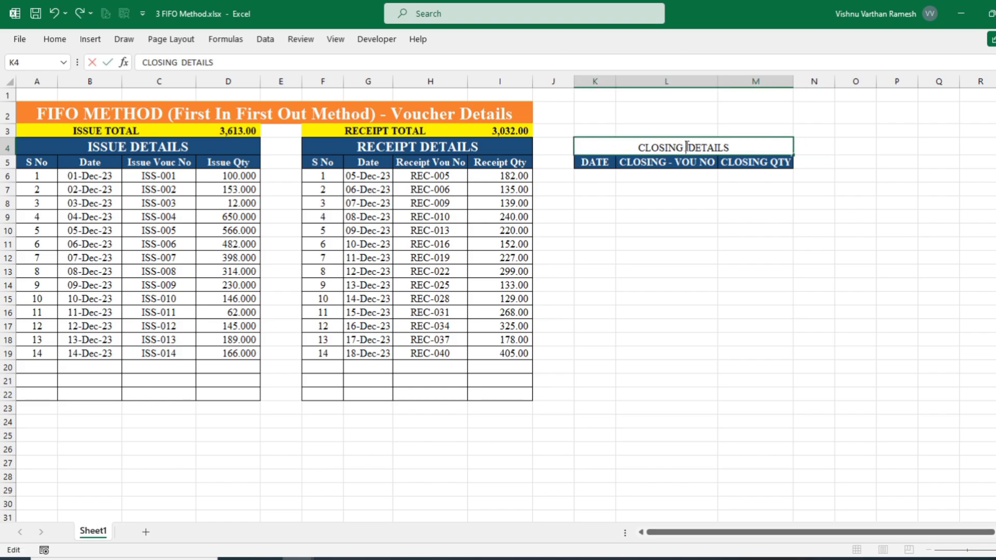
type("BALANCE")
key("Tab")
key("shift+Tab")
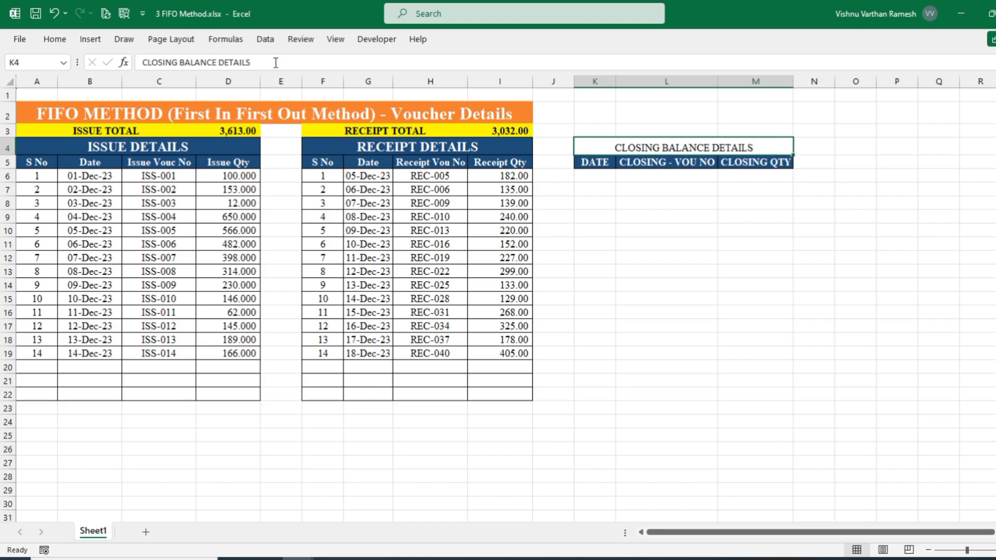
- Format the CLOSING BALANCE DETAILS heading with a dark blue fill and white bold text at size 14
left_click(55, 39)
left_click(235, 85)
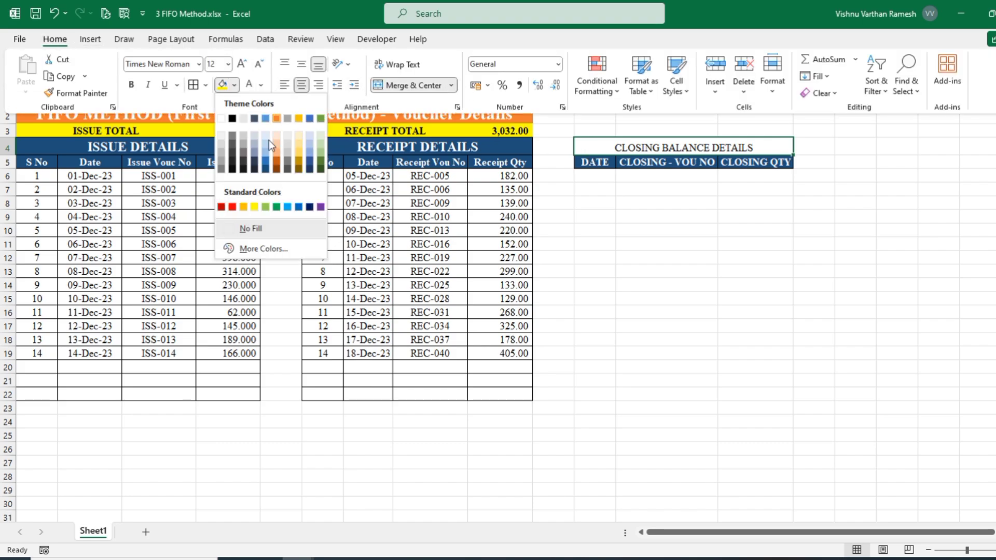
left_click(266, 169)
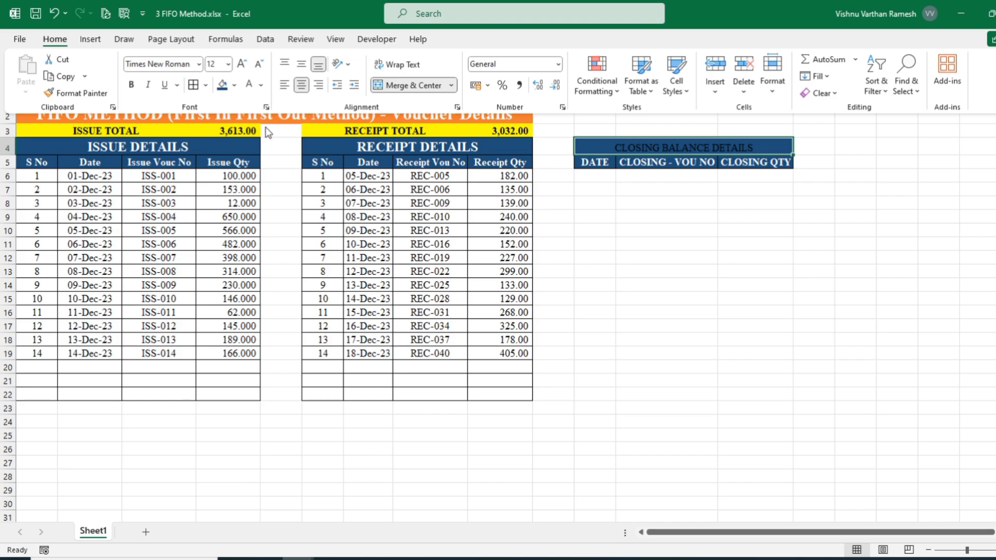
left_click(249, 85)
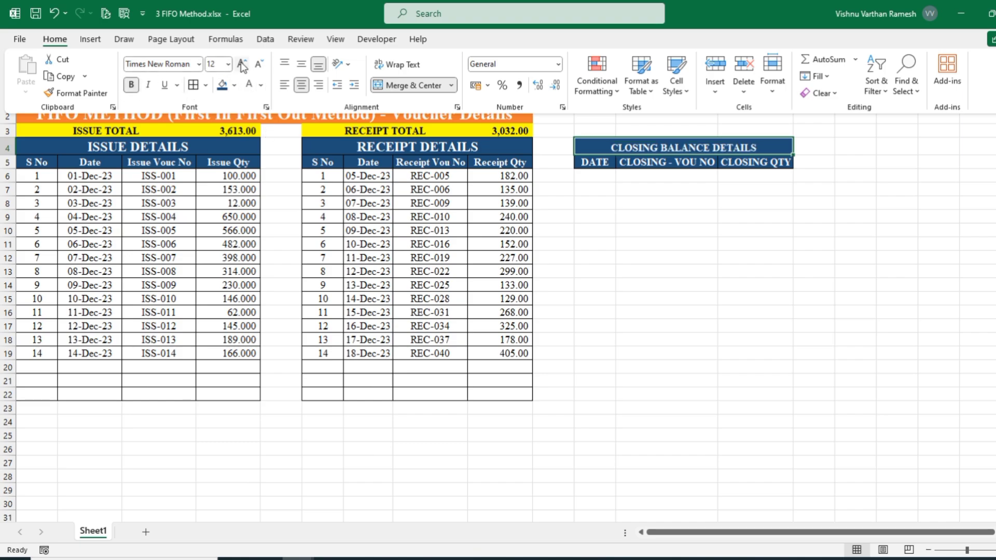
left_click(242, 64)
left_click(633, 211)
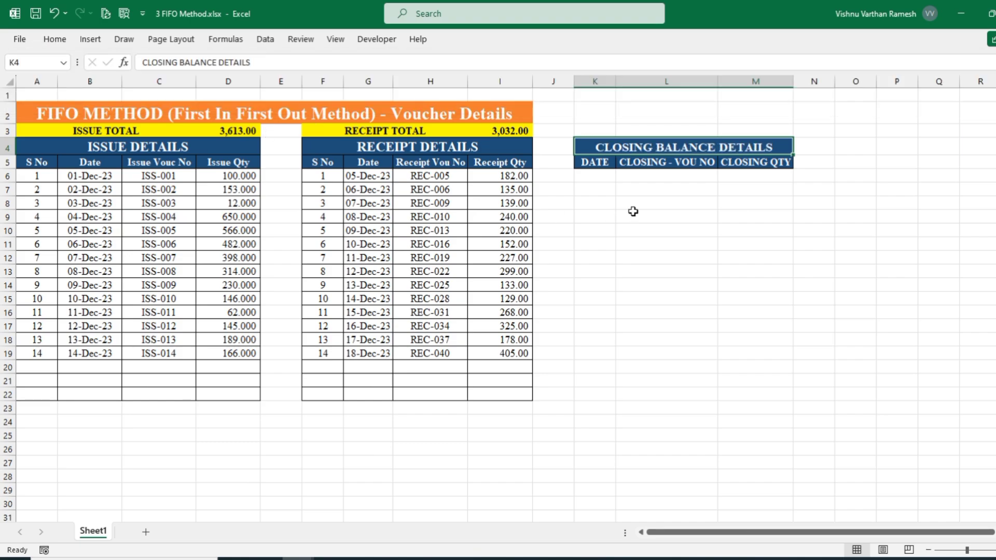
- Enter a SUM formula in M3 that totals the closing quantities in M6:M40
left_click(750, 132)
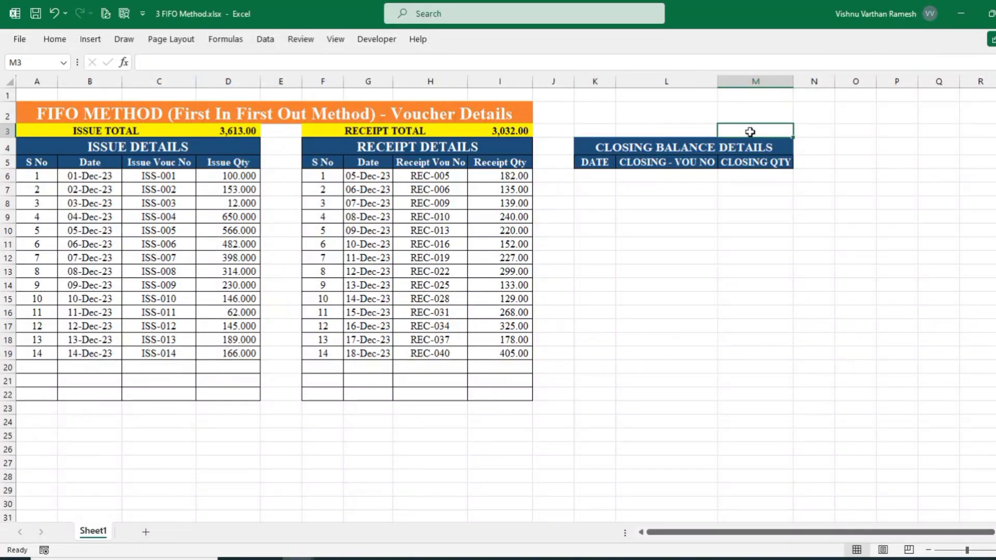
type("=SUM(")
left_click(747, 176)
left_click_drag(747, 176, 783, 296)
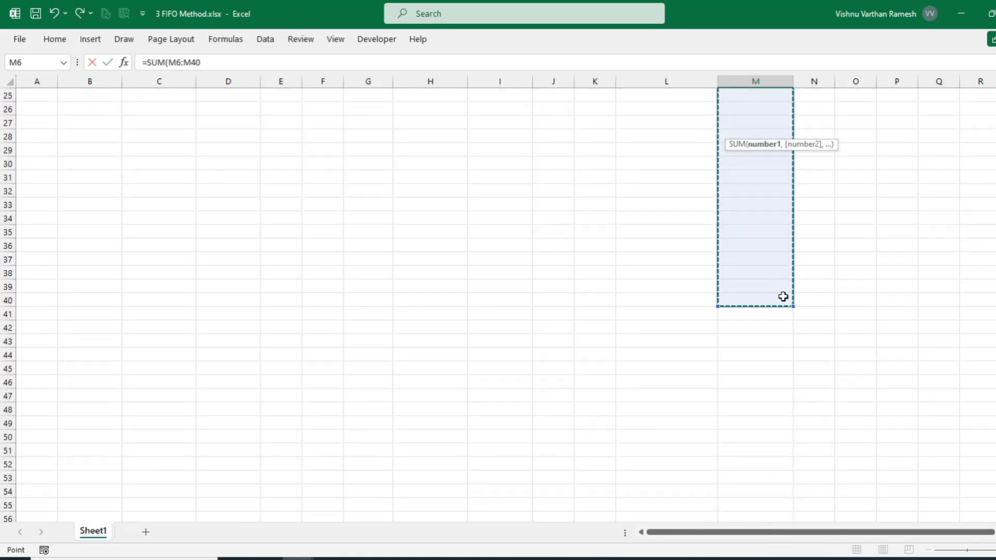
key("Tab")
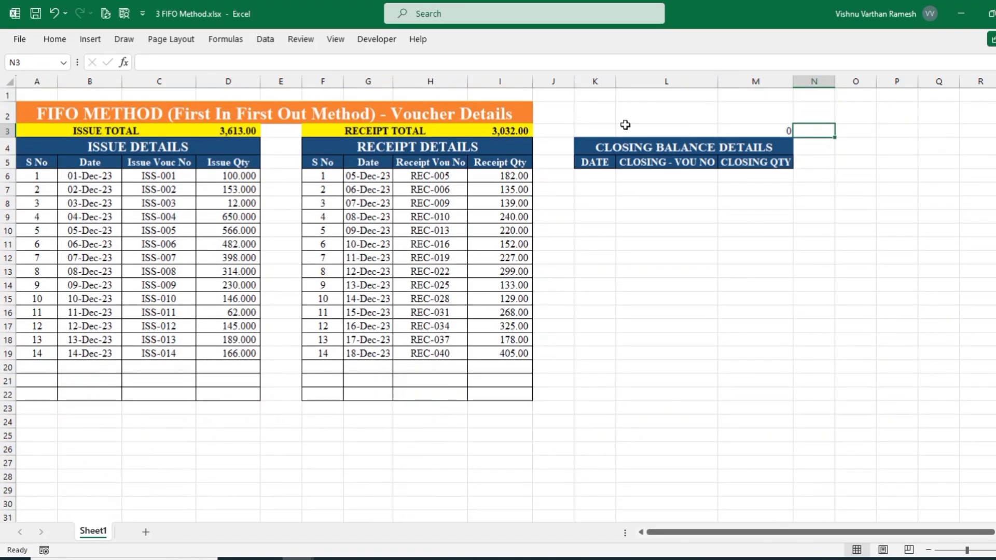
- Merge and center K3:L3 and enter the label CLOSING TOTAL
left_click(604, 129)
left_click_drag(605, 129, 654, 130)
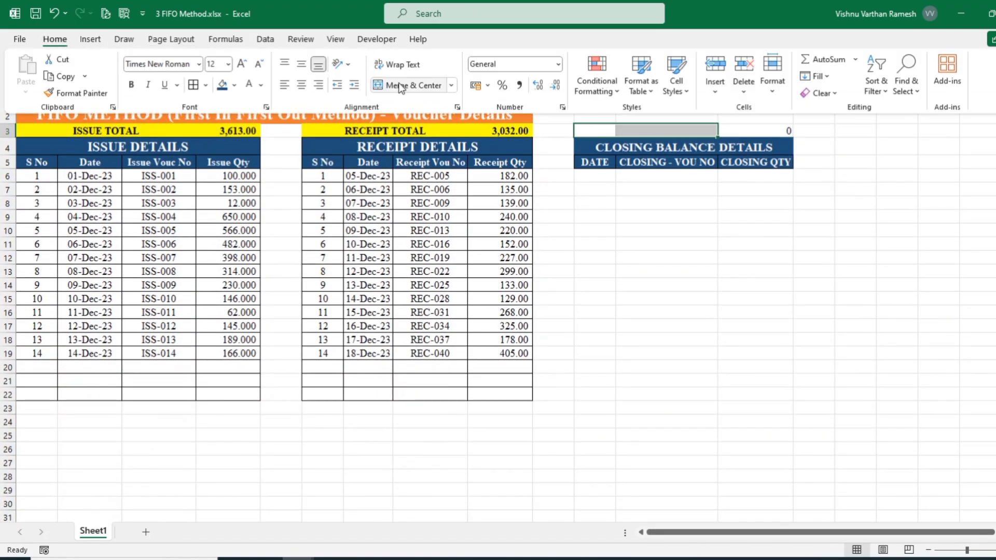
left_click(663, 130)
type("CLOSING BALANCE DETAILS")
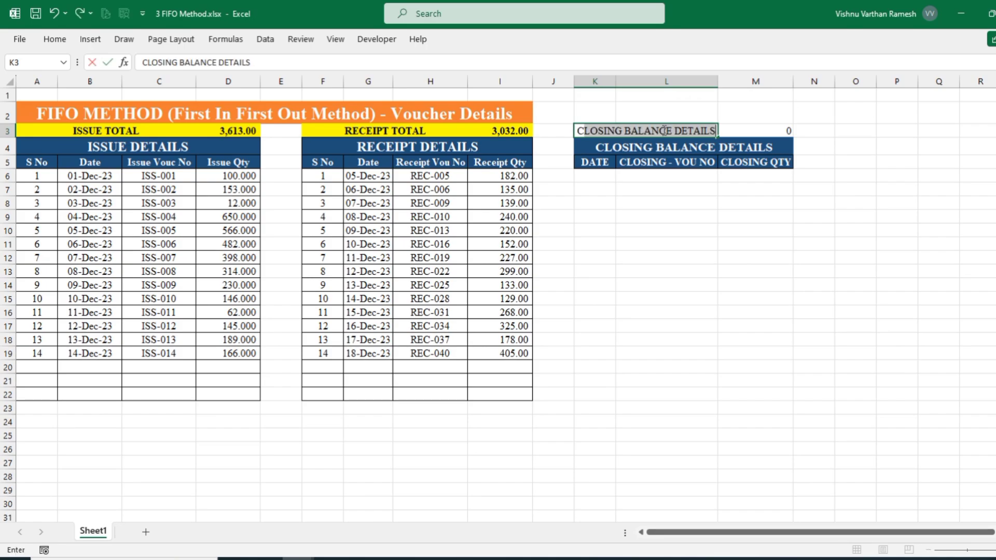
type("OSING TOTAL")
key("Tab")
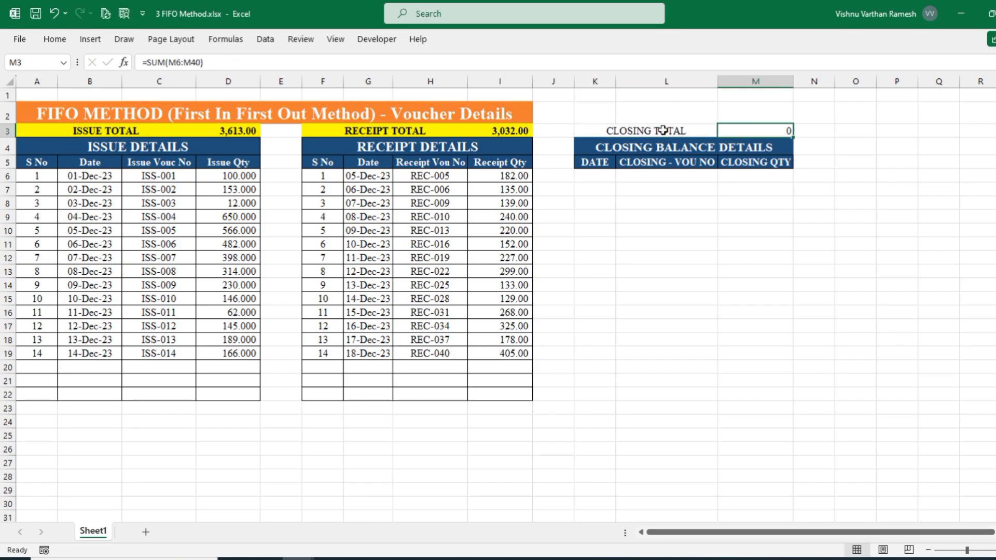
- Fill the closing total row K3:M3 with yellow
left_click_drag(693, 127, 730, 128)
left_click(58, 40)
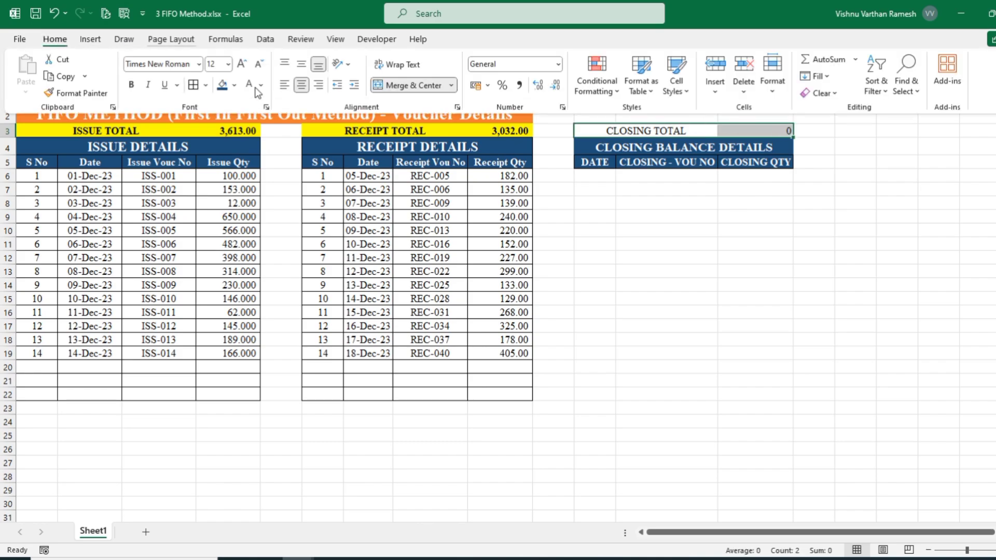
left_click(182, 84)
- Apply the comma number style to the whole of column M
left_click(755, 152)
left_click(756, 82)
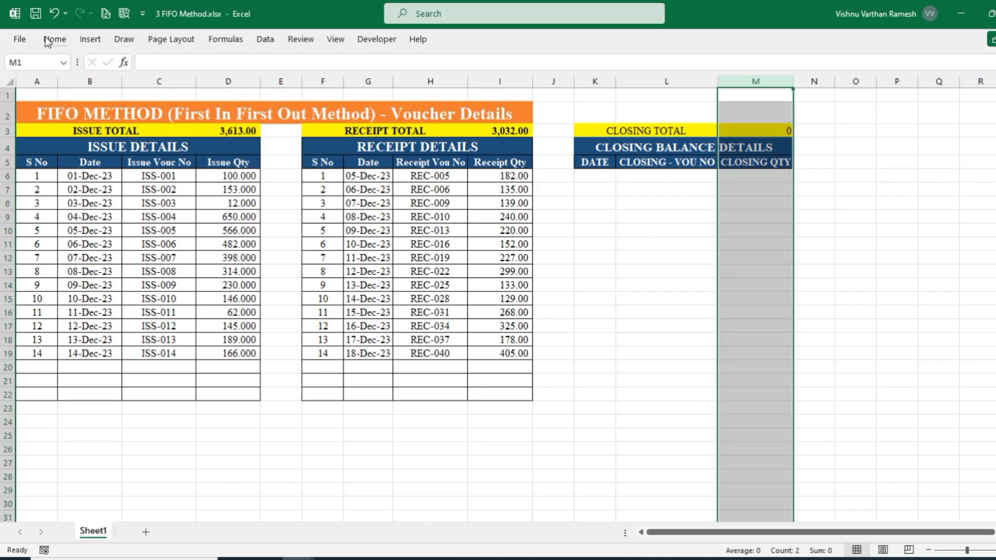
left_click(55, 39)
left_click(520, 86)
- Add all borders to the closing balance table in K4:M22
left_click_drag(593, 147, 688, 398)
left_click(55, 39)
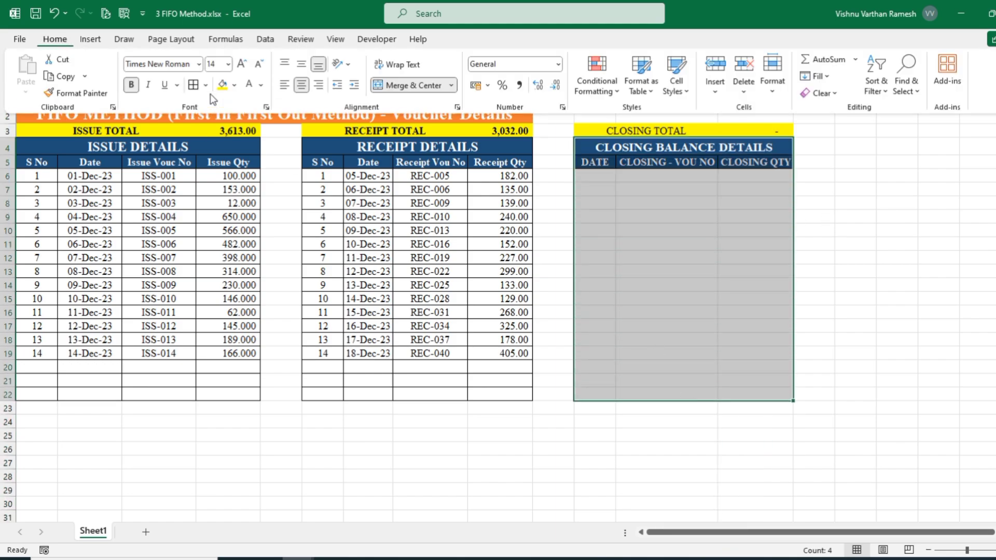
left_click(193, 85)
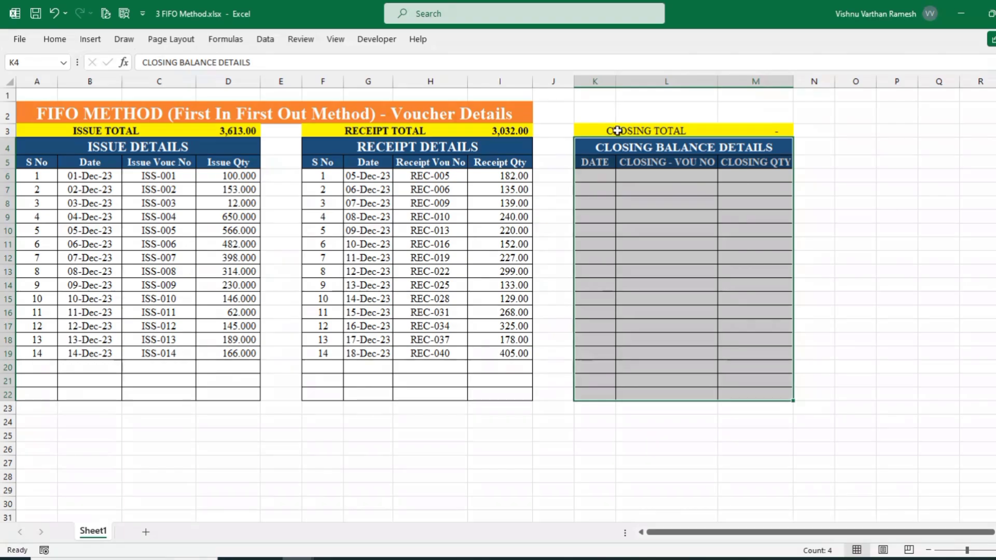
- Make the closing total row K3:M3 bold
left_click_drag(669, 130, 748, 130)
left_click(56, 39)
left_click(132, 85)
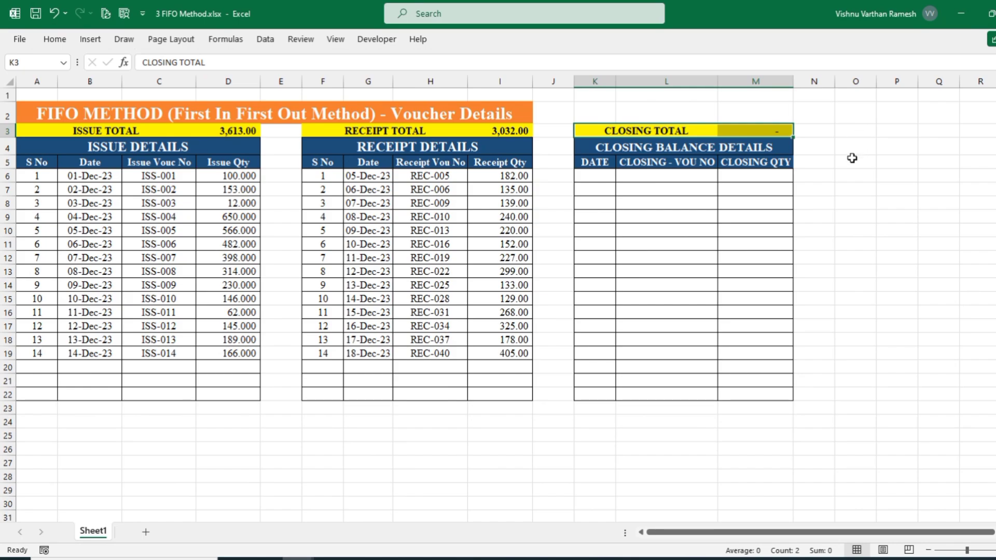
- Merge and center O4:P4 and enter the heading Support
left_click_drag(851, 144, 898, 142)
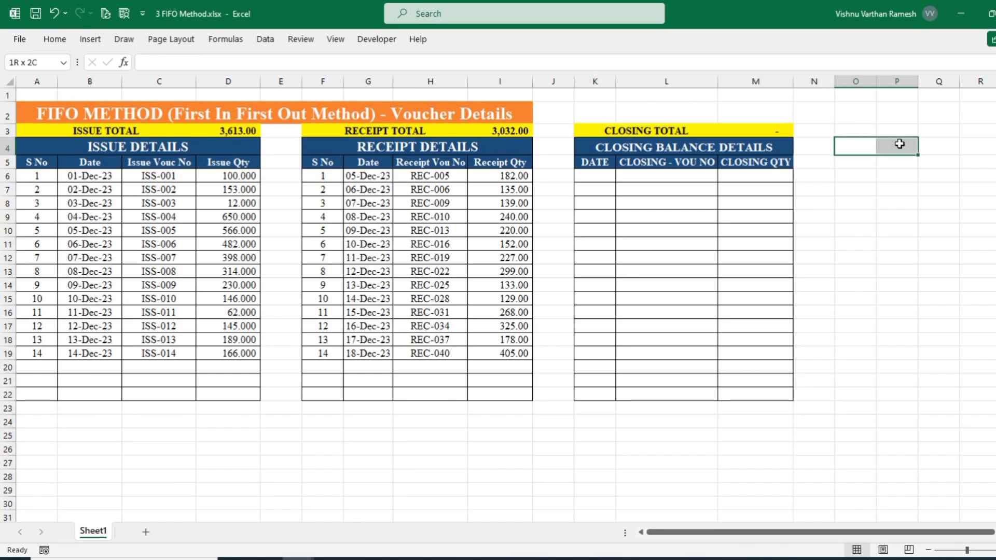
left_click(63, 38)
left_click(394, 85)
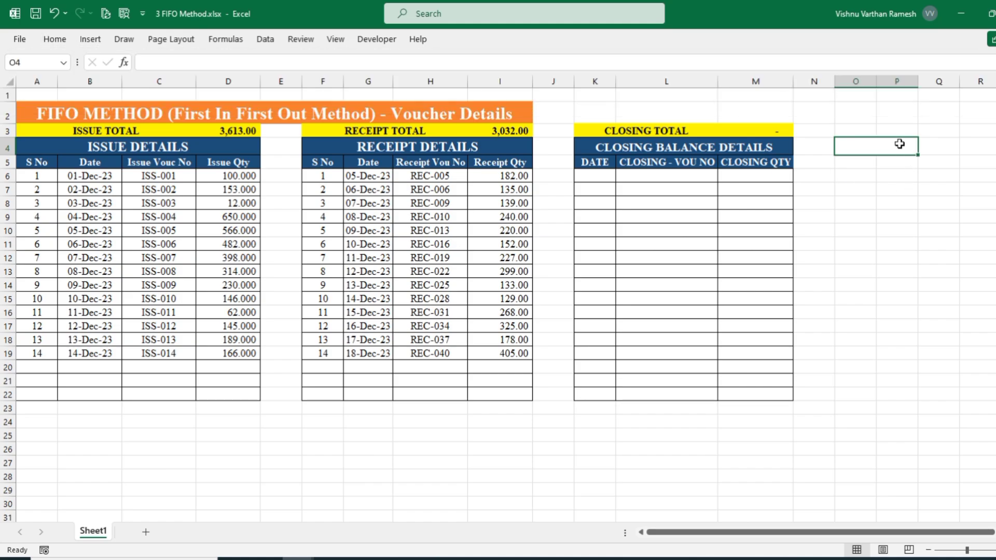
type("Support")
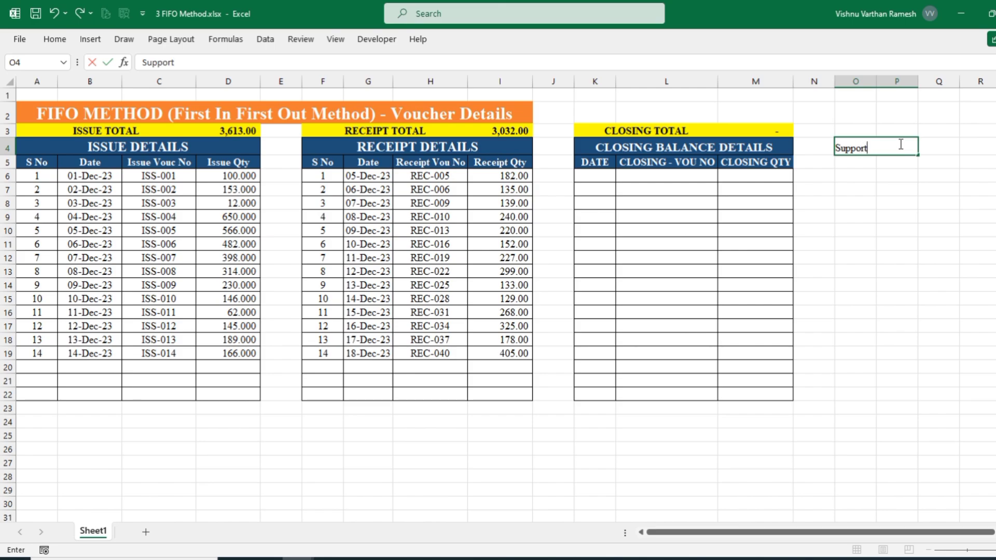
key("Return")
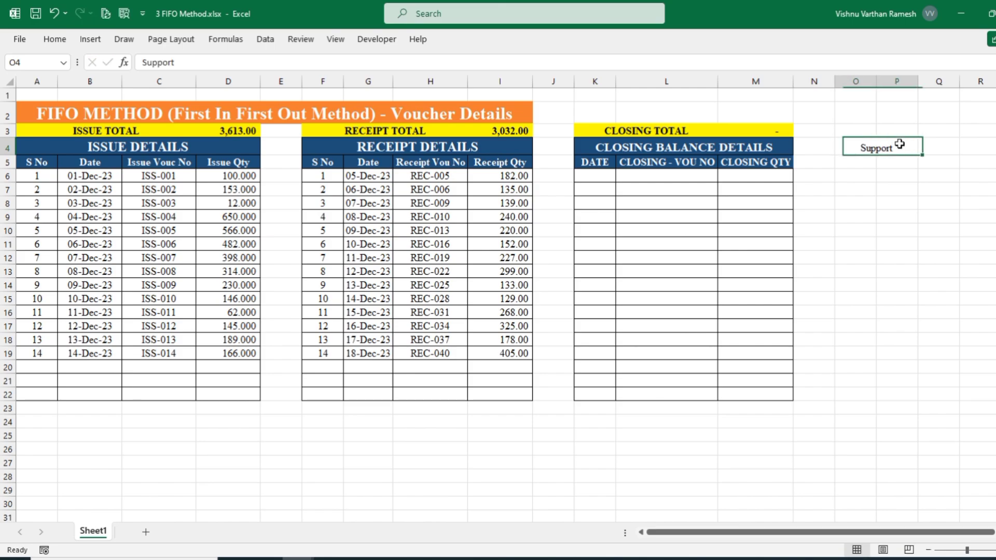
- Enter the headers Qty and Row Count in O5:P5 and autofit column P
type("Qty")
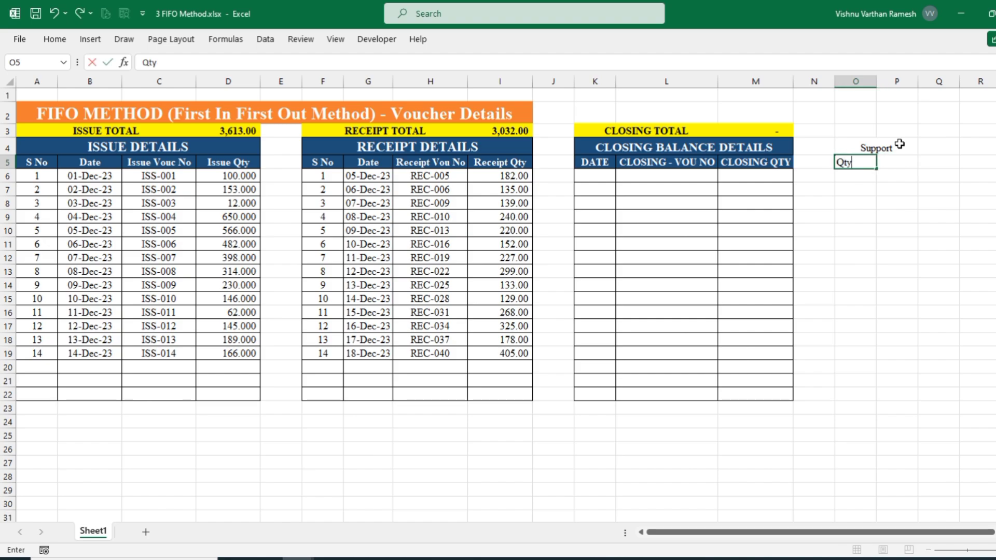
key("Tab")
type("Ra")
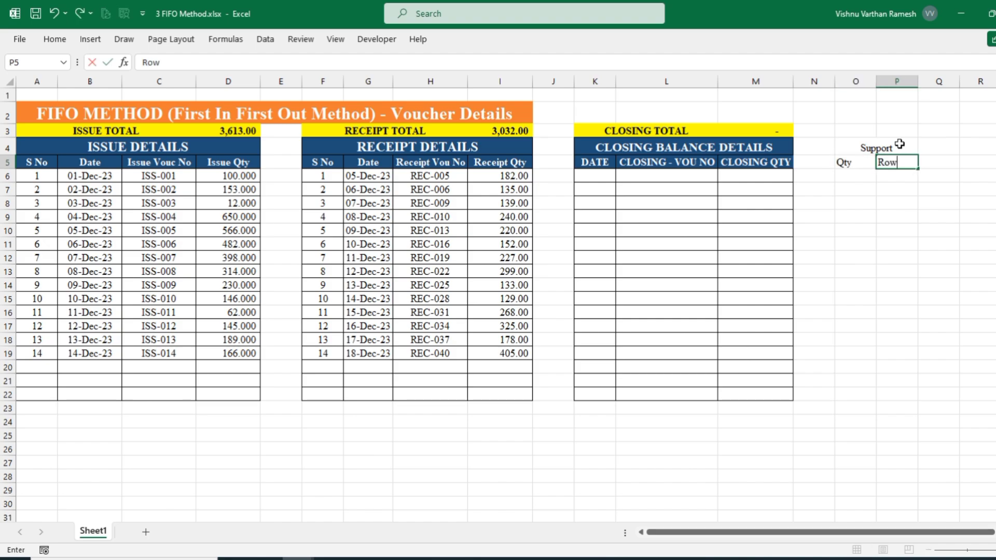
key("Tab")
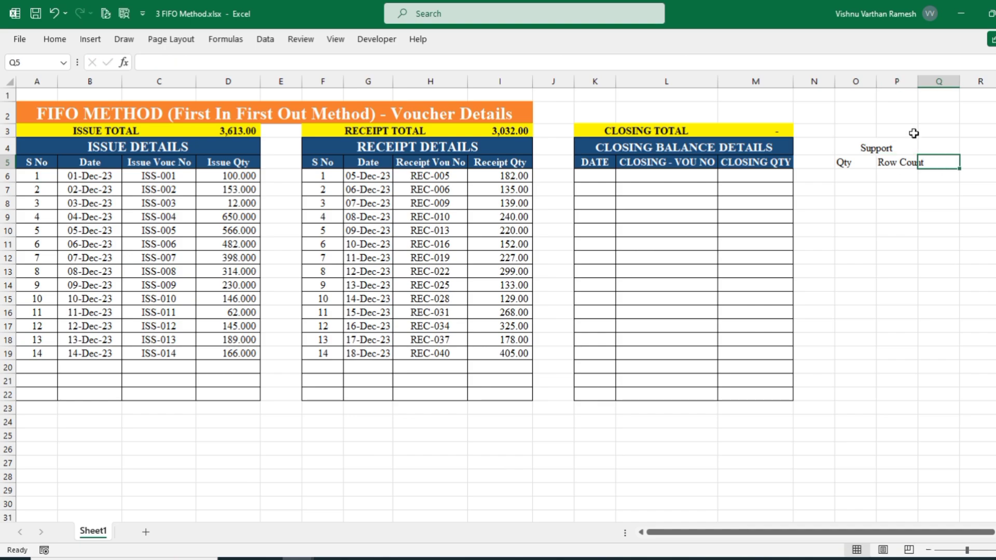
double_click(918, 82)
- Format the Support heading and its headers in O4:P5 with a dark blue fill and white bold text
left_click(930, 187)
left_click_drag(878, 149, 881, 166)
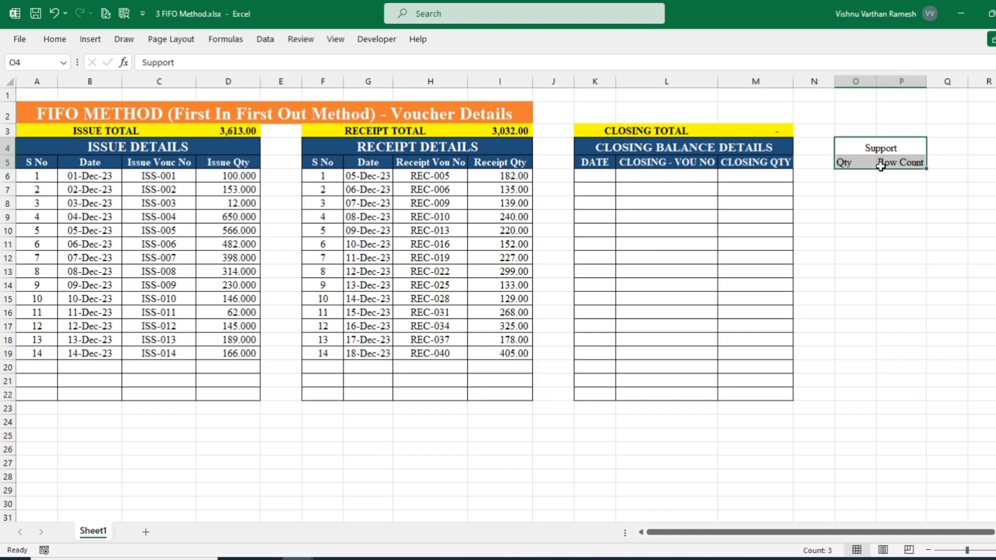
left_click(58, 40)
left_click(234, 85)
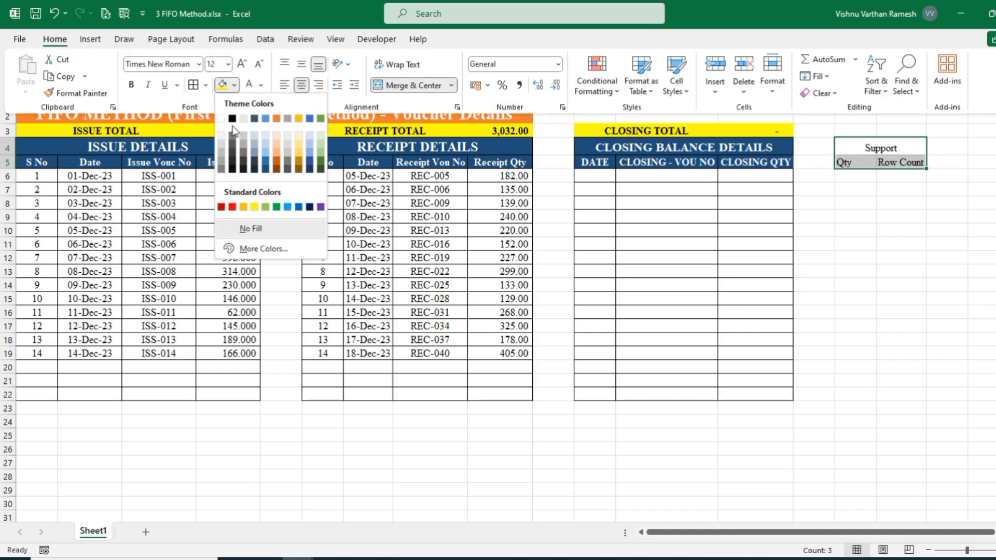
left_click(265, 168)
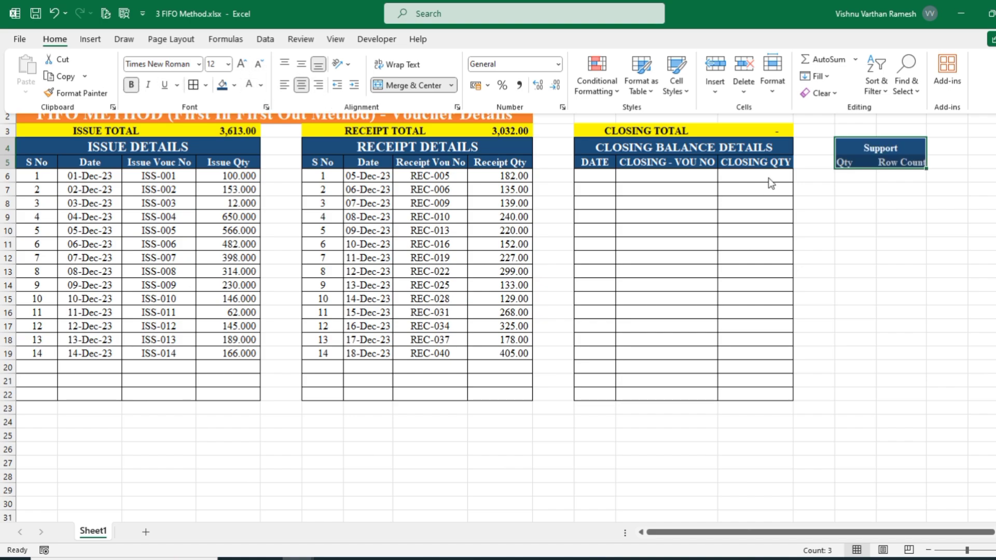
- Apply borders to all cells of the Support table in O4:P22
left_click_drag(847, 171, 863, 394)
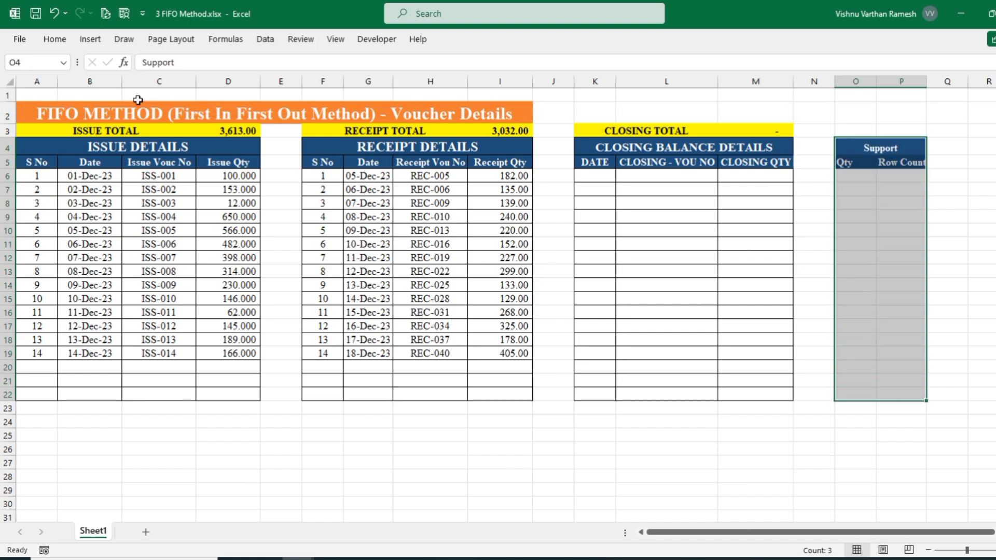
left_click(197, 87)
left_click(854, 181)
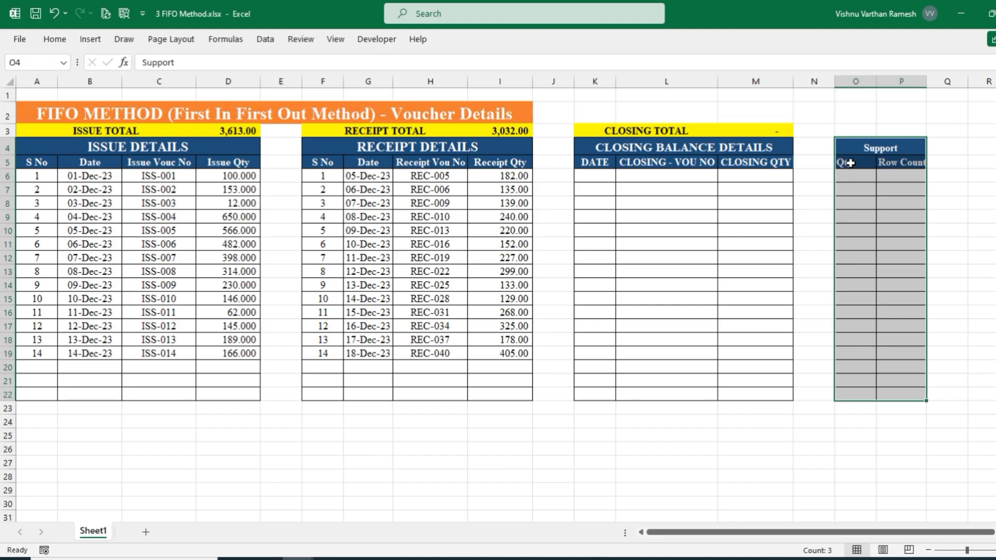
- Center the Qty and Row Count headers in O5:P5 and enlarge the Support heading's font by one size
left_click_drag(849, 163, 885, 164)
left_click(54, 39)
left_click(309, 86)
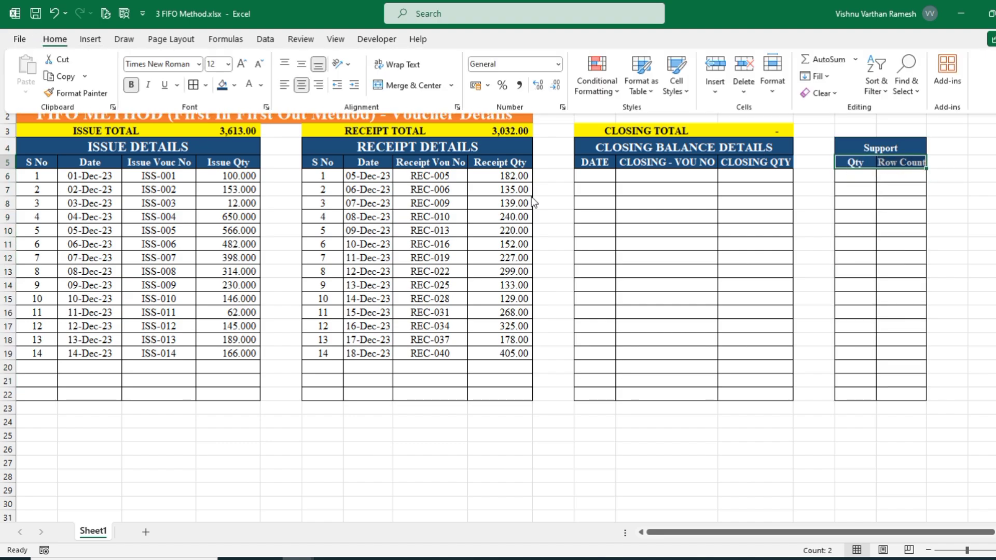
left_click(877, 148)
left_click(56, 40)
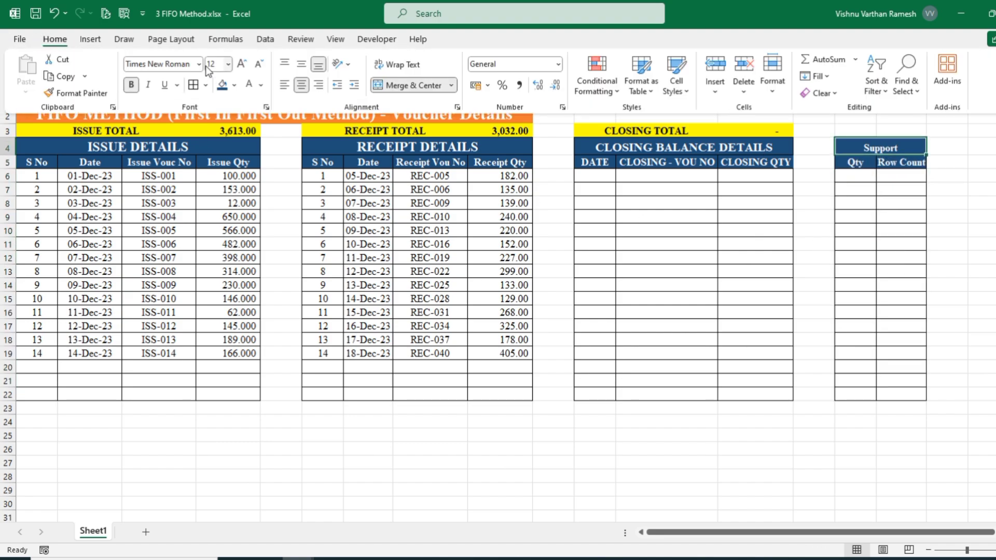
left_click(240, 64)
left_click(888, 187)
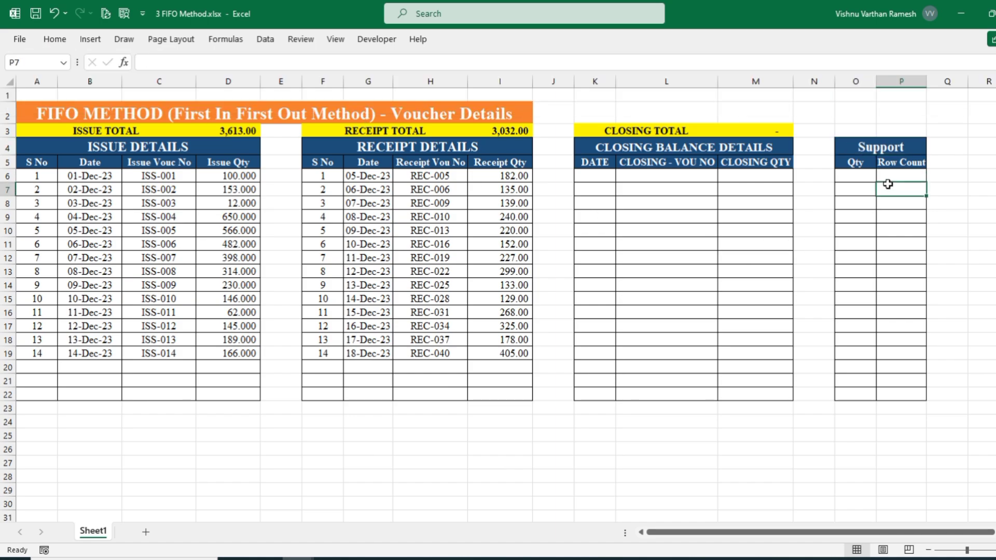
- Merge and center K2:P2 and enter the title FIFO METHOD CLOSING REPORT
left_click_drag(594, 113, 901, 106)
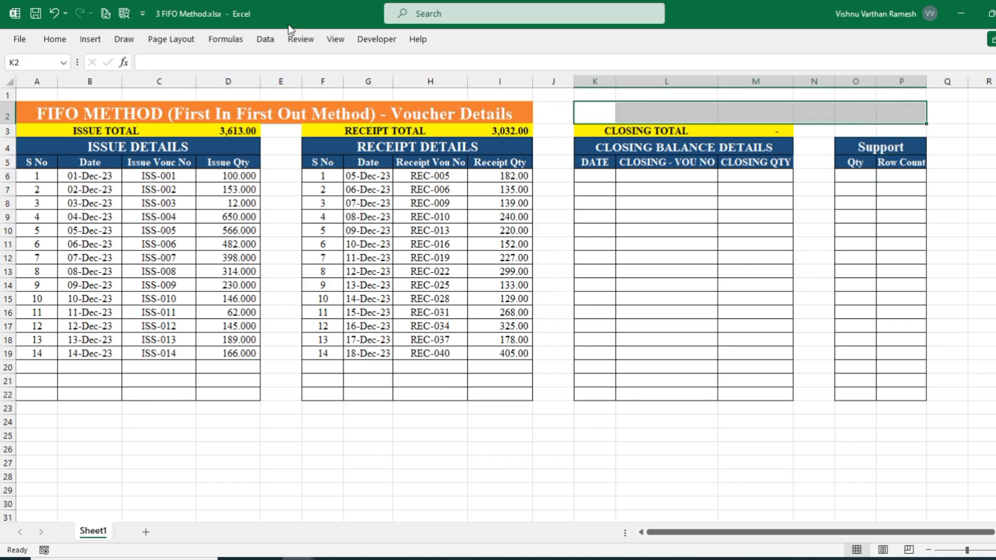
left_click(55, 40)
left_click(409, 85)
left_click(591, 116)
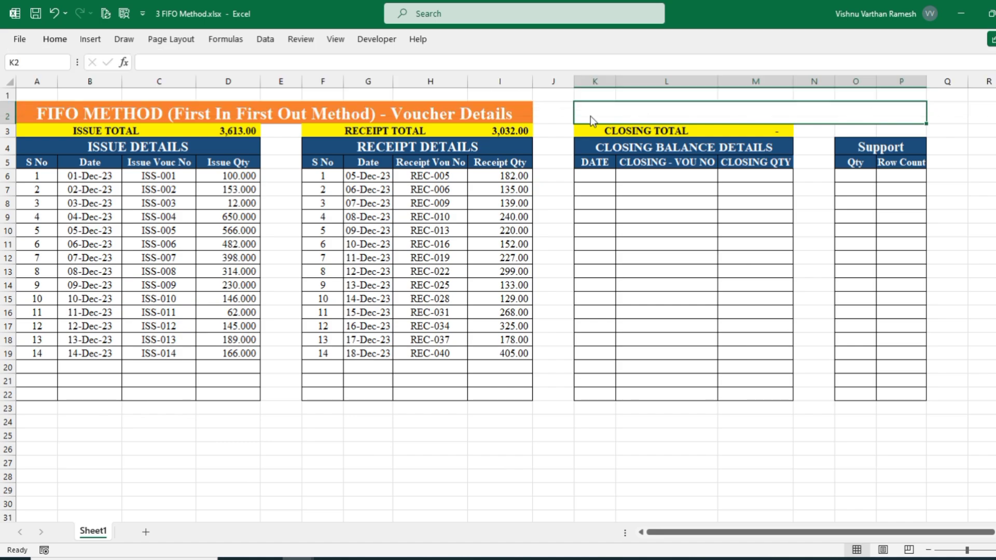
type("fi")
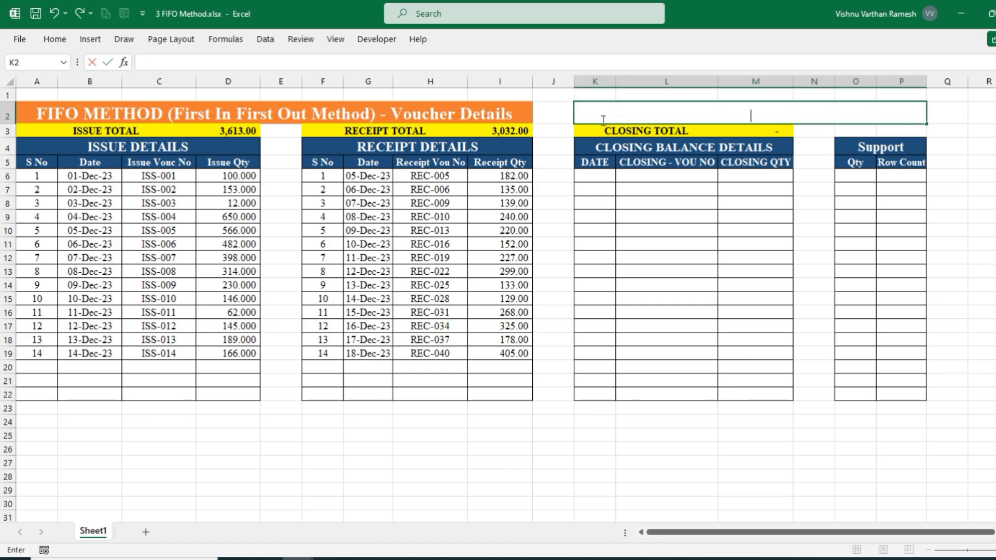
type("FO MET")
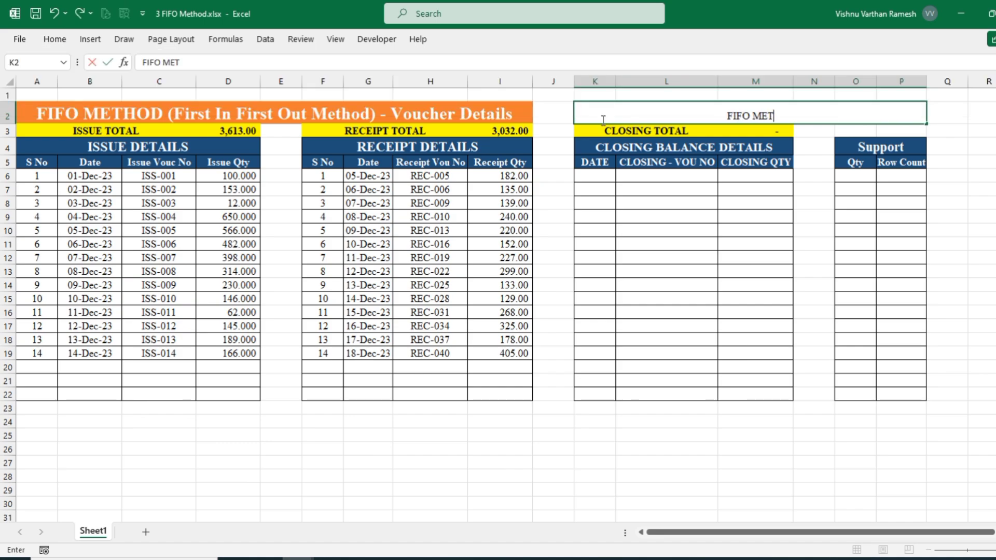
type("HOD CL")
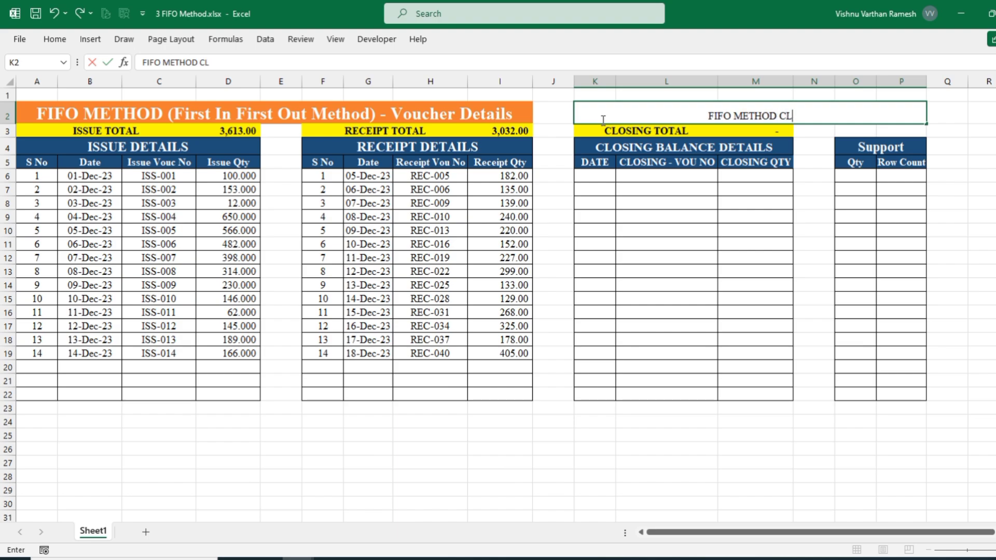
type("OSING ")
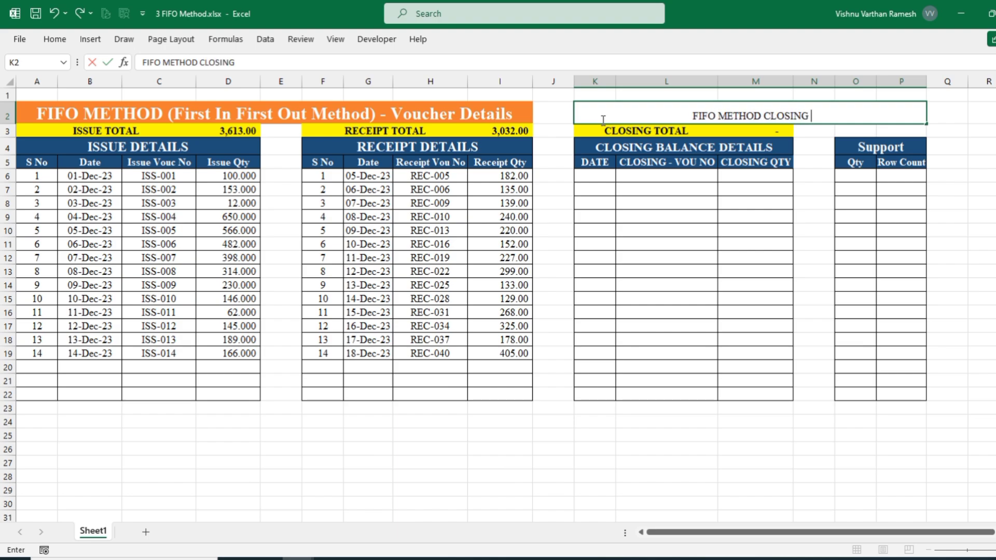
type("REPORT")
key("Return")
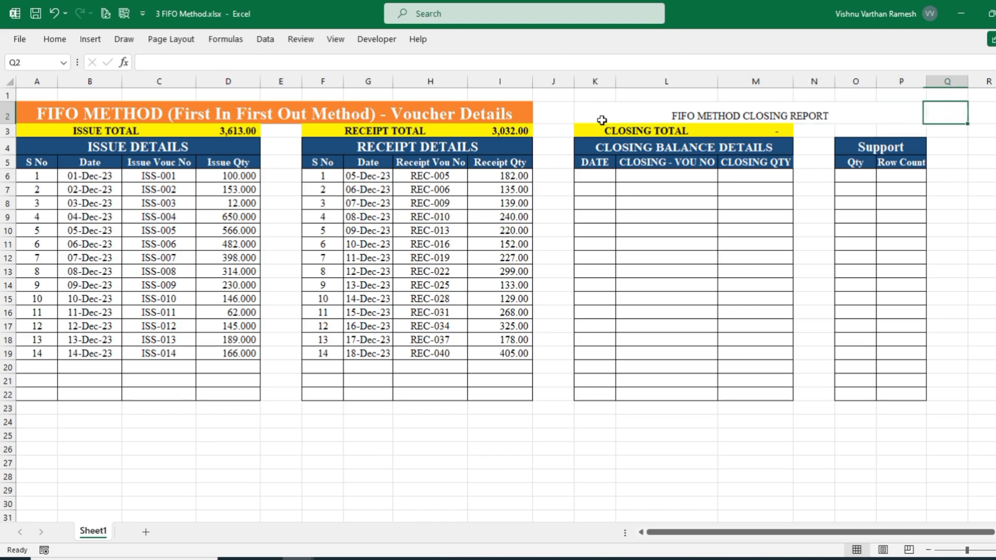
- Format the closing report title in K2 with an orange fill and bold white 18-point text, and keep the ribbon permanently displayed
left_click(602, 120)
left_click(52, 39)
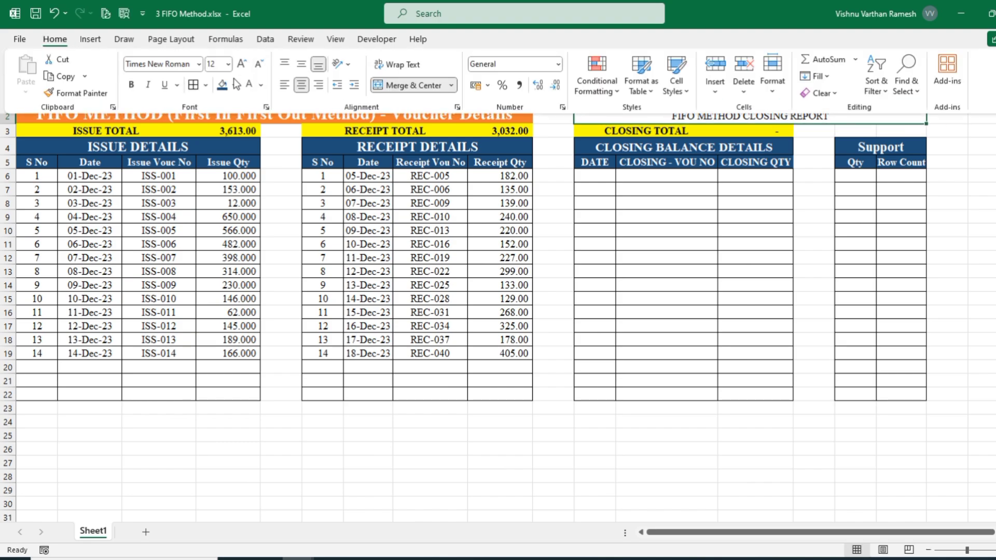
left_click(234, 85)
left_click(277, 118)
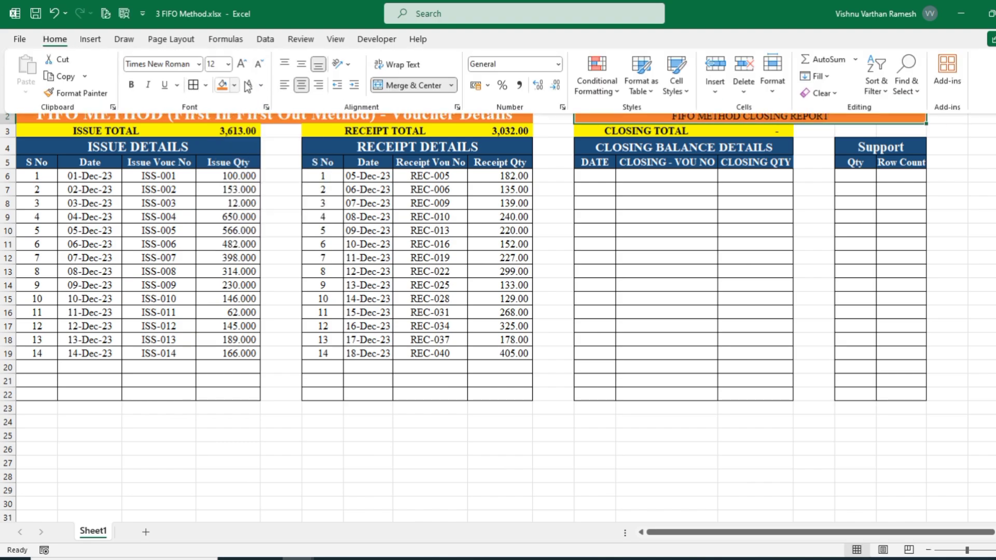
left_click(131, 85)
left_click(242, 64)
left_click(242, 64)
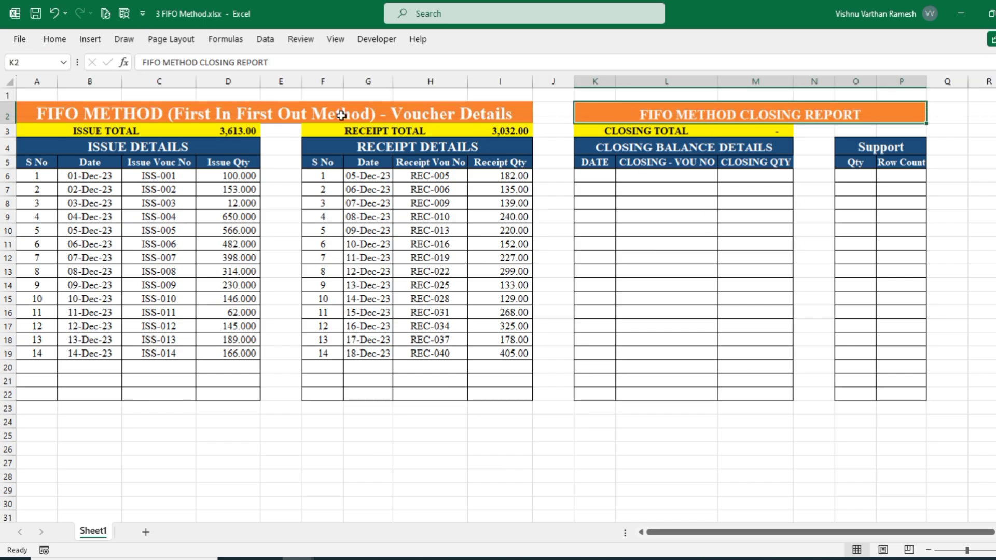
left_click(55, 39)
left_click(242, 64)
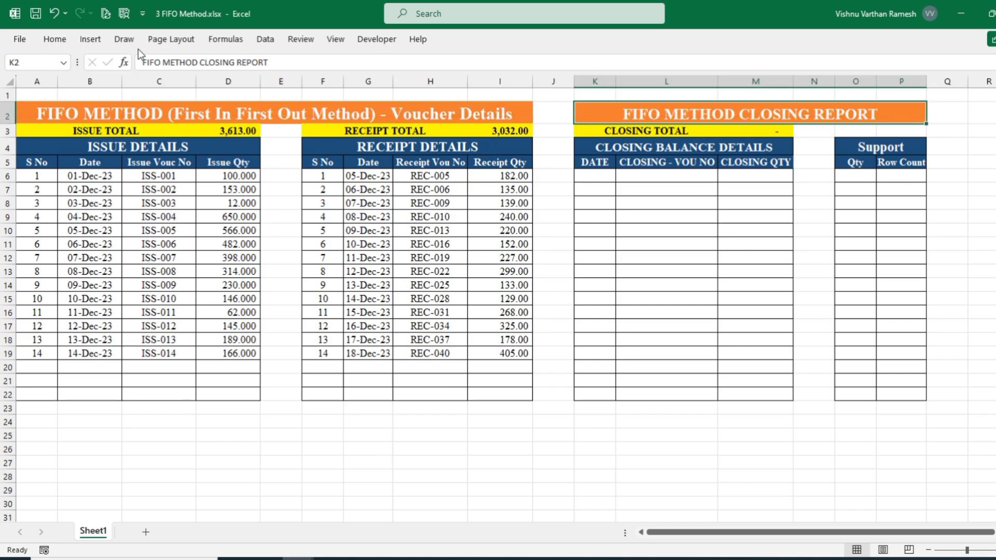
double_click(55, 39)
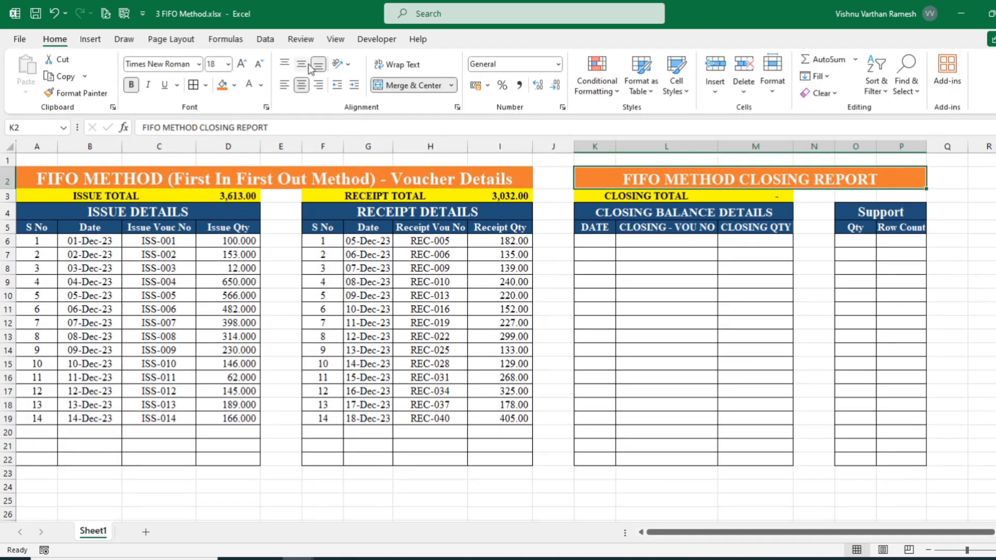
- Enter the formula =IF(I6="",1,COUNTIF(O6:O22,"<>0")) in the first Row Count cell, P6
left_click(595, 240)
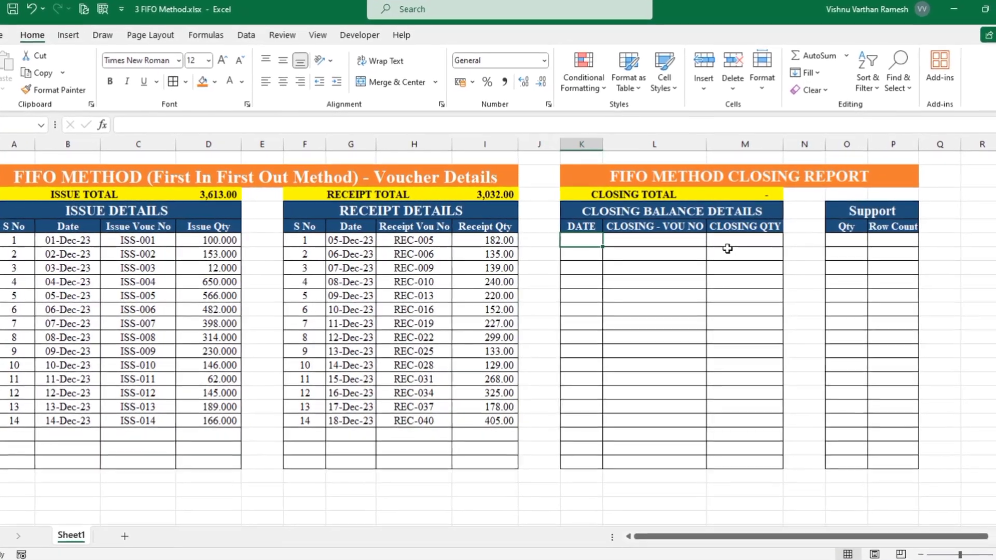
left_click(899, 240)
type("=if")
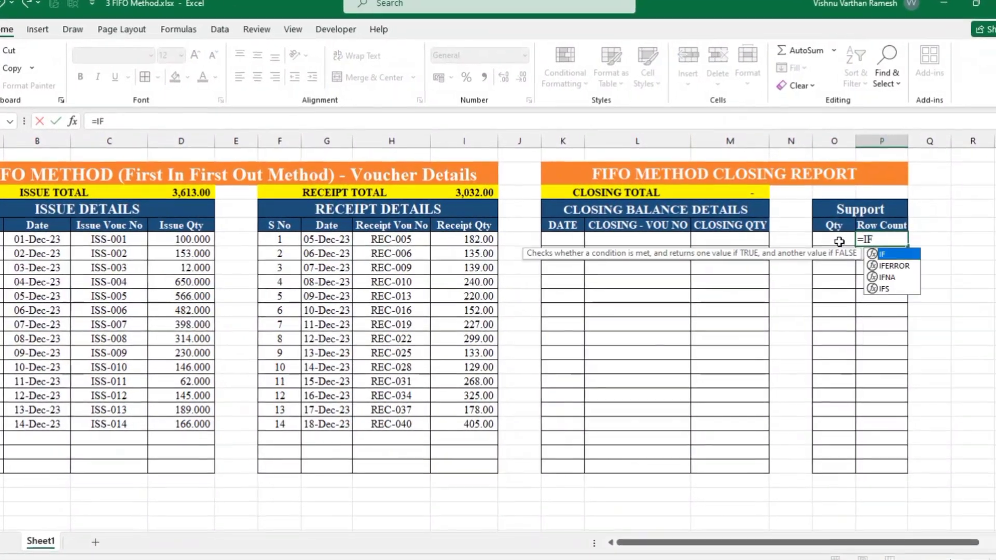
key("Tab")
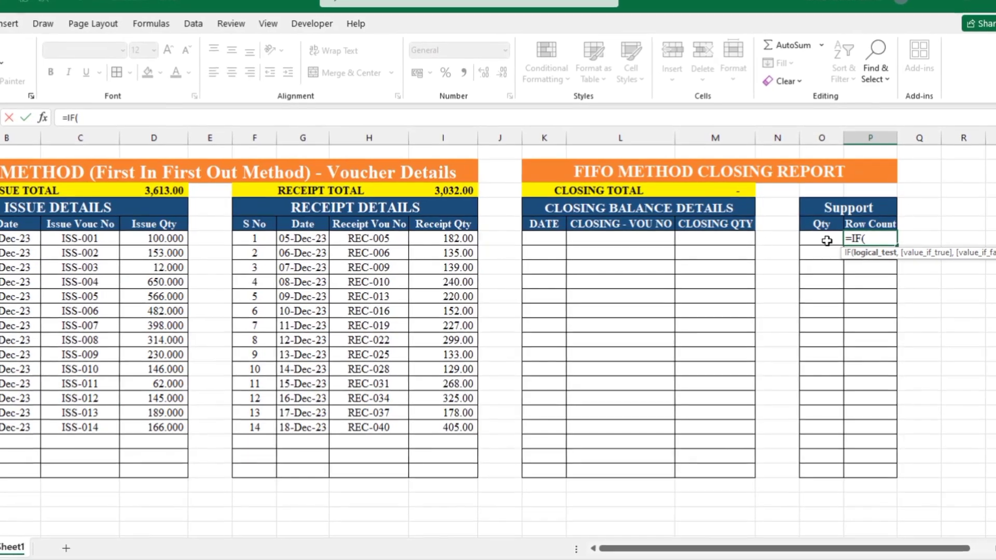
left_click(446, 238)
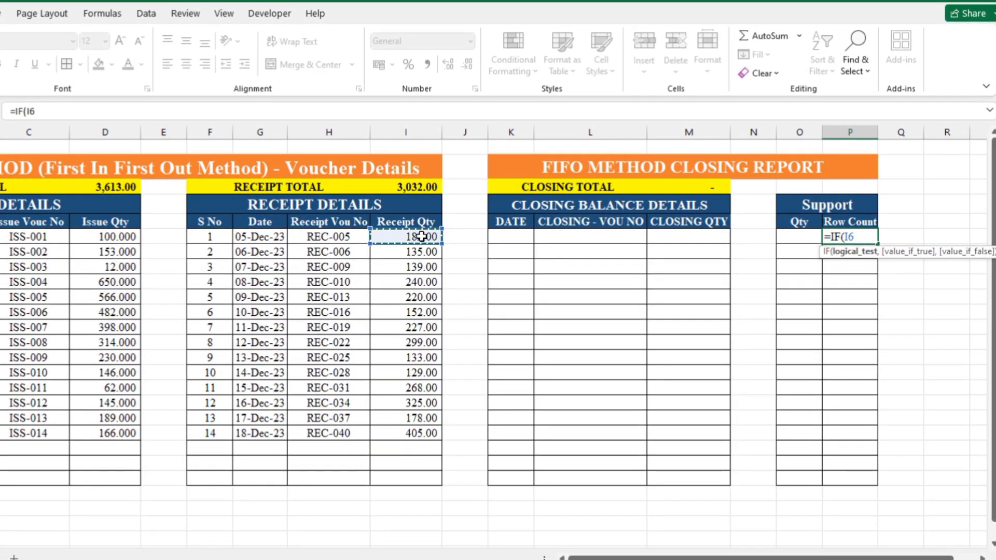
type("=\"\",")
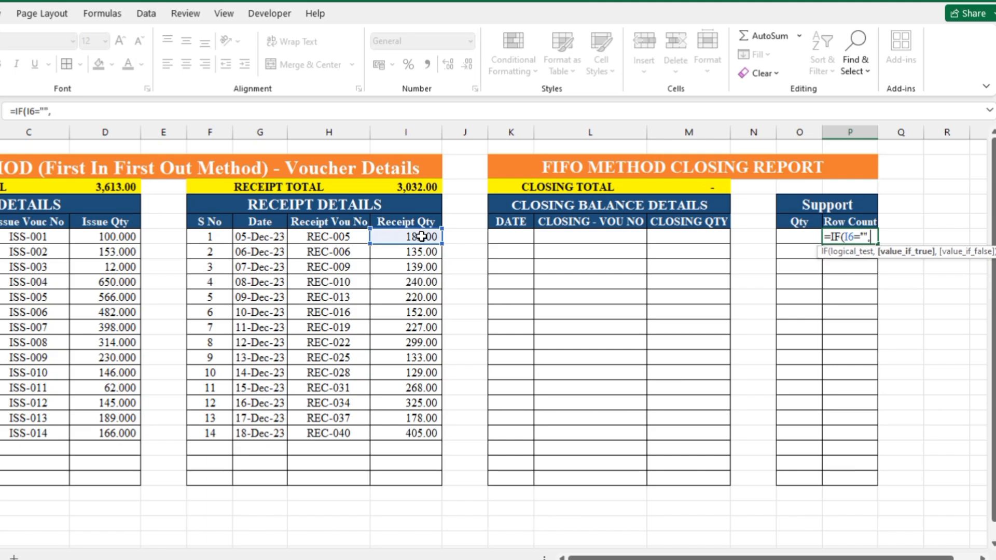
type("1,COUN")
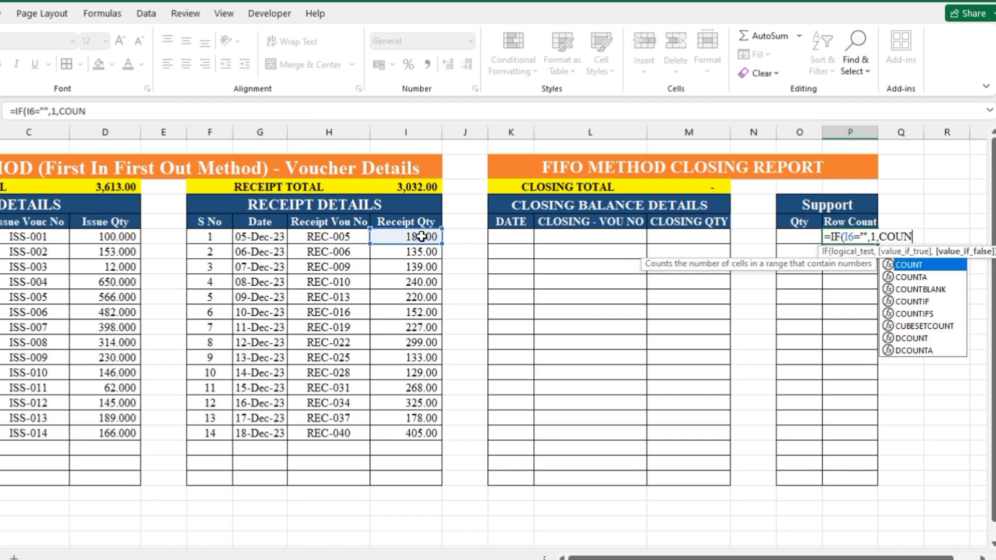
type("TIF(")
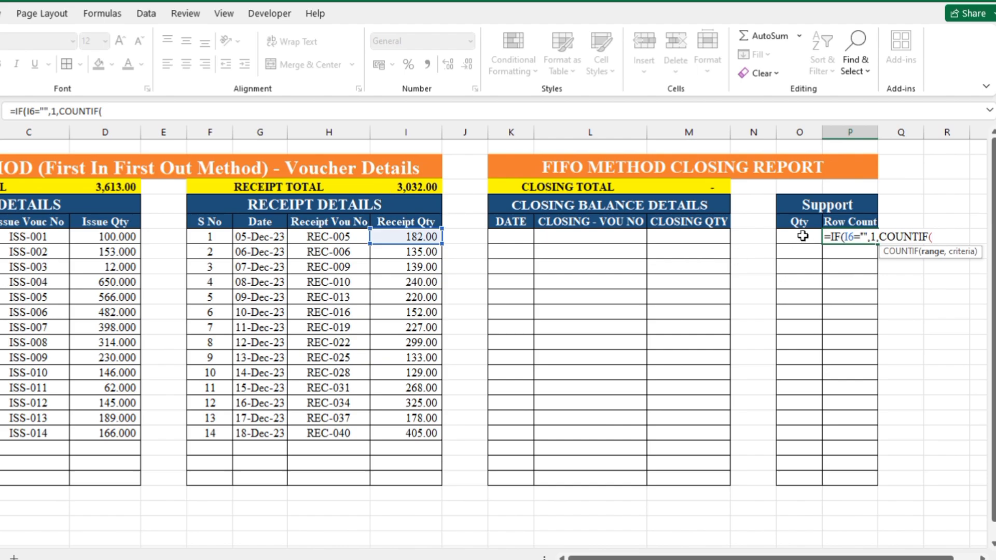
left_click_drag(802, 237, 801, 481)
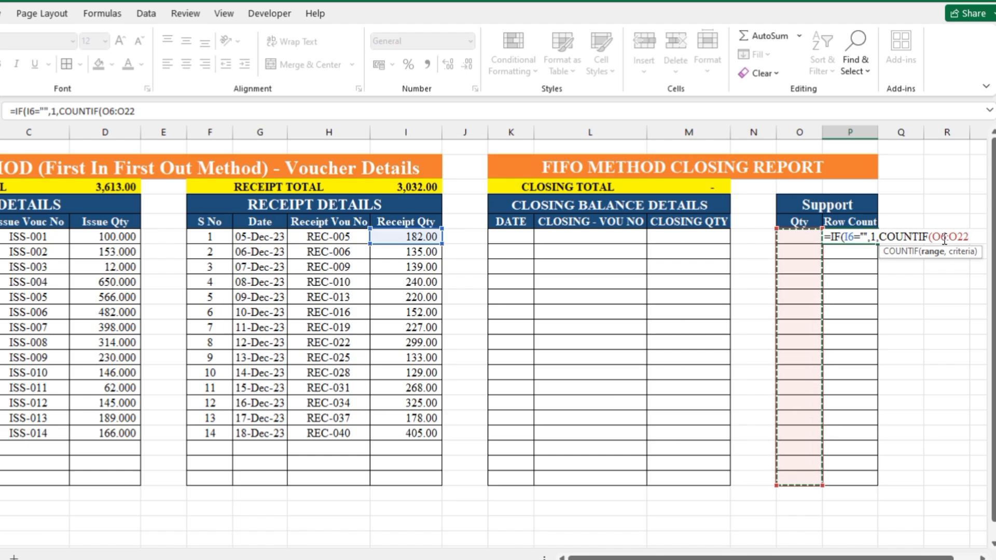
type(",")
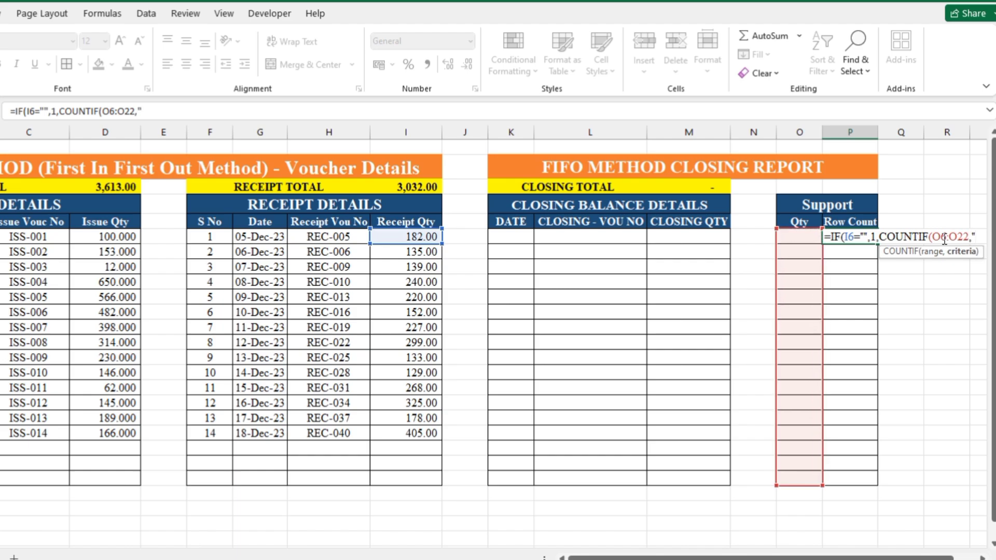
type("\"<>")
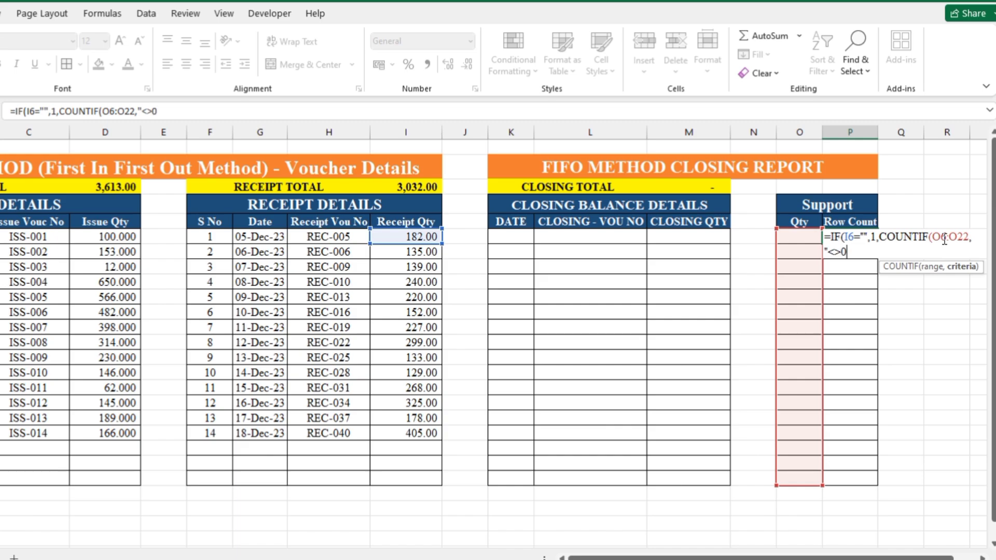
type("0\")")
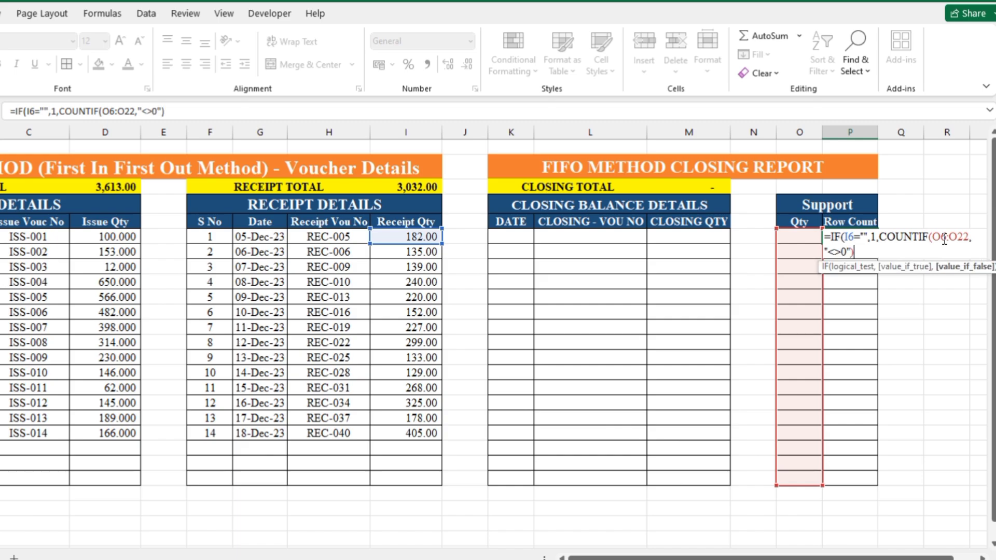
type(")")
key("Tab")
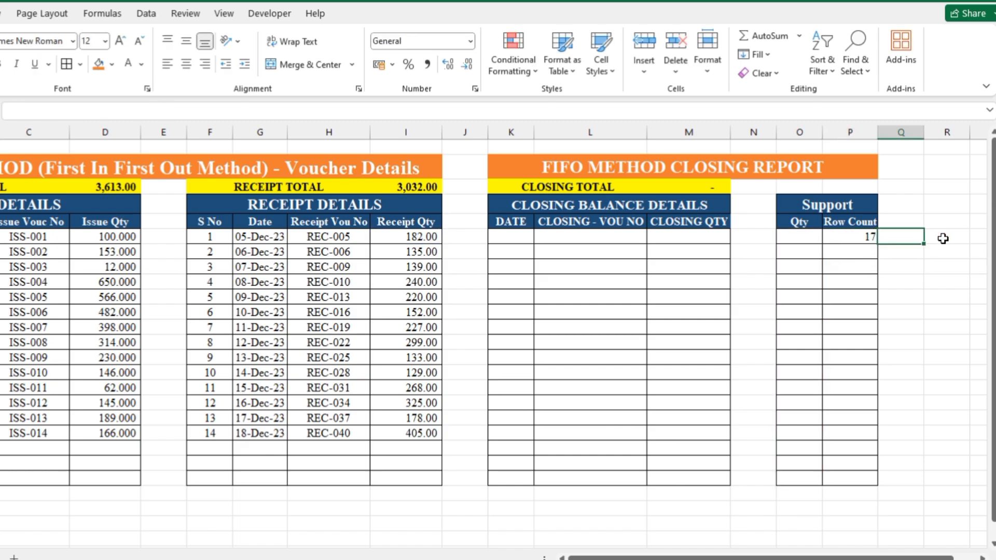
left_click(868, 235)
double_click(863, 235)
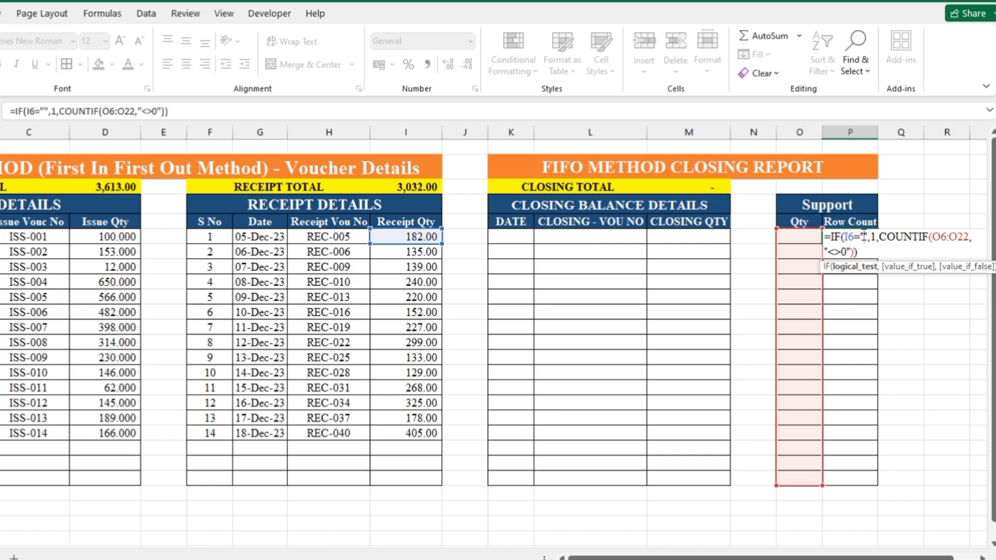
key("Escape")
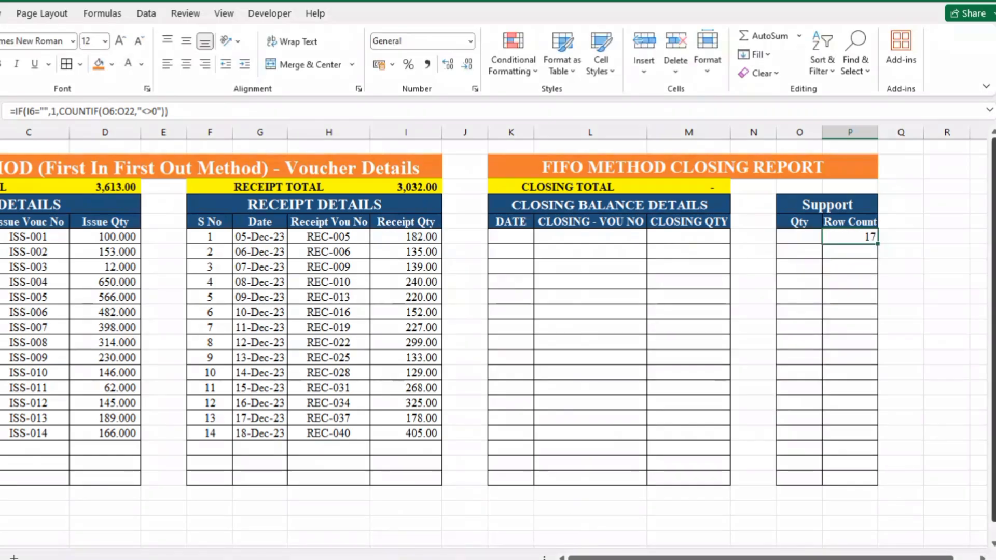
left_click(966, 348)
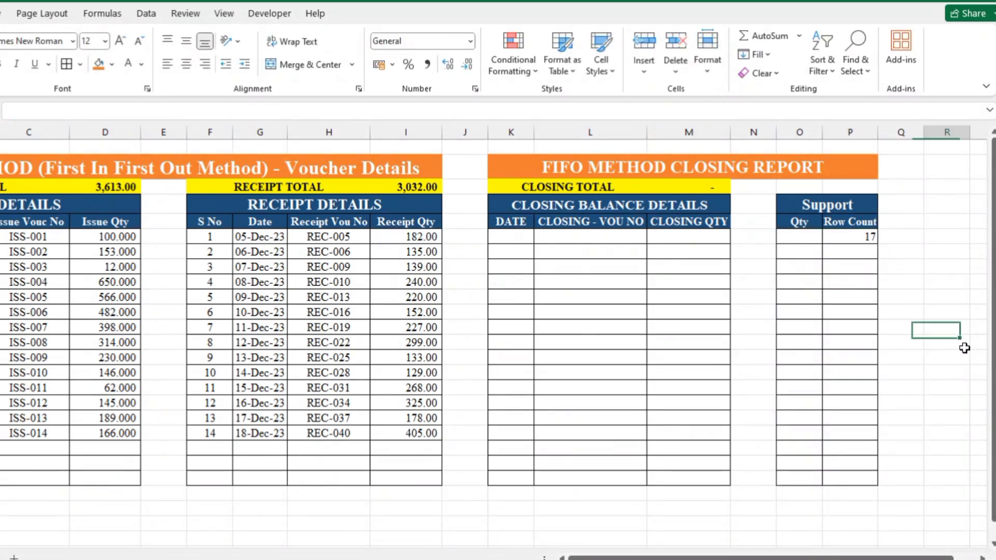
- Enter the formula =+P6+1 in P7 and fill it down the Row Count column to P22
left_click(863, 252)
type("+")
key("Up")
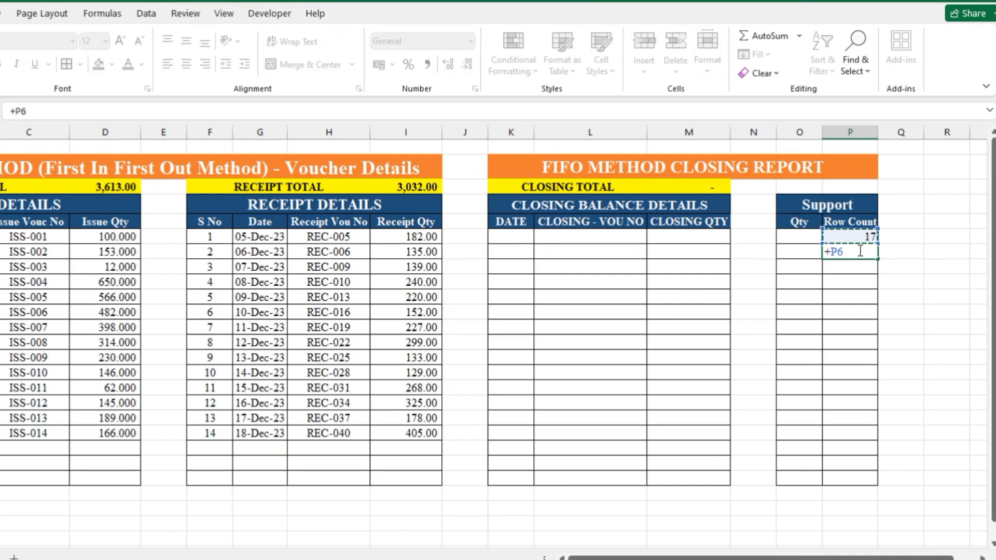
type("+1")
key("ctrl+Return")
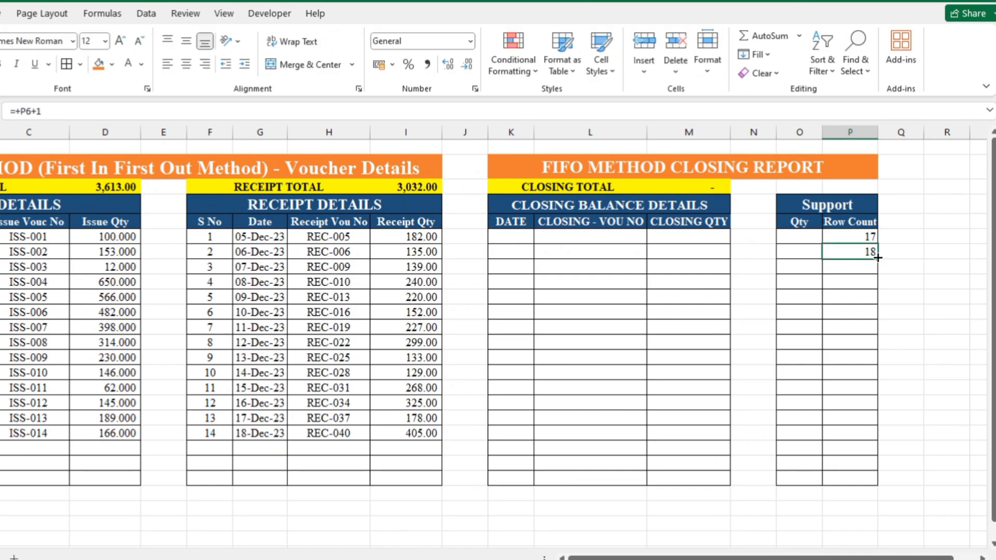
left_click_drag(878, 258, 879, 482)
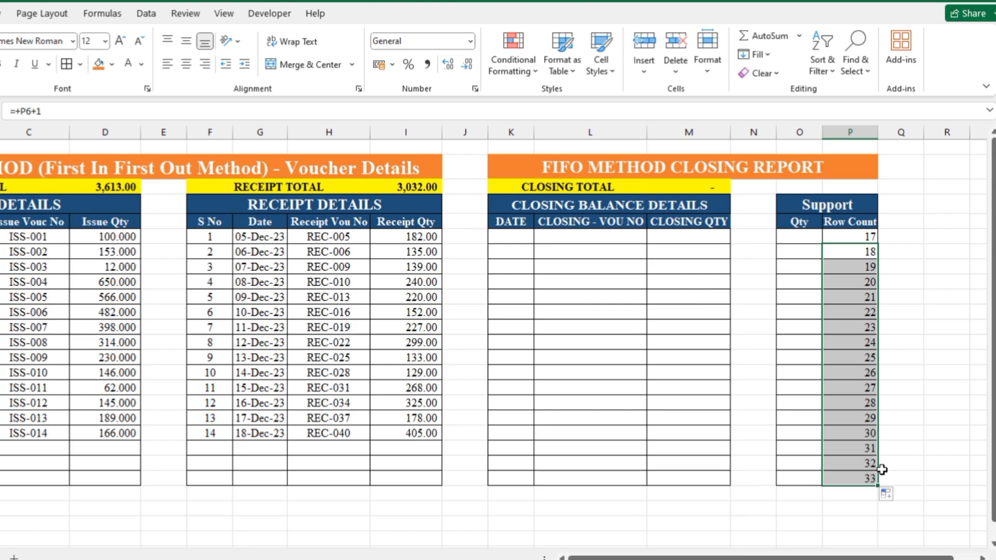
- Enter the formula =MIN(D6,$I$3-SUM($O$5:O5)) in the first Qty cell of the Support table, O6
left_click(931, 347)
left_click(799, 236)
type("=MI")
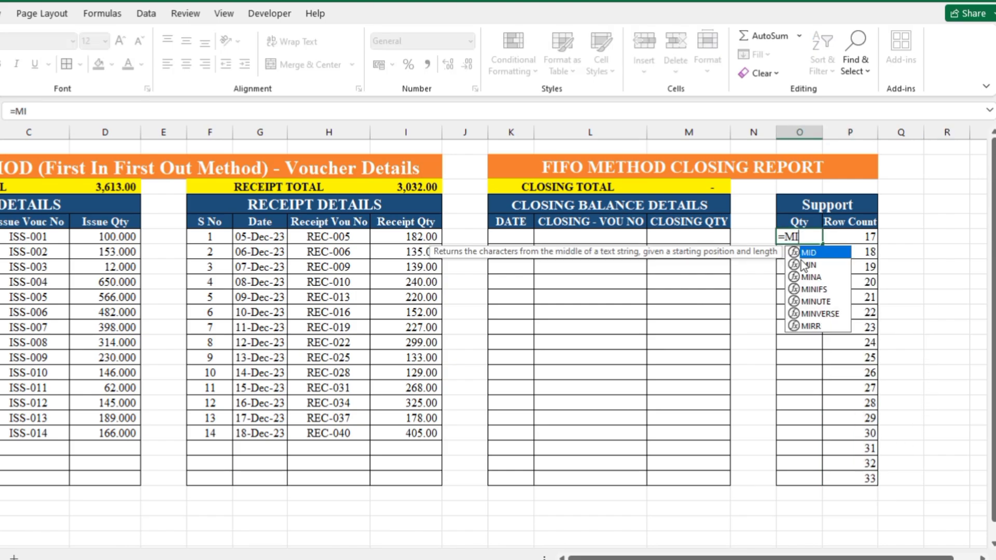
double_click(804, 265)
left_click(116, 238)
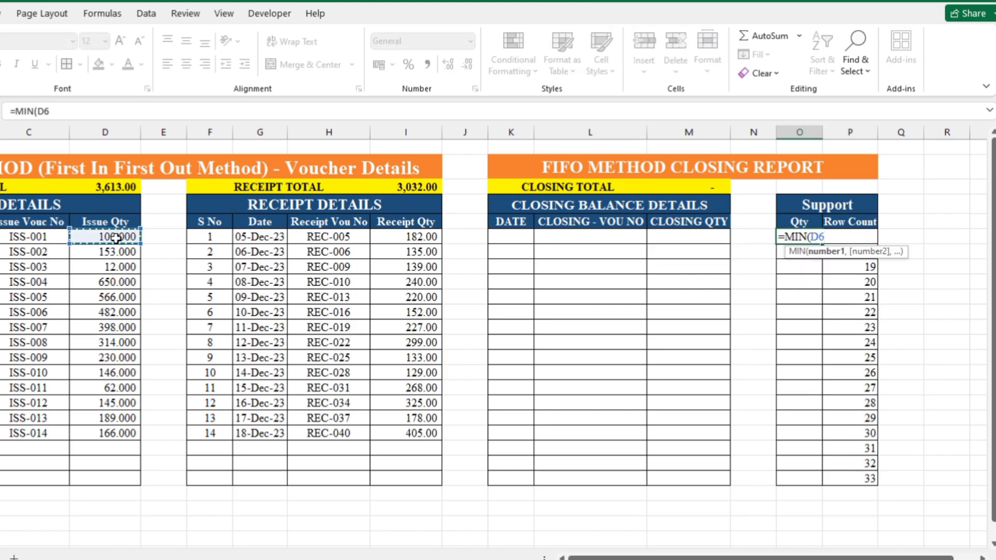
type(",")
left_click(382, 188)
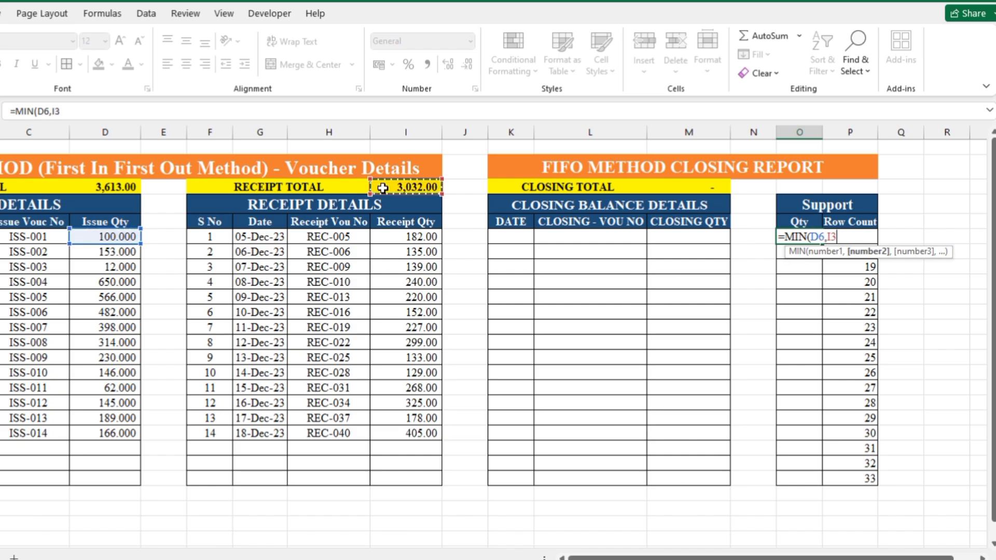
key("F4")
type("-SUM(")
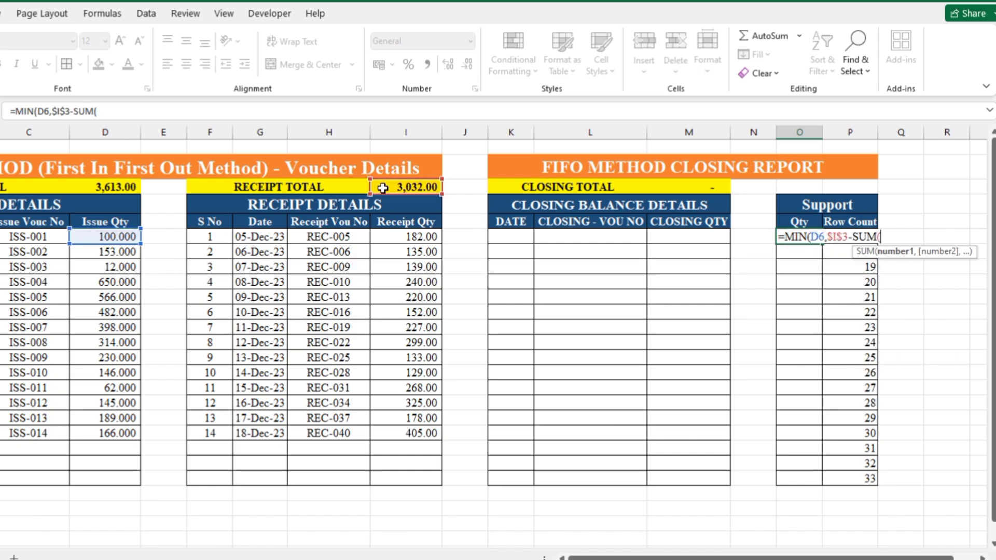
left_click(798, 220)
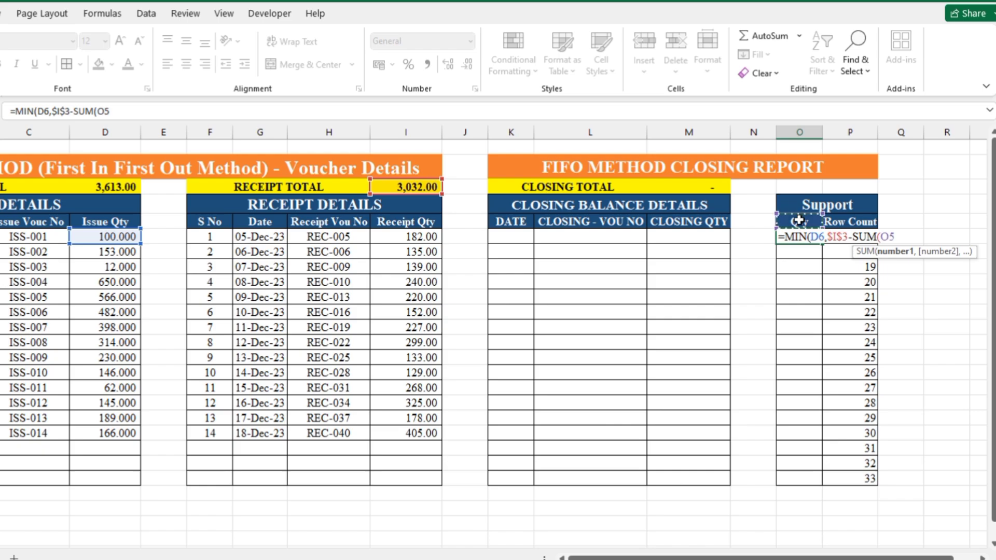
type(":O5")
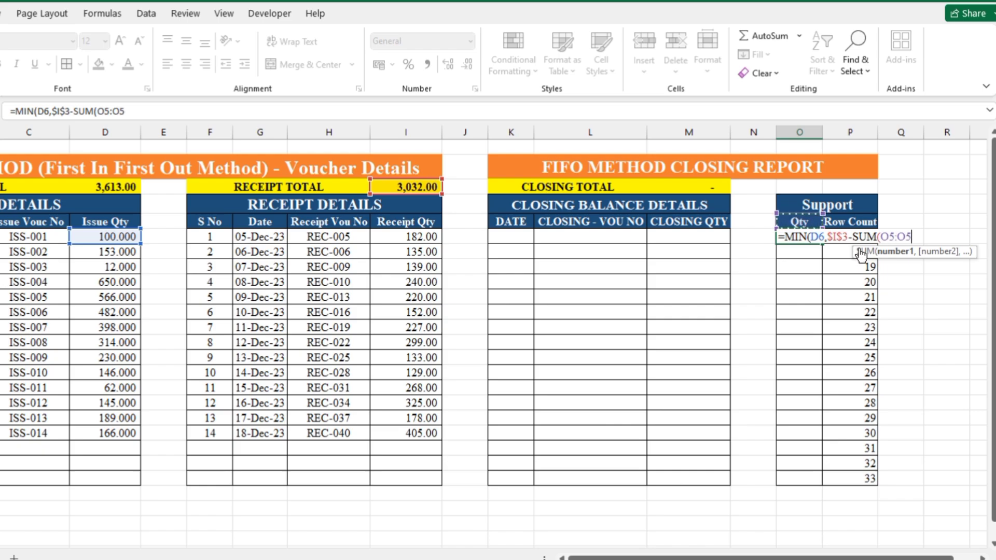
left_click(889, 237)
key("F4")
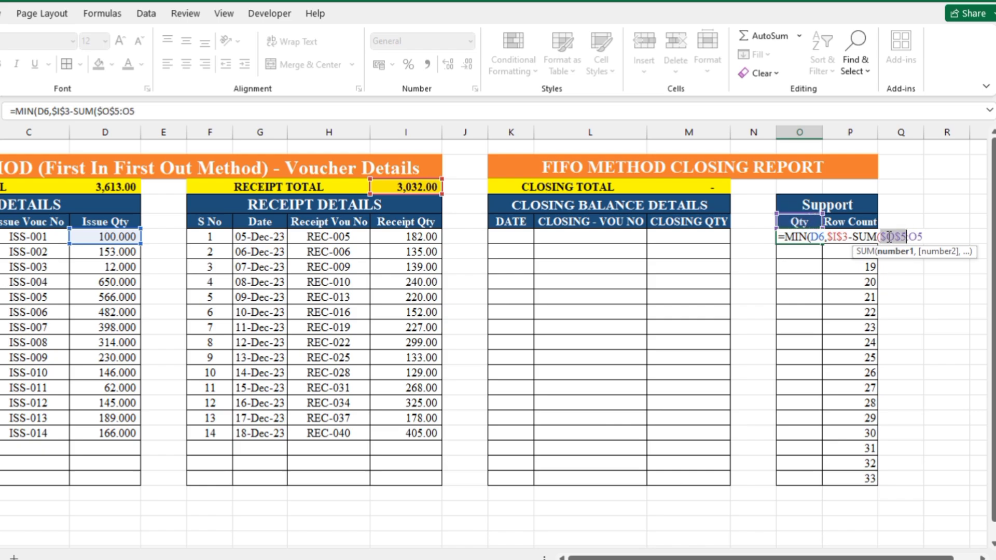
left_click(929, 240)
type("))")
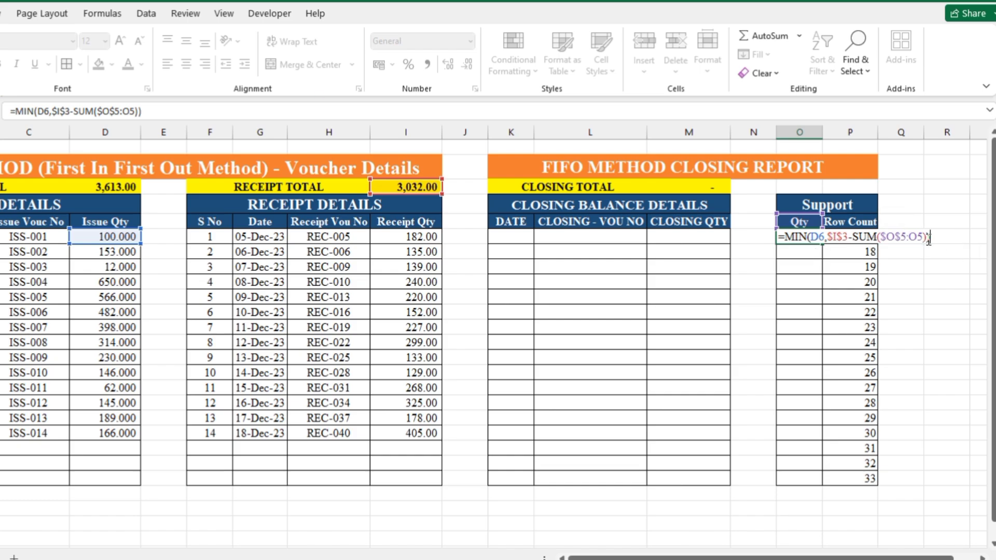
key("Tab")
- Fill the O6 formula down the Support table's Qty column to O22
left_click(812, 235)
left_click_drag(824, 244, 827, 409)
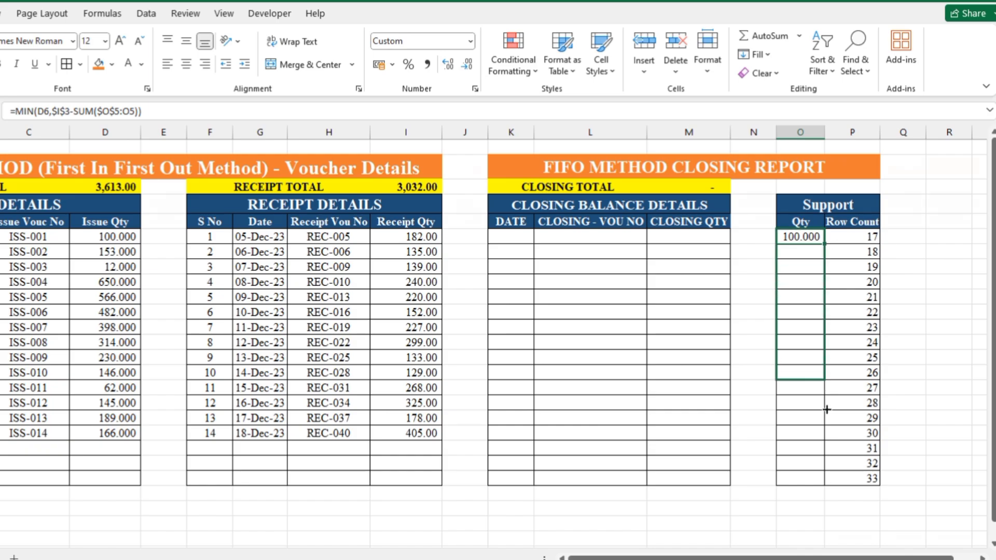
left_click_drag(827, 410, 827, 480)
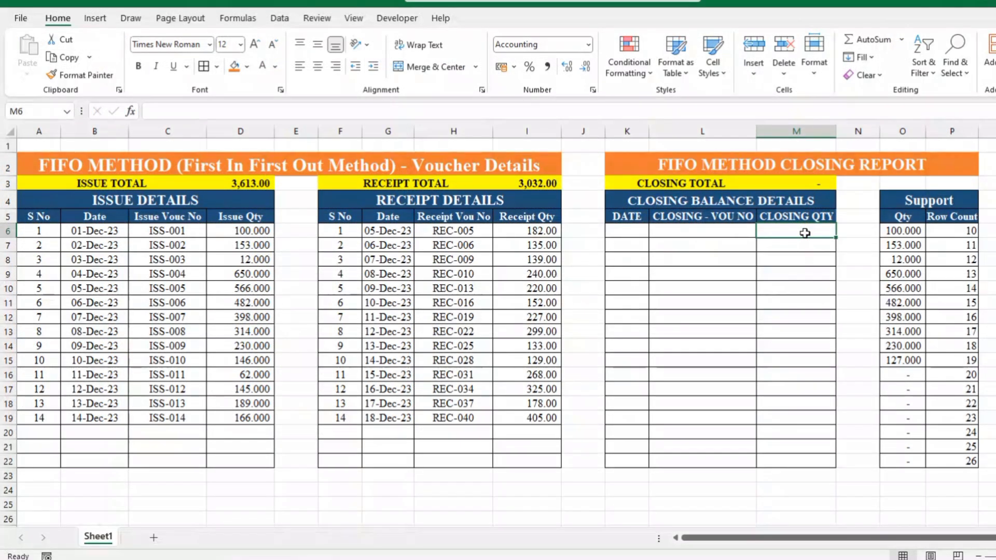
- Enter the formula =OFFSET($D$5,P6,0)-OFFSET($O$5,P6,0) in the first CLOSING QTY cell, M6
type("=")
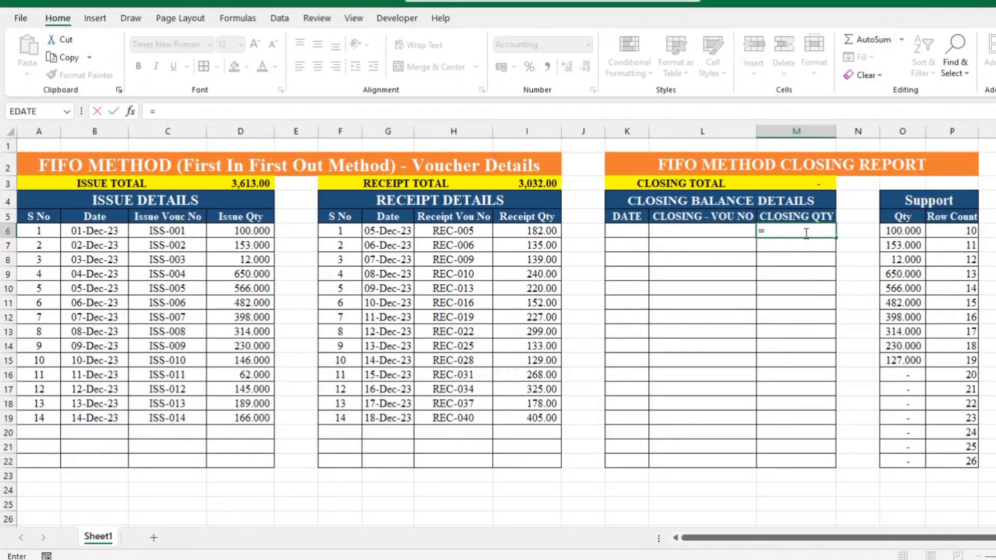
type("OFF")
key("Tab")
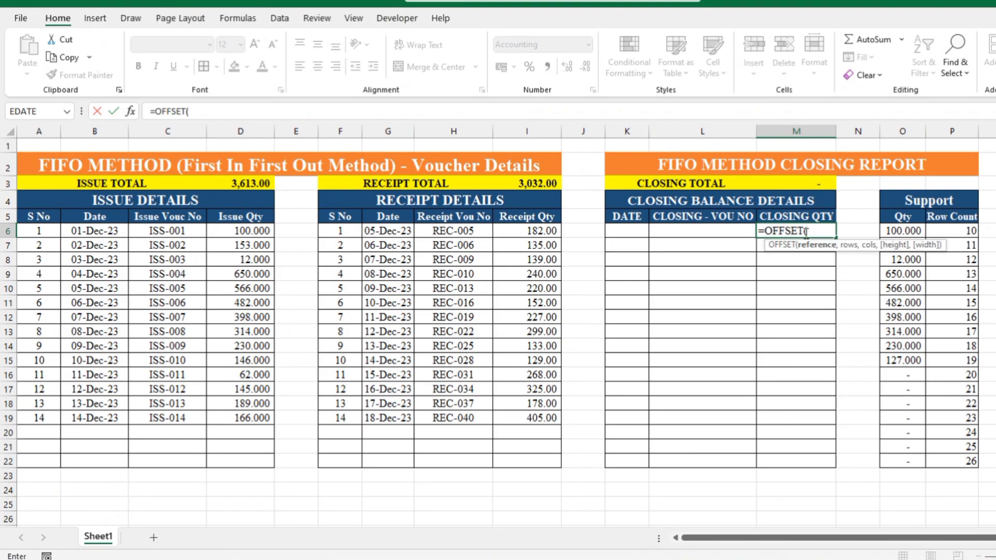
left_click(251, 217)
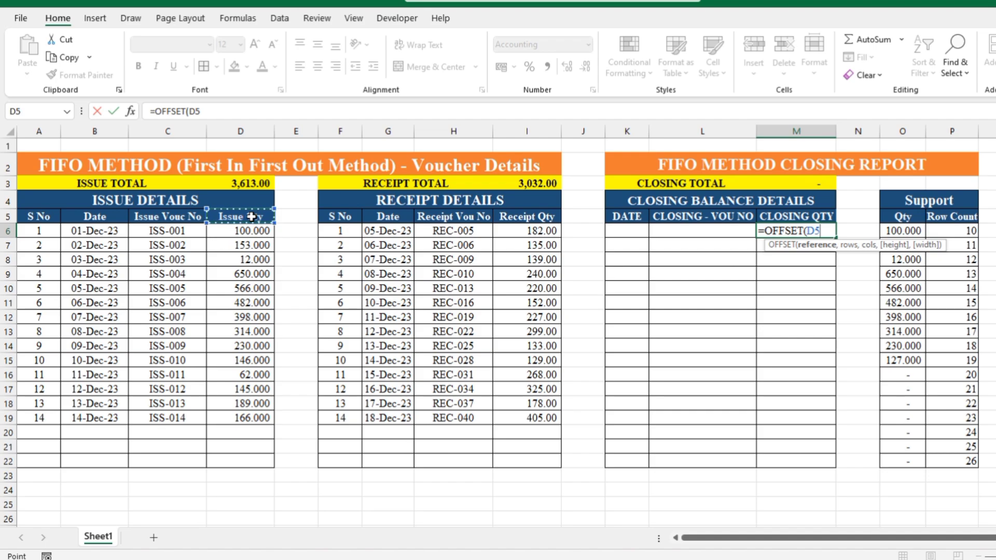
key("F4")
type(",")
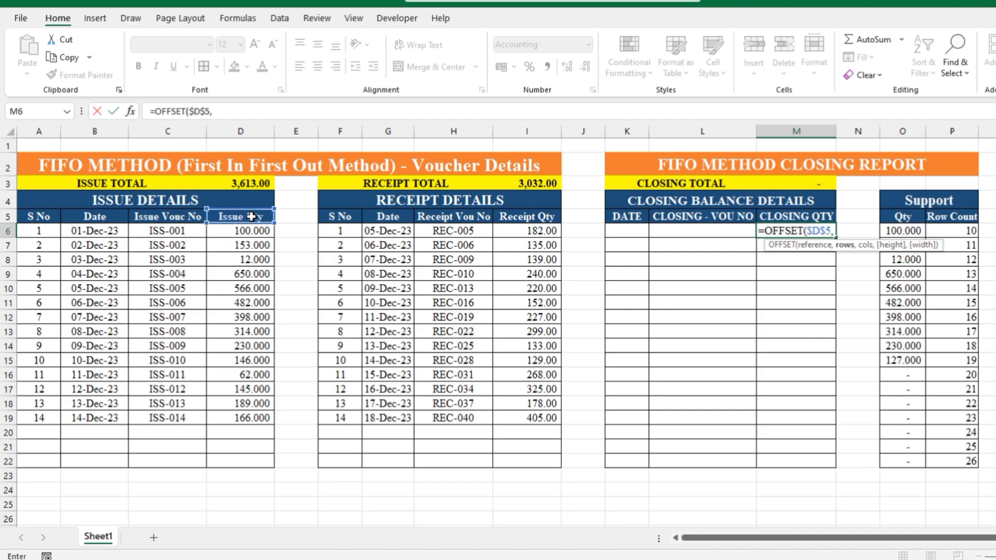
left_click(958, 232)
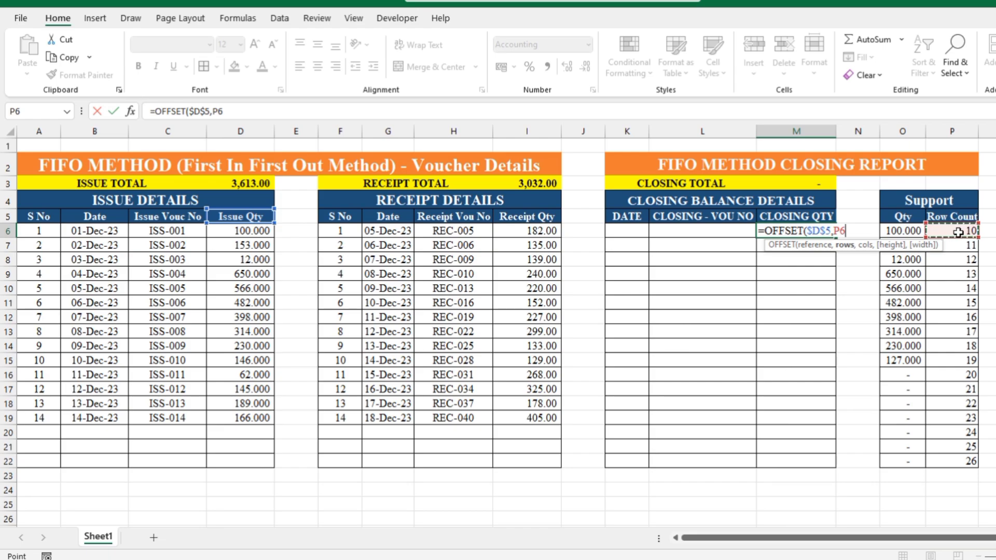
type(",")
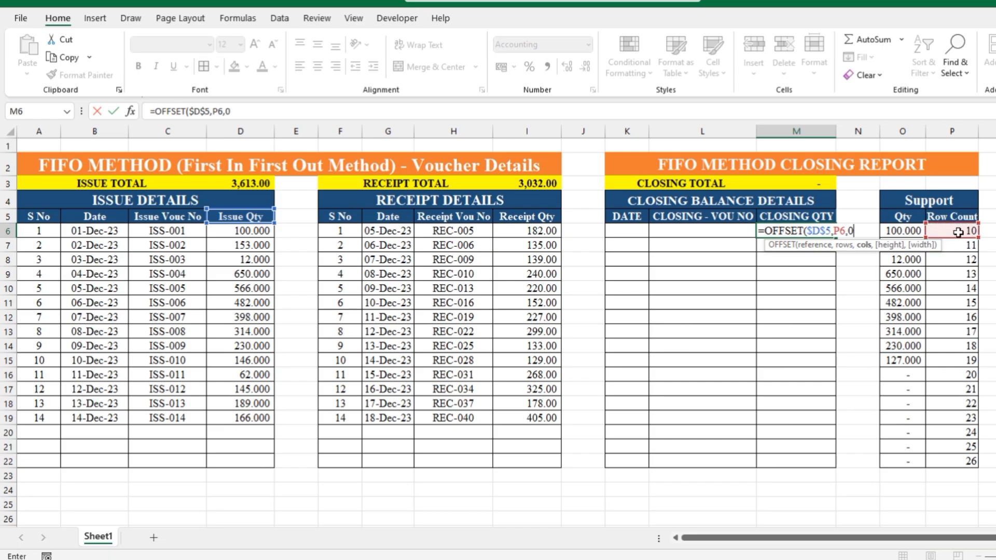
type("0)")
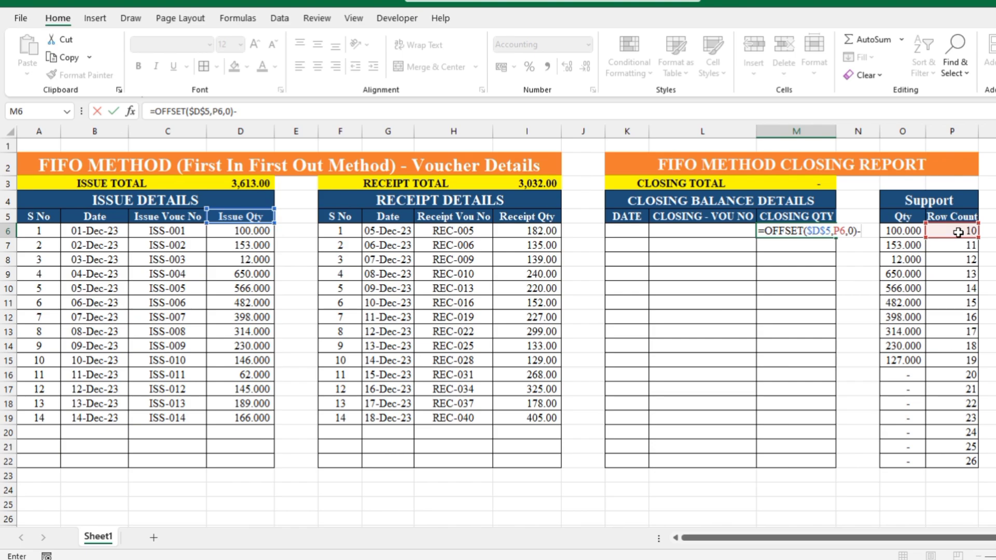
type("-OFFSET(")
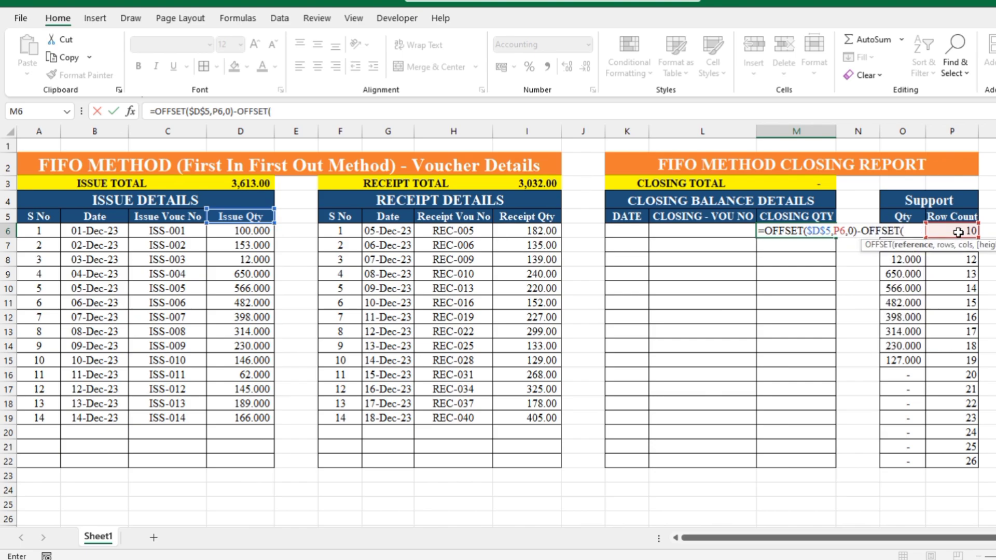
left_click(907, 216)
key("F4")
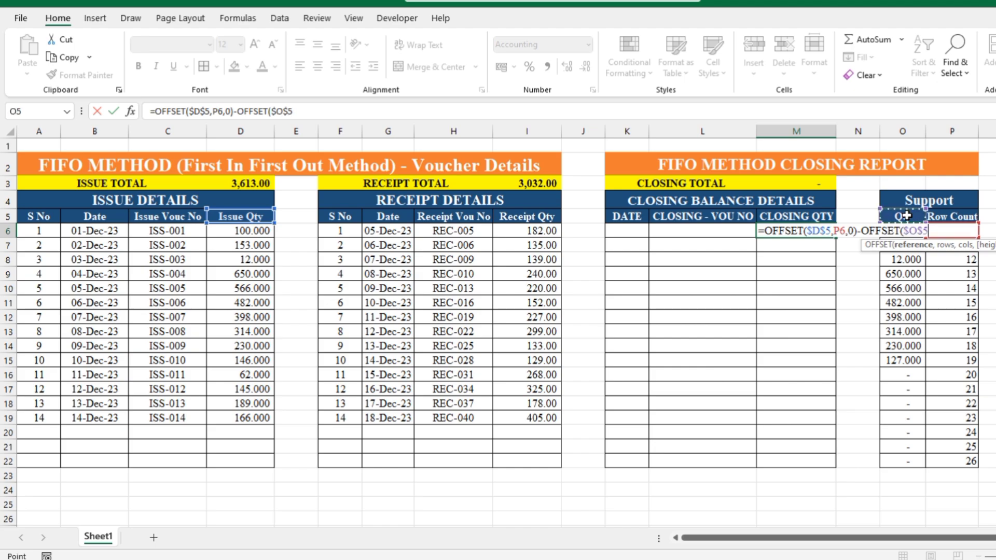
type(",")
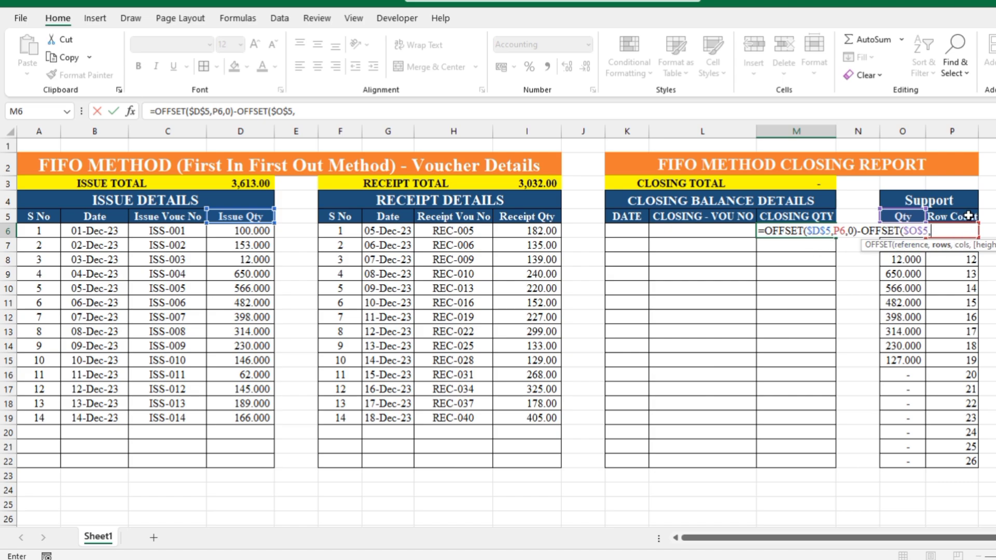
left_click(968, 257)
key("Up")
key("Up")
type(",0")
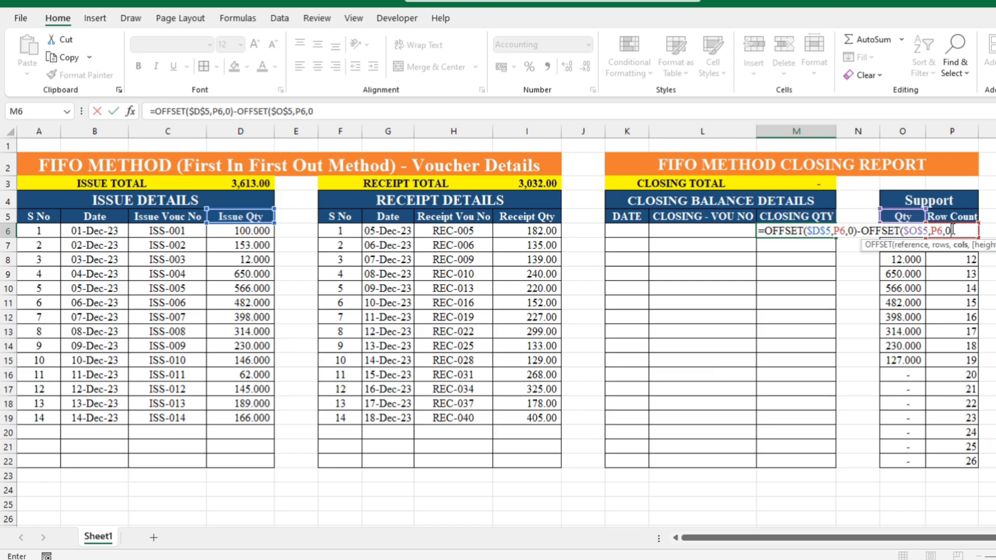
type(")")
key("Tab")
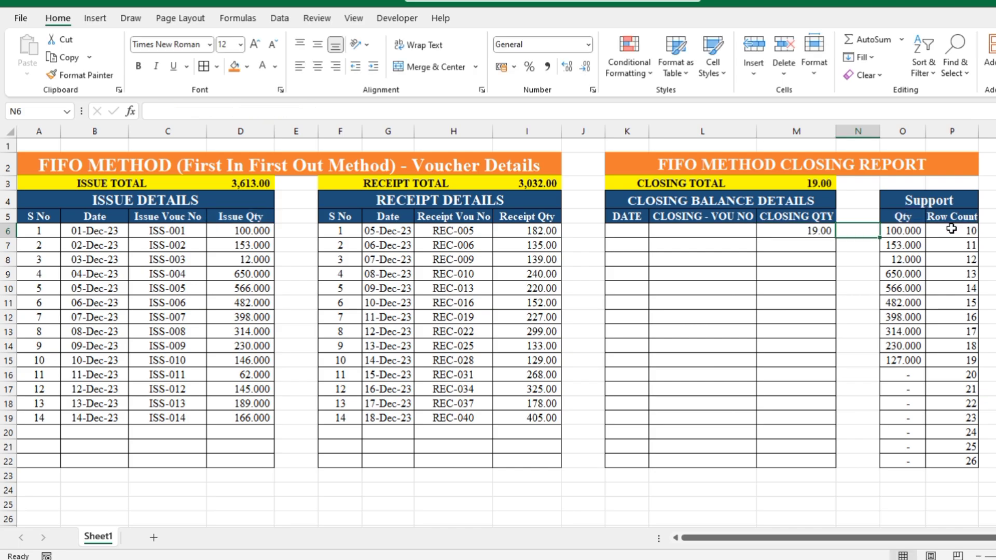
- Wrap the M6 formula in IFERROR with an empty text fallback: =IFERROR(OFFSET($D$5,P6,0)-OFFSET($O$5,P6,0),"")
left_click(818, 232)
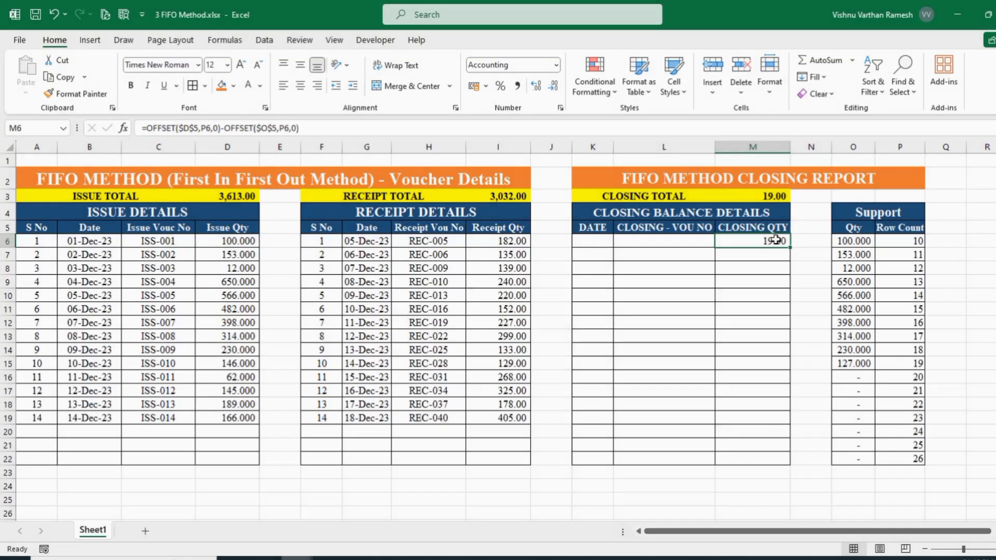
double_click(820, 231)
left_click(724, 241)
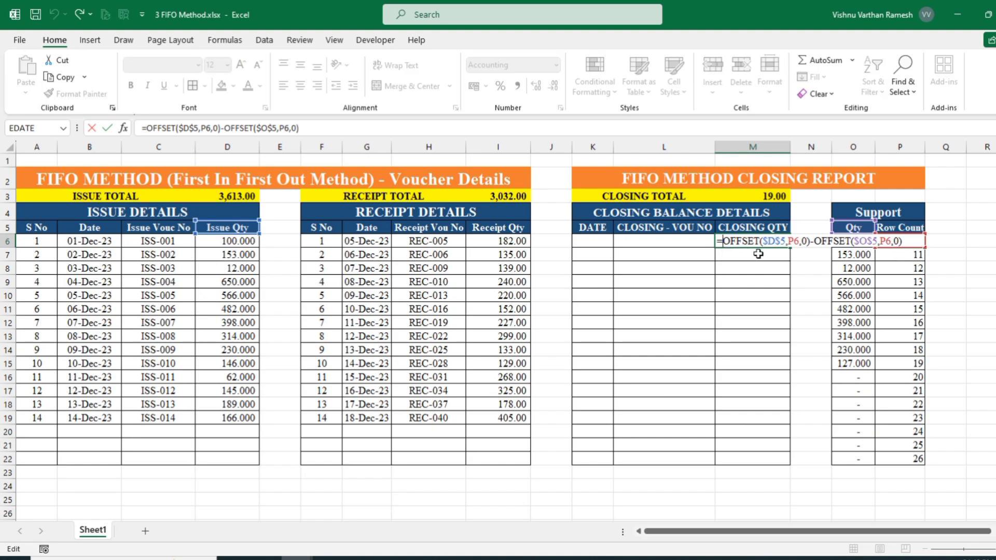
type("IFERROR(")
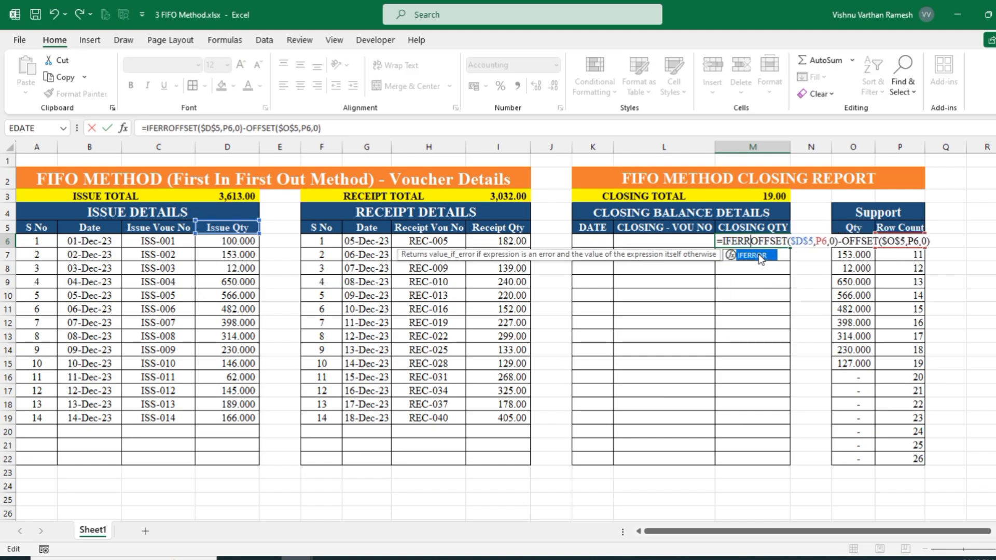
left_click(760, 255)
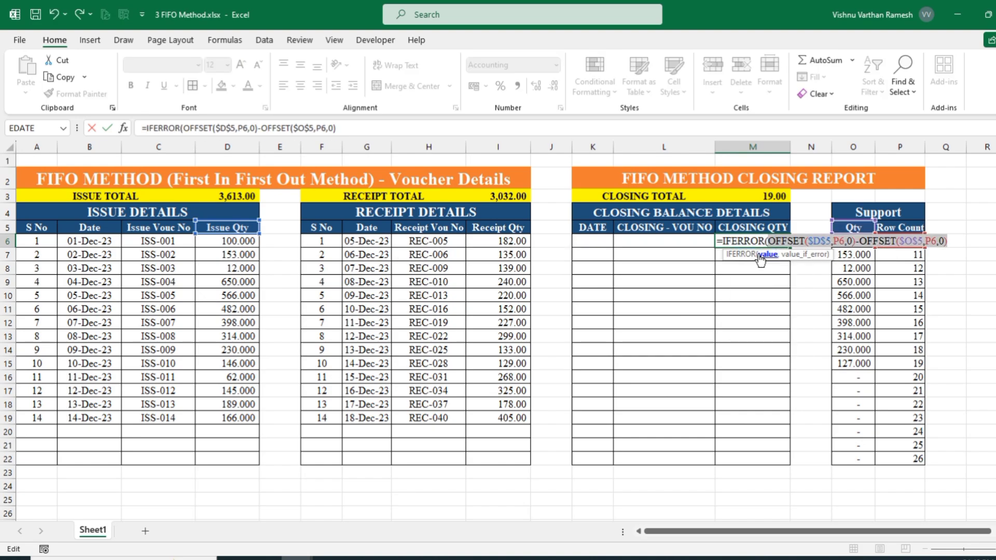
left_click(957, 239)
type(",")
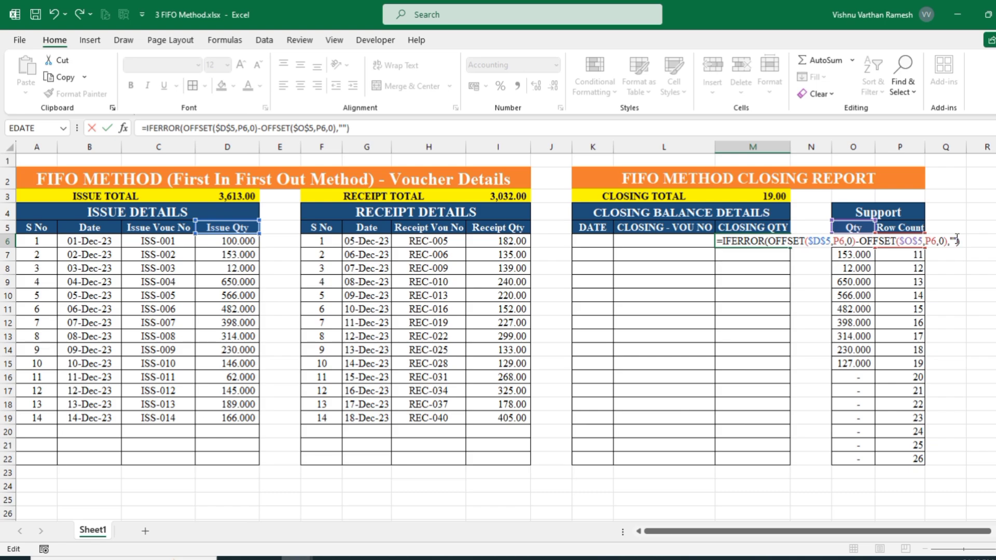
key("Return")
- Fill the M6 formula down the CLOSING QTY column to M22
left_click(770, 239)
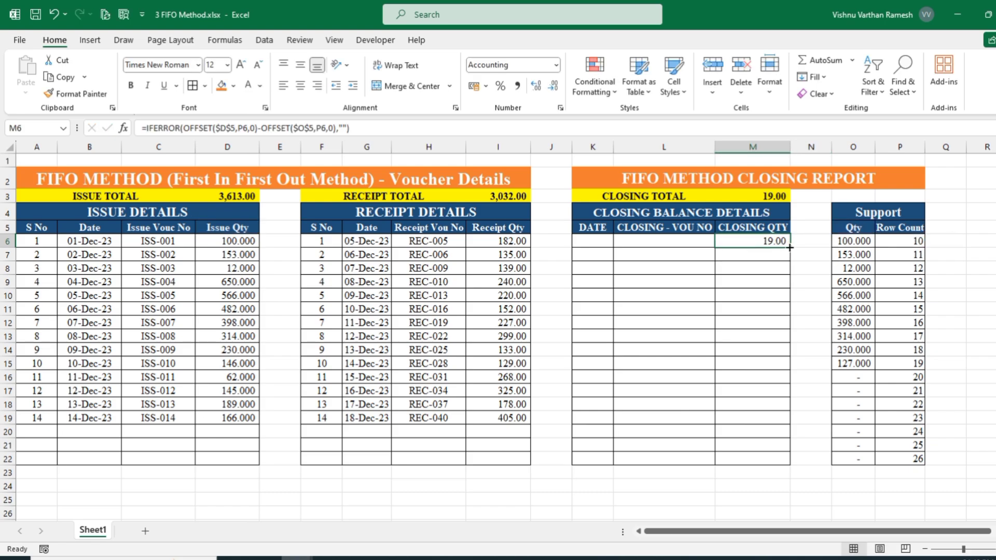
left_click_drag(791, 248, 791, 464)
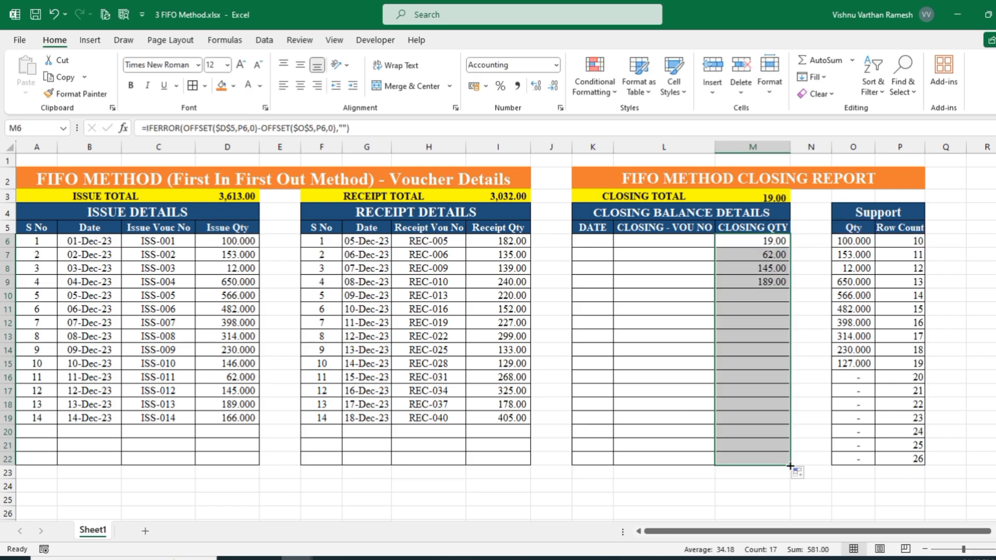
left_click(759, 496)
left_click(763, 244)
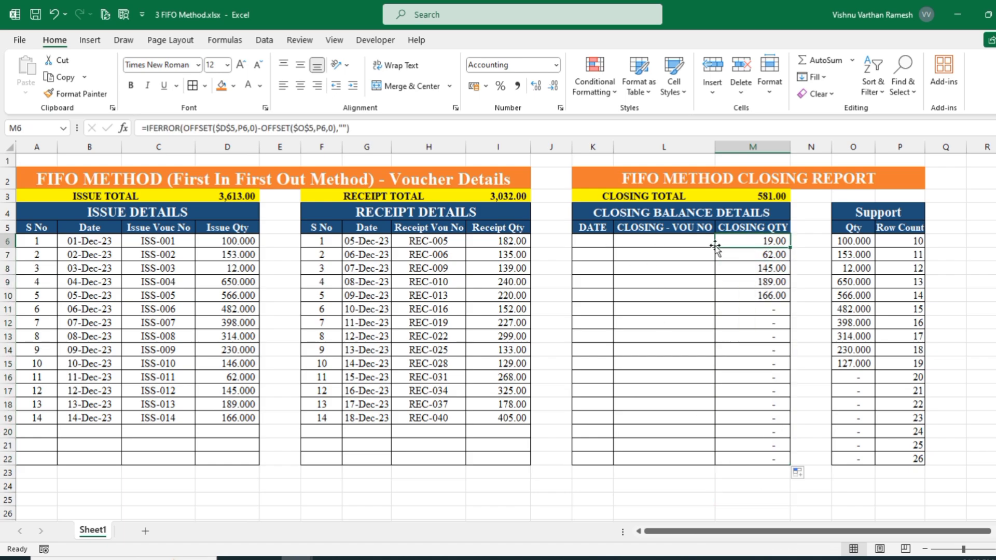
- Enter the formula =IF(M6=0,"",OFFSET($B$5,P6,0)) in the first DATE cell of the closing report, K6
left_click(601, 240)
type("=IF")
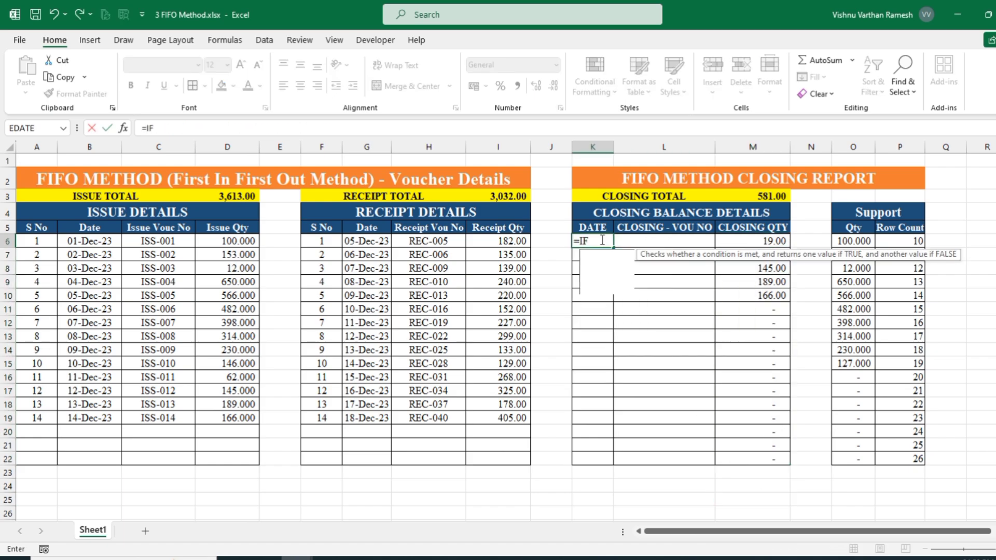
type("(")
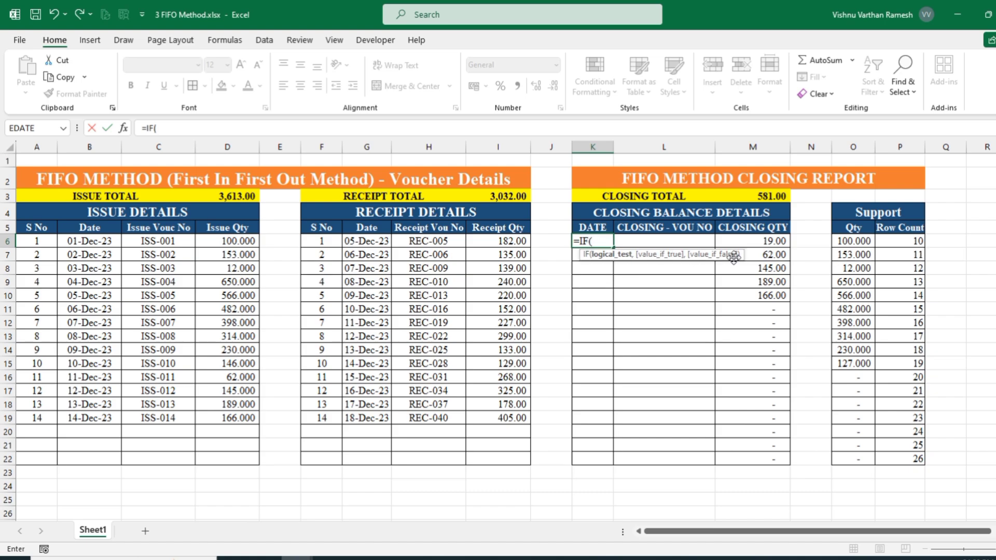
left_click(773, 241)
type("=")
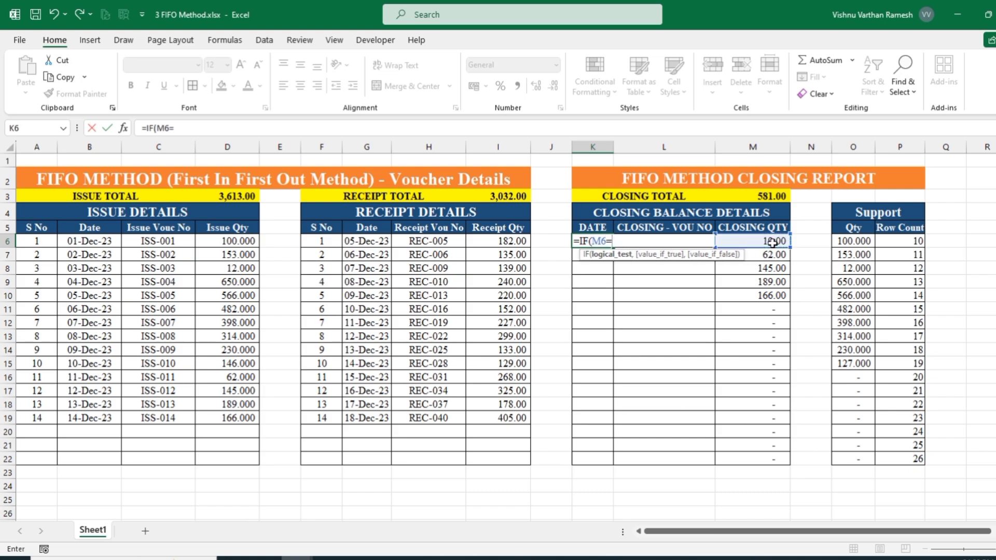
type("0,")
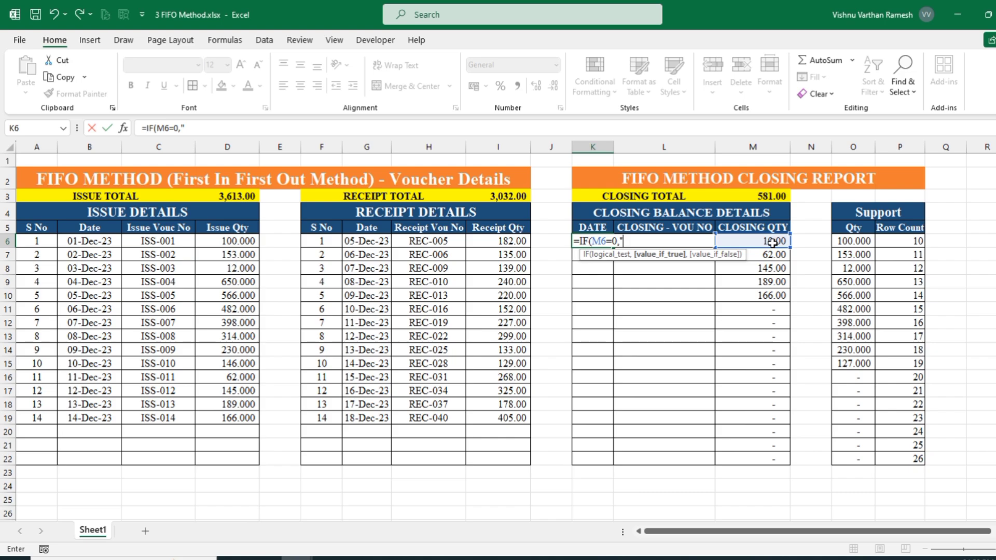
type("\"\",OF")
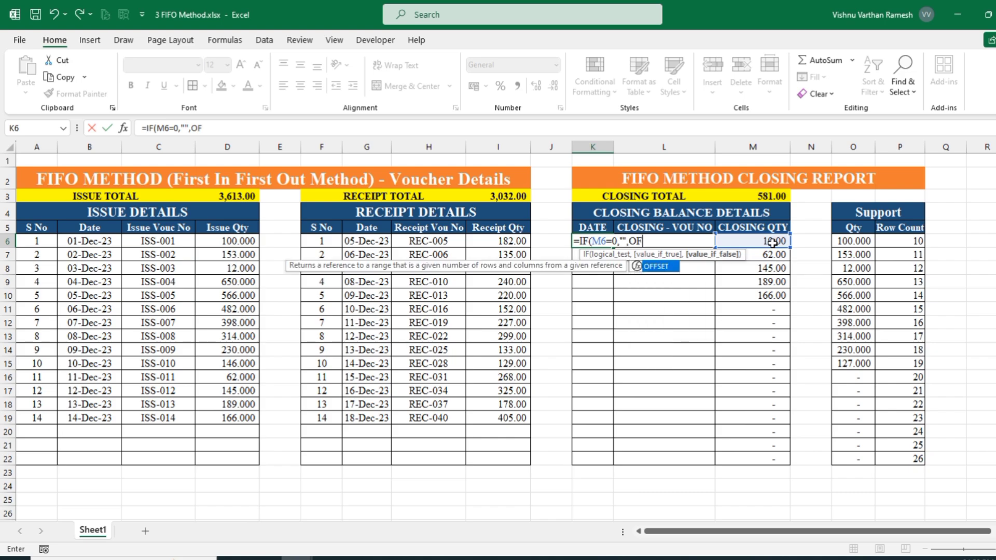
type("F")
key("Tab")
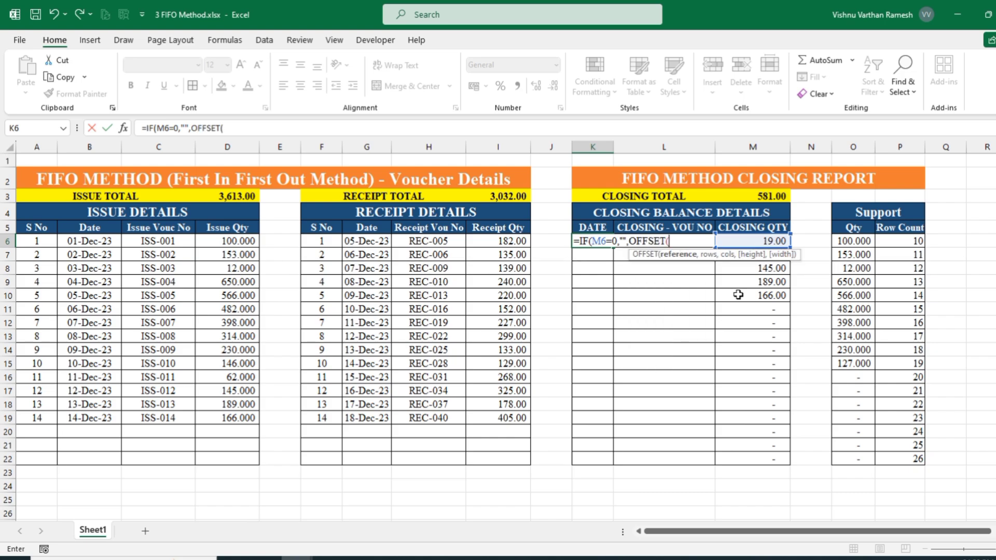
left_click(95, 227)
key("F4")
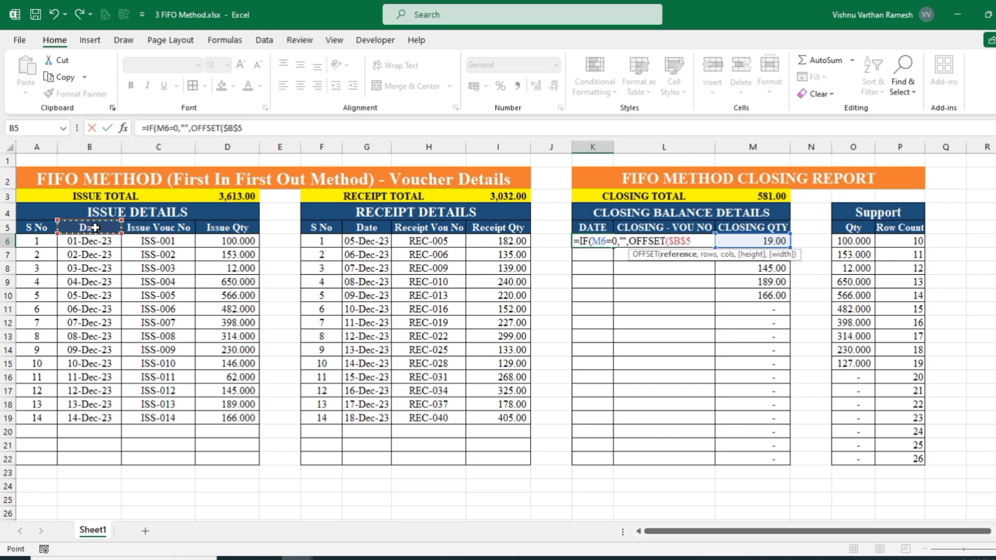
type(",")
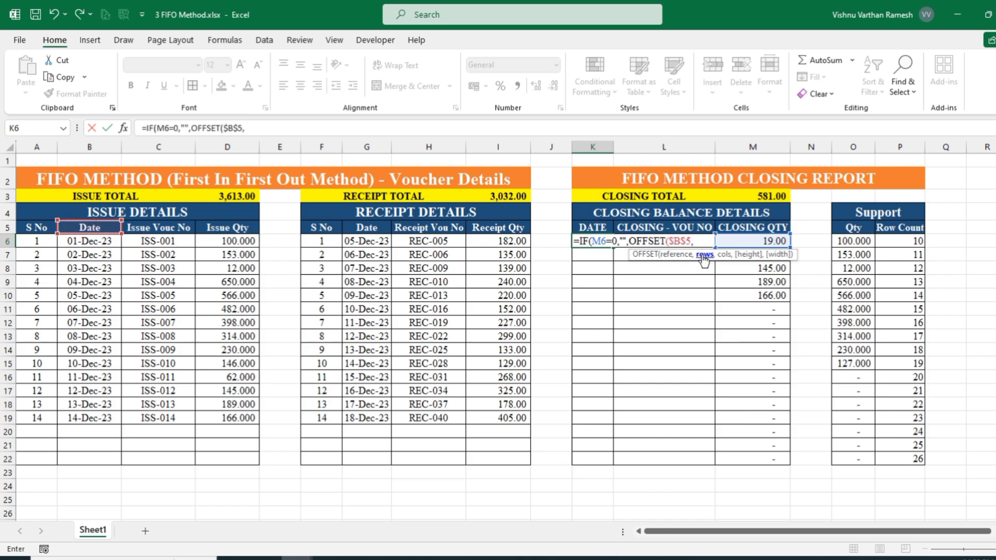
left_click(909, 242)
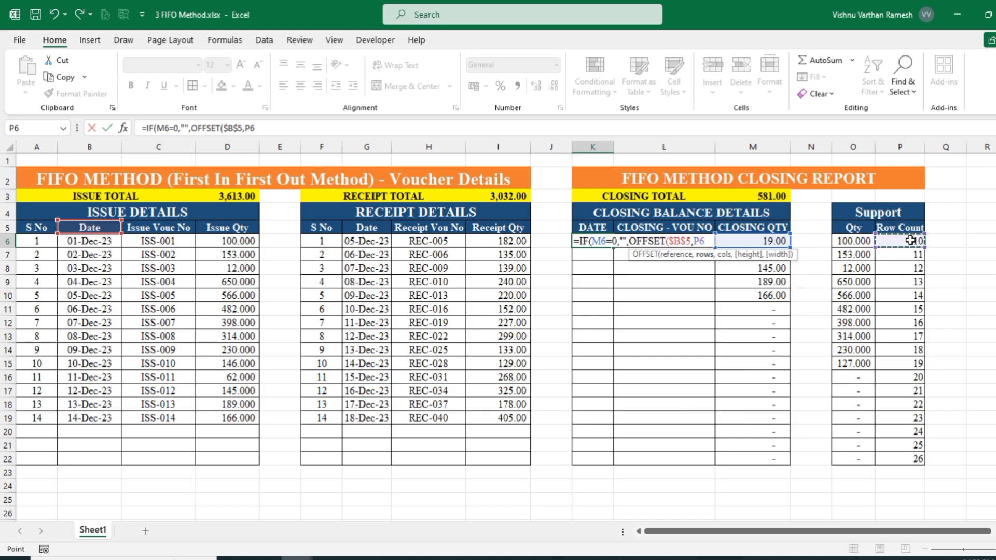
type(",")
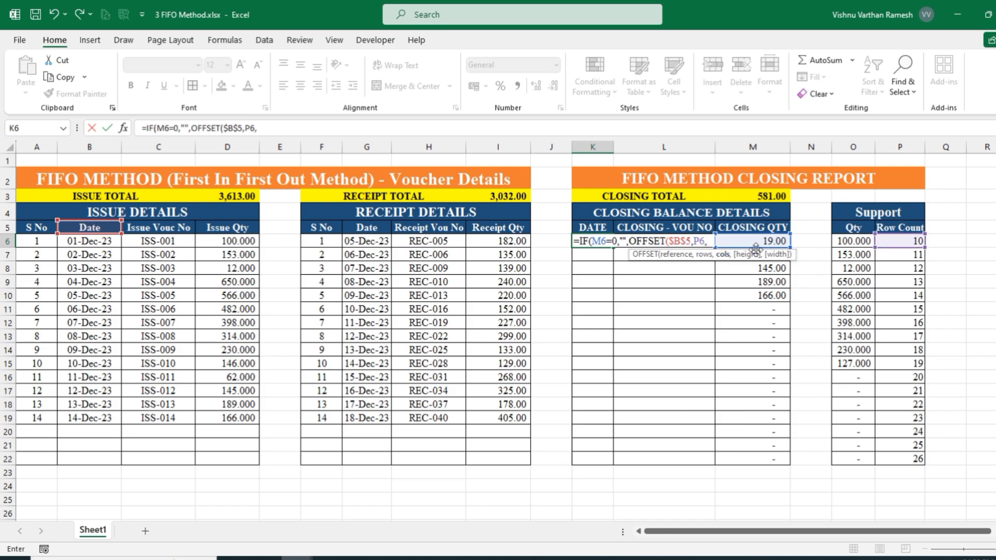
type("0)")
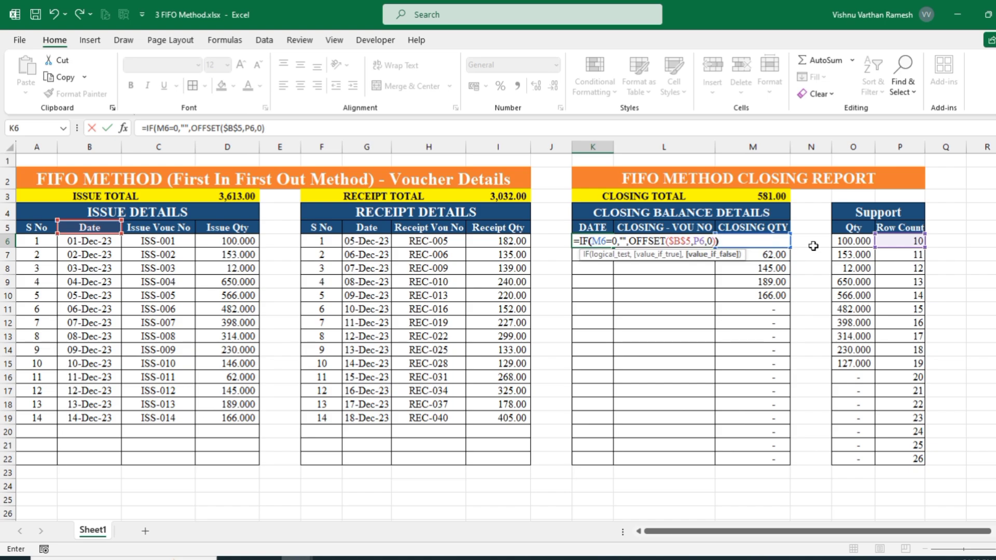
type(")")
key("Tab")
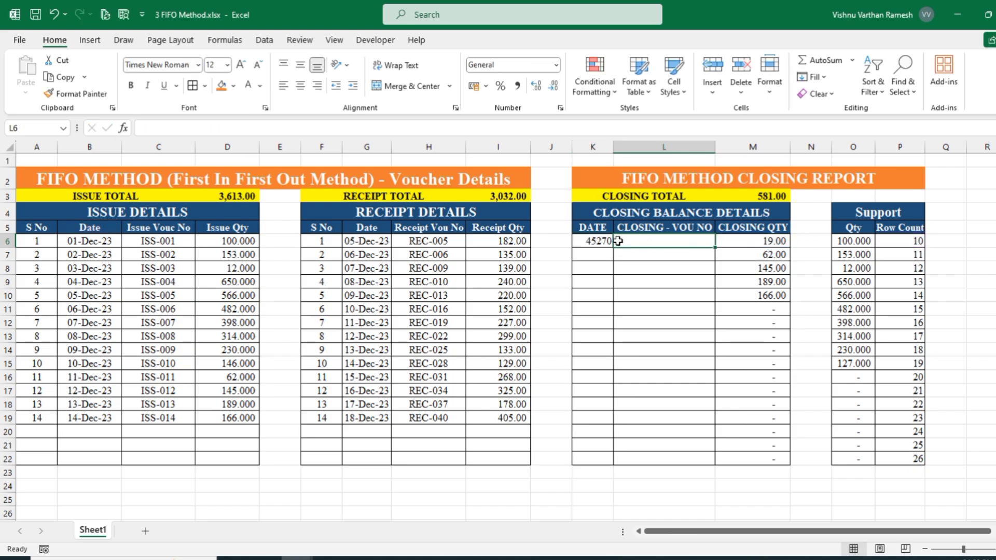
- Format column K as Date with the 14-03-12 type and fill the K6 formula down the DATE column to K22
left_click(602, 147)
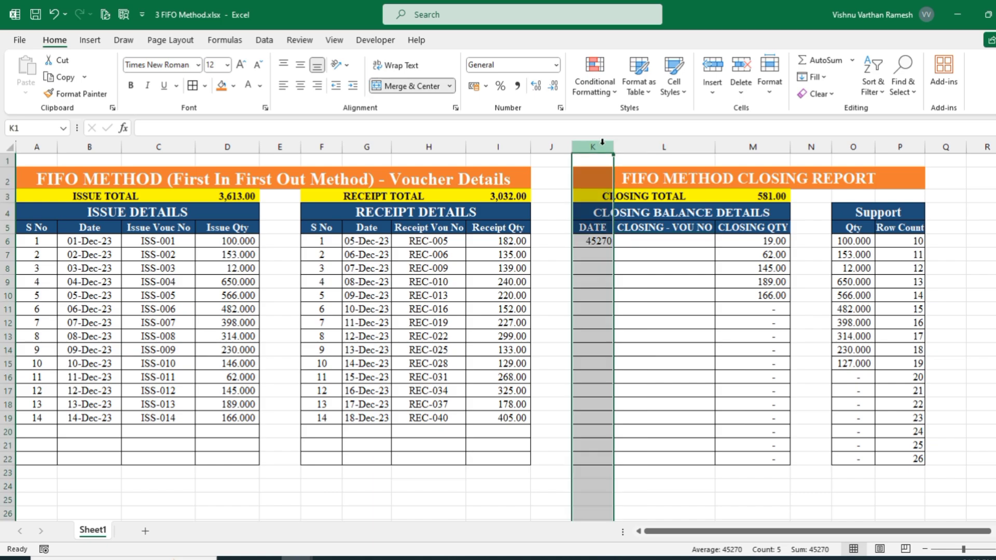
left_click(560, 109)
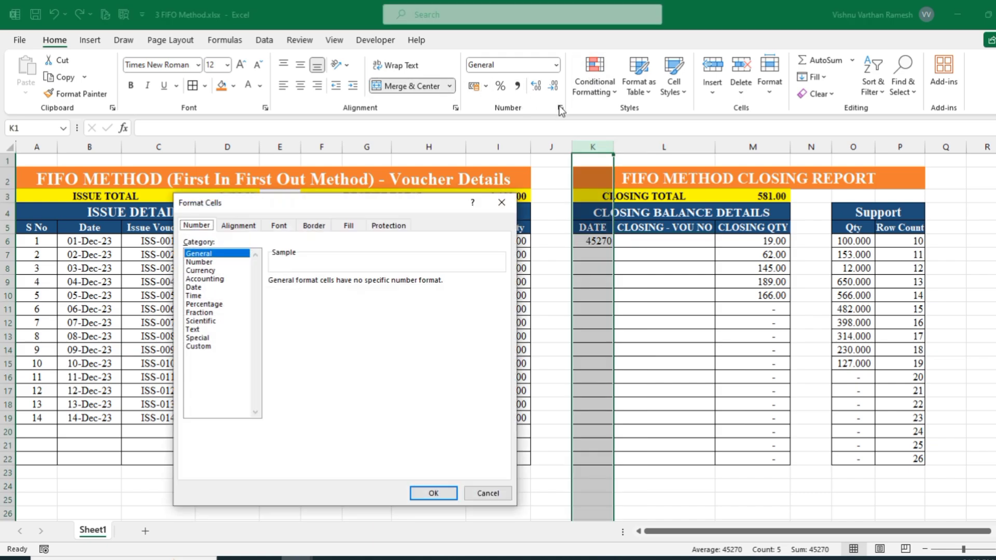
left_click(207, 287)
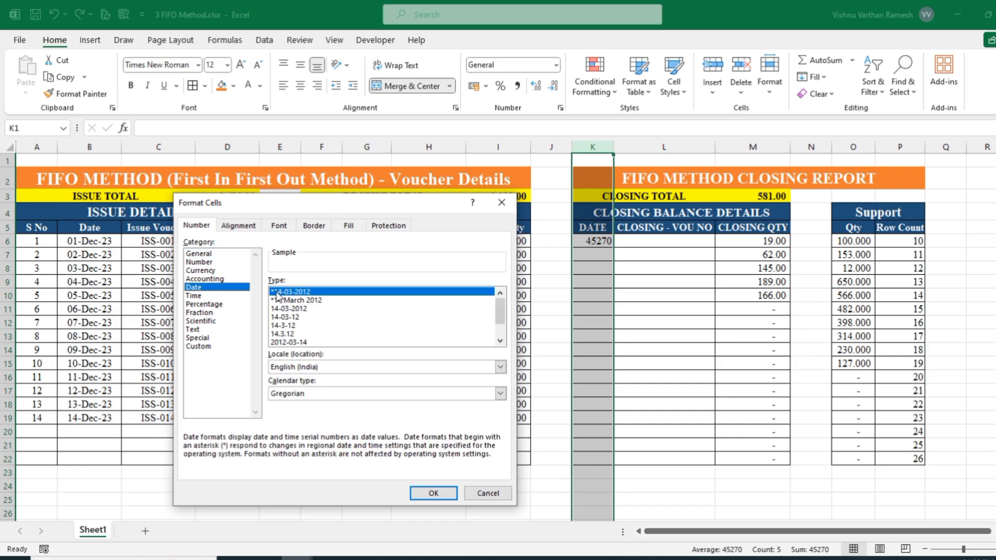
left_click(292, 317)
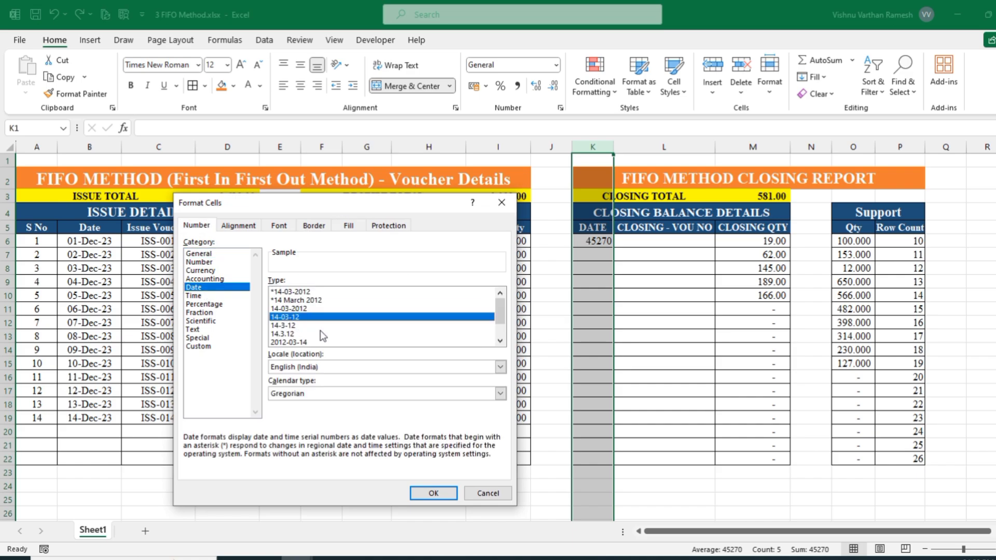
left_click(433, 494)
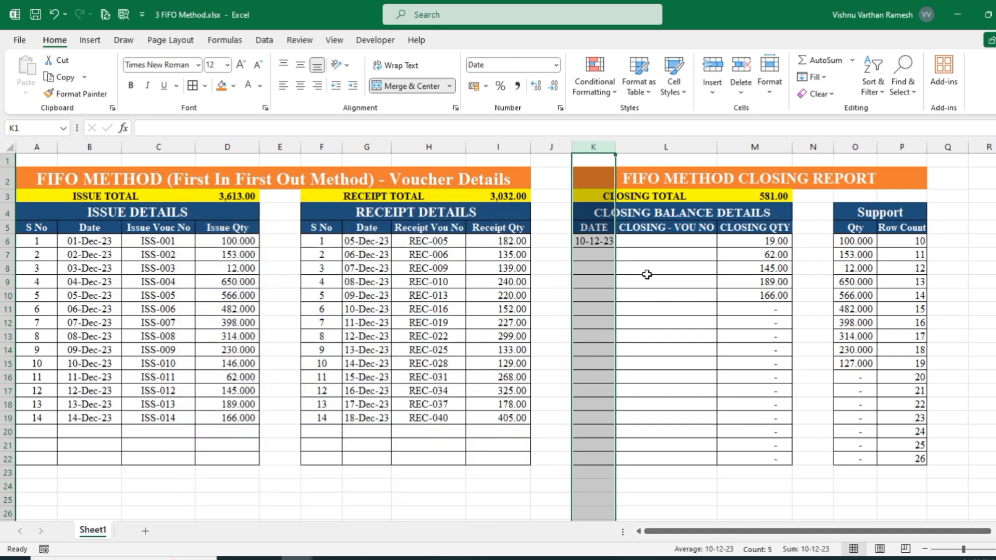
left_click(594, 241)
left_click_drag(615, 248, 617, 462)
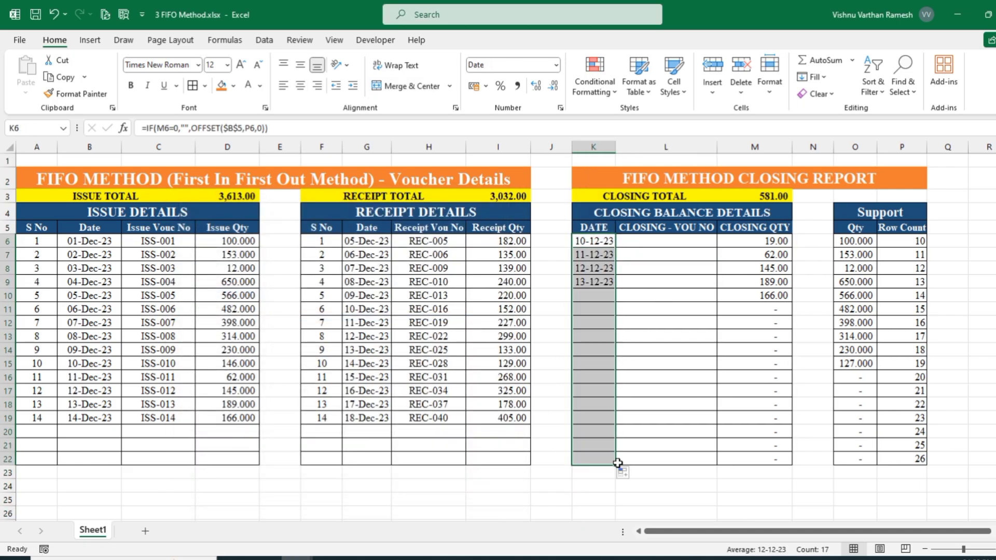
- Enter the formula =IF(M6=0,"",OFFSET($C$5,P6,0)) in the first CLOSING - VOU NO cell, L6
left_click(673, 242)
type("=IF(")
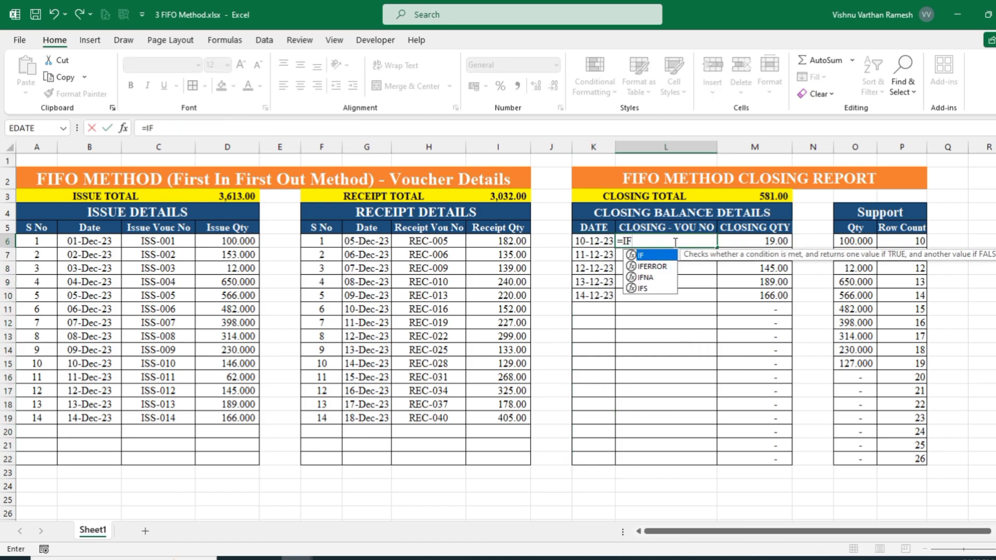
left_click(776, 241)
type("=0")
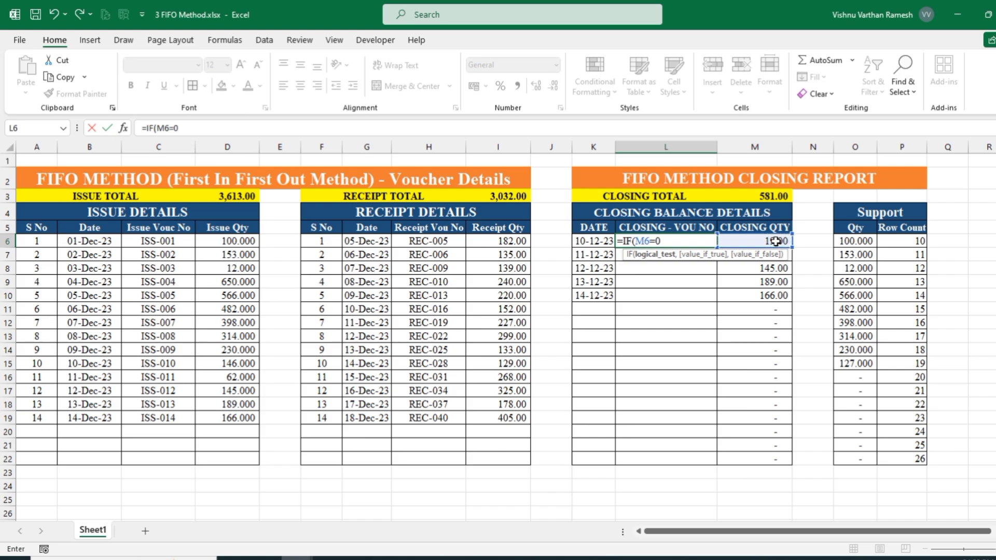
type(",")
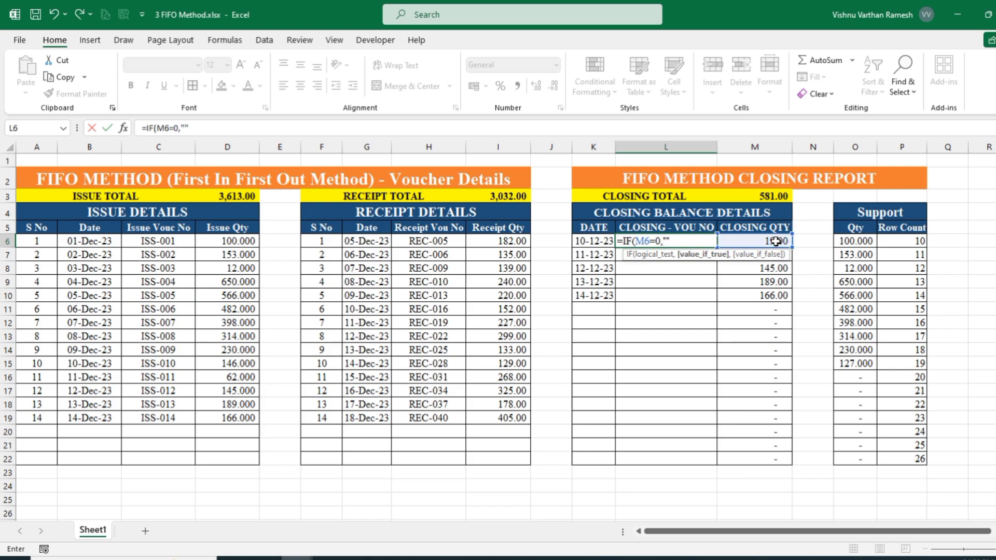
type("\"\",")
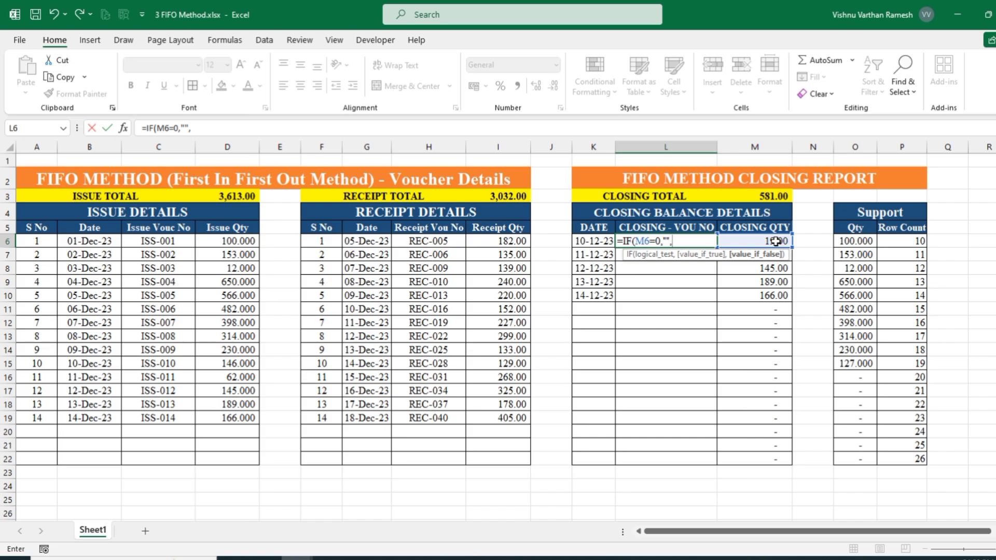
type("OFF")
key("Tab")
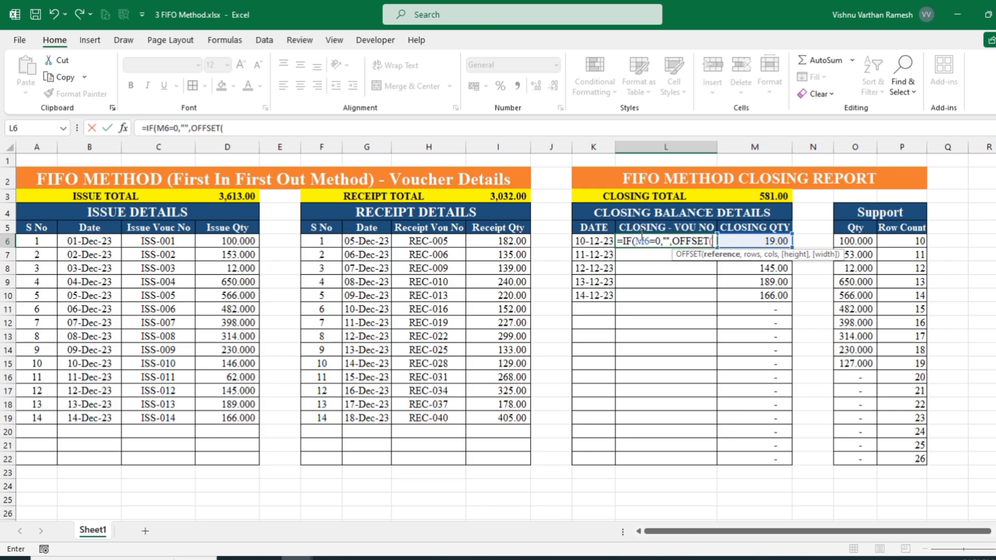
left_click(178, 227)
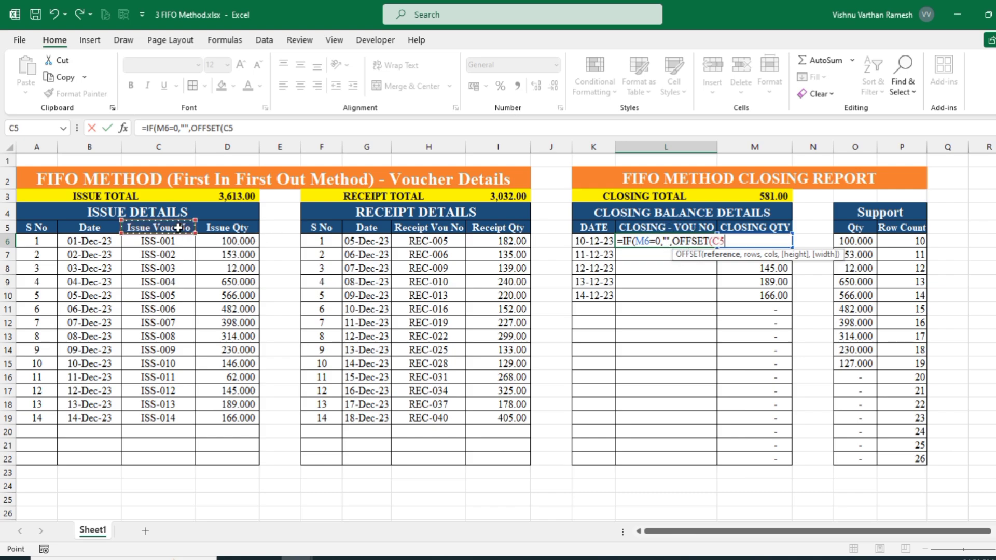
key("F4")
type(",")
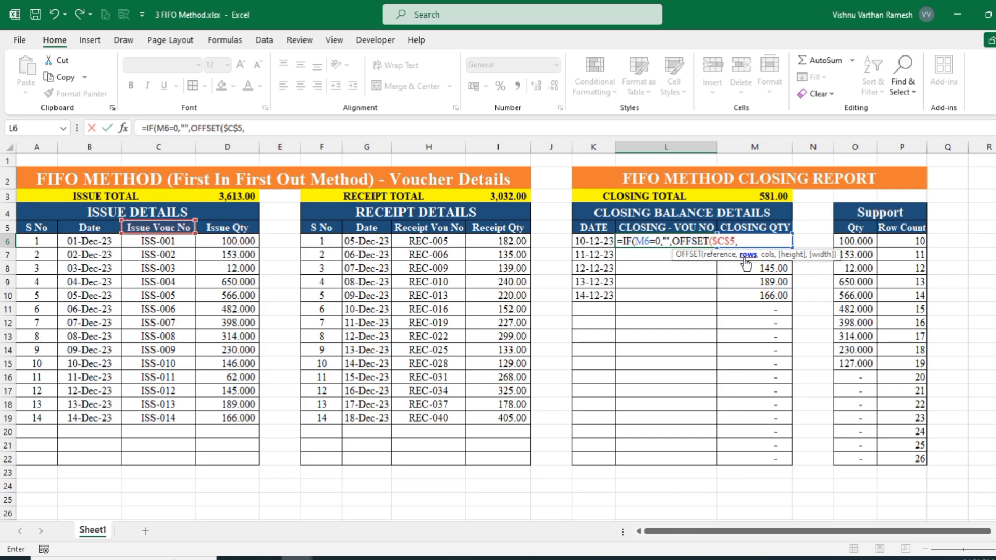
left_click(912, 244)
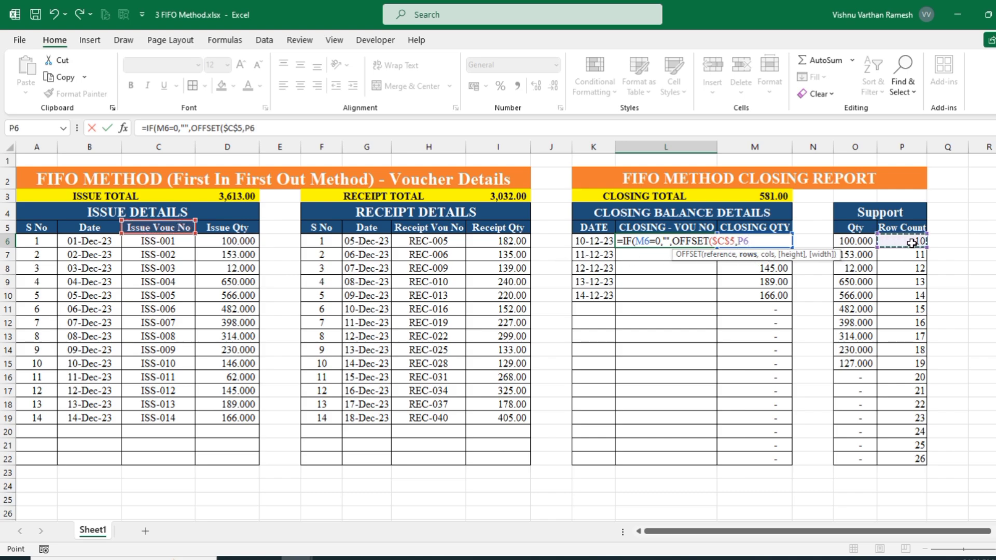
type(",0")
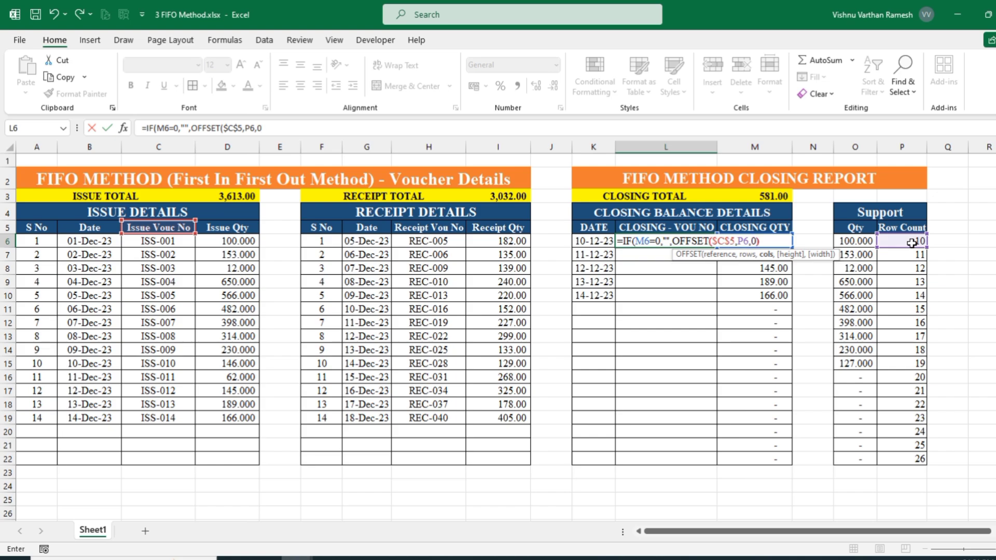
type(")")
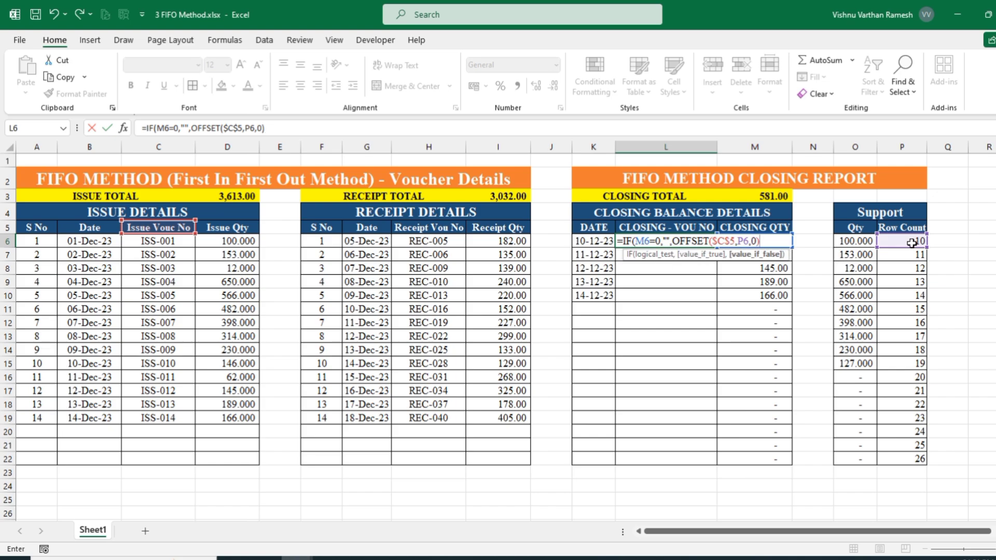
type(")")
key("Tab")
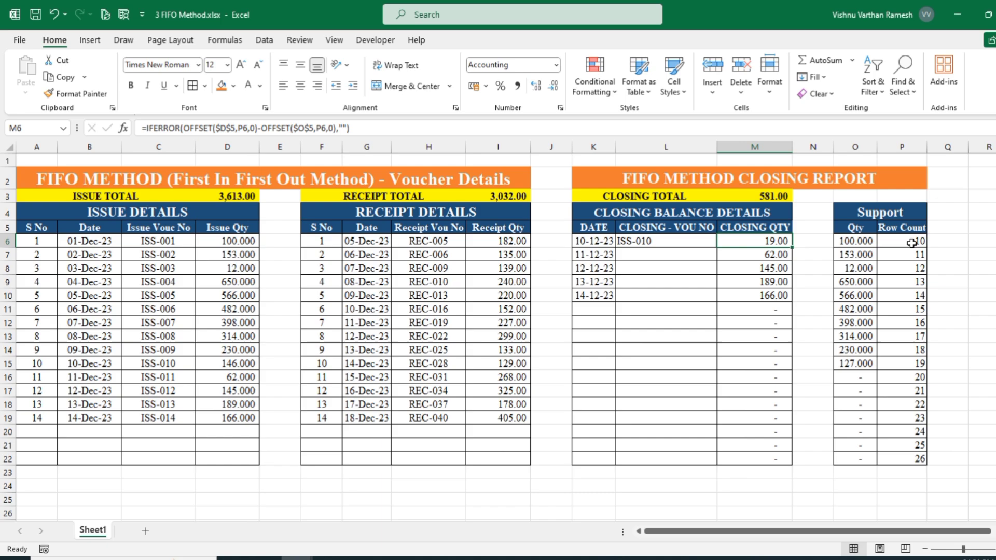
- Fill the L6 formula down the CLOSING - VOU NO column to L22
left_click(713, 245)
left_click_drag(717, 248, 724, 465)
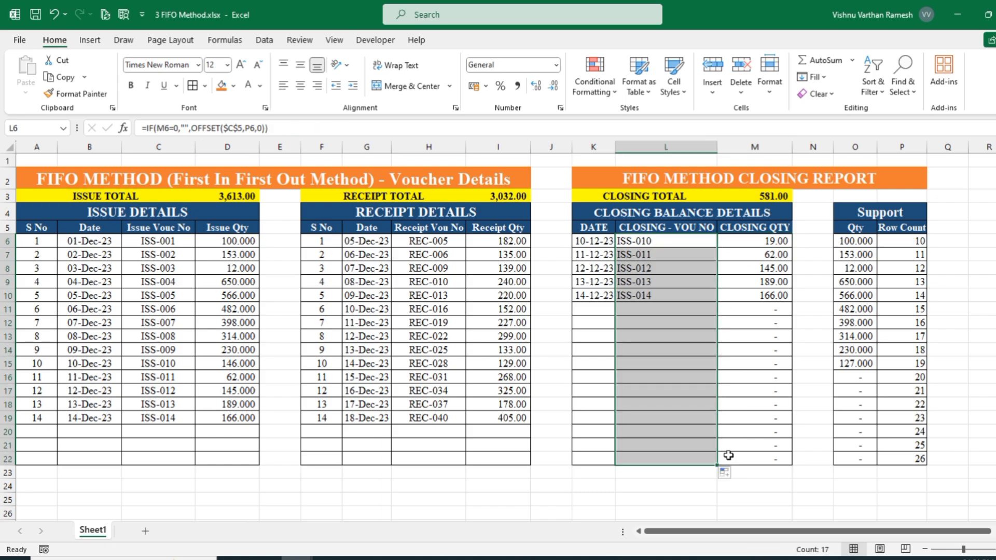
left_click(743, 510)
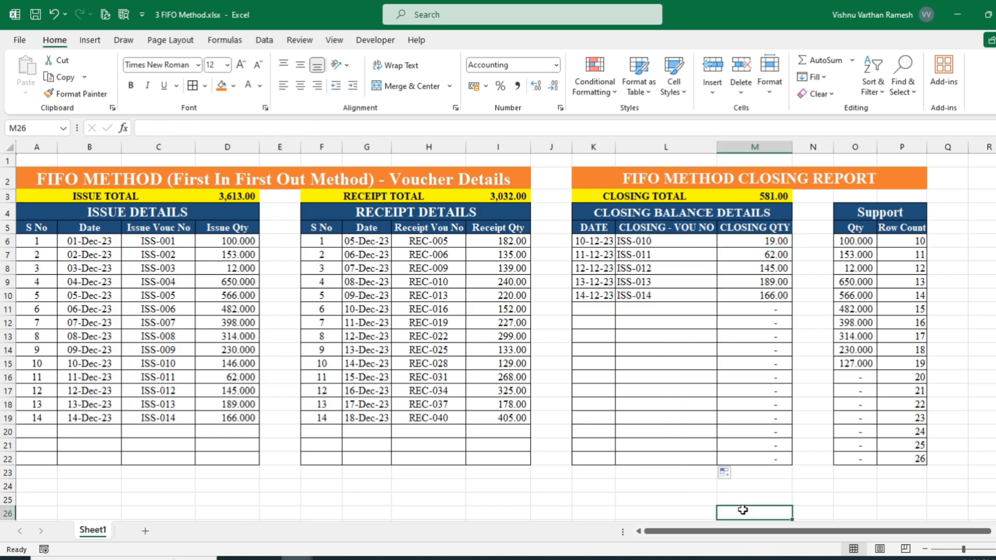
- Center the contents of the closing report's DATE and CLOSING - VOU NO columns, K and L, horizontally
left_click_drag(594, 147, 654, 148)
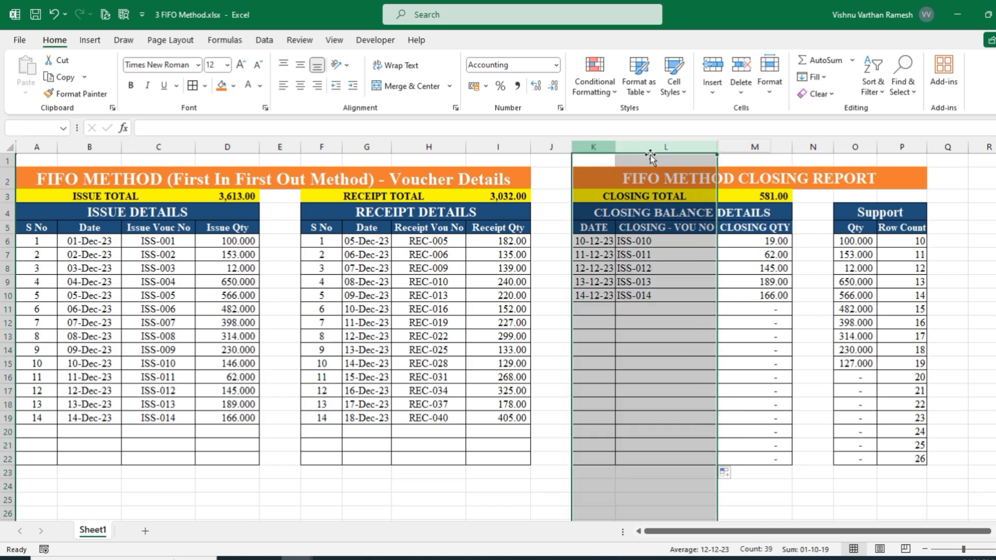
left_click(301, 86)
left_click(670, 254)
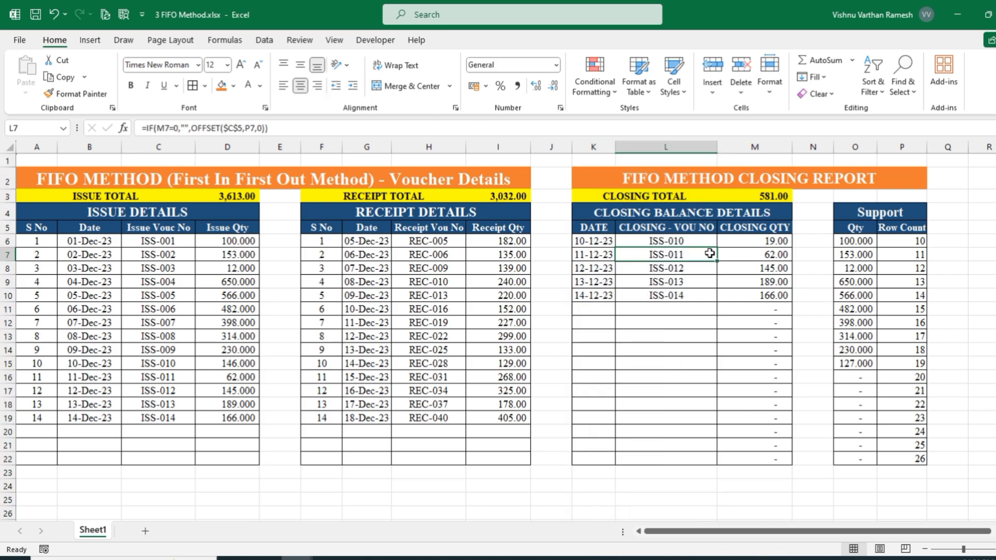
left_click(755, 146)
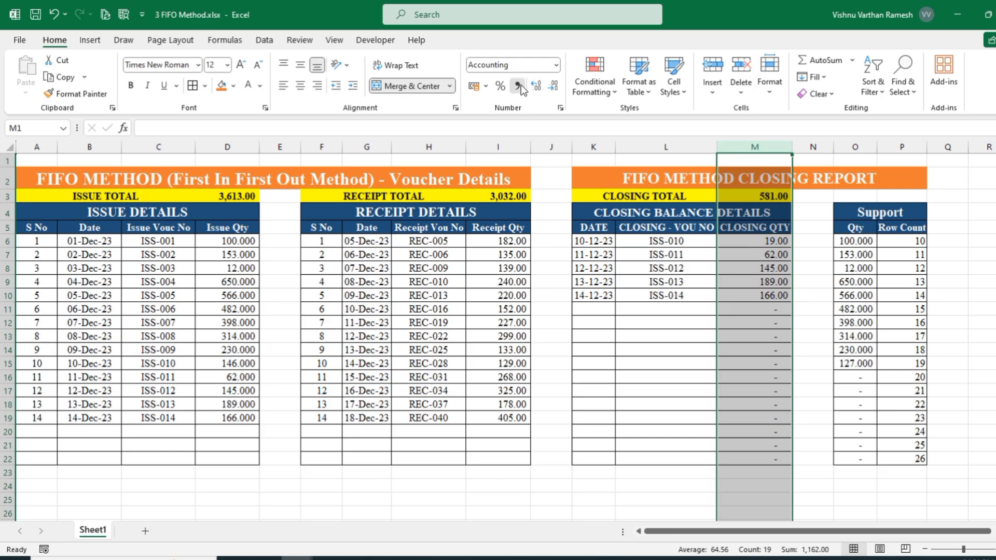
left_click(662, 340)
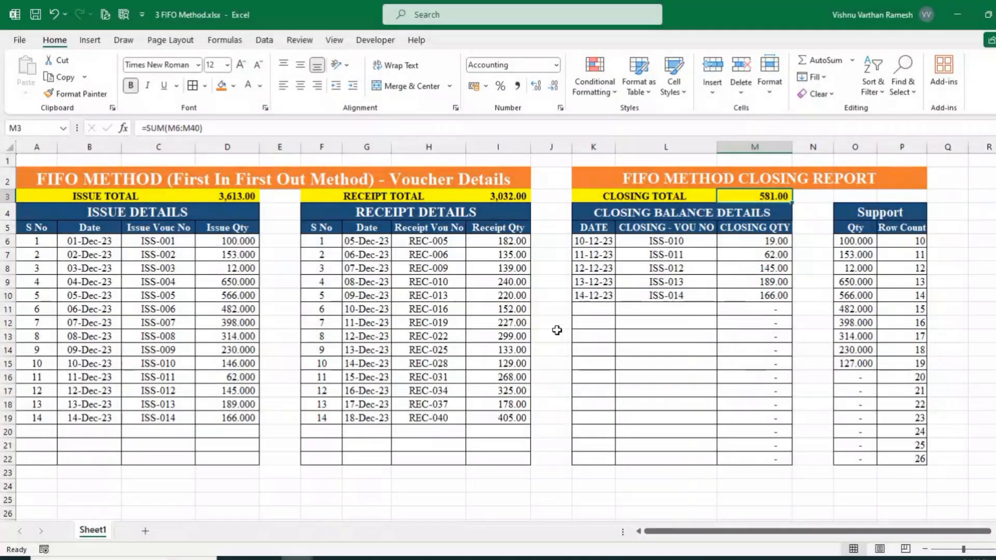
- Examine the closing report's quantities in column M, the closing total and the voucher numbers in column L
left_click_drag(772, 242, 773, 295)
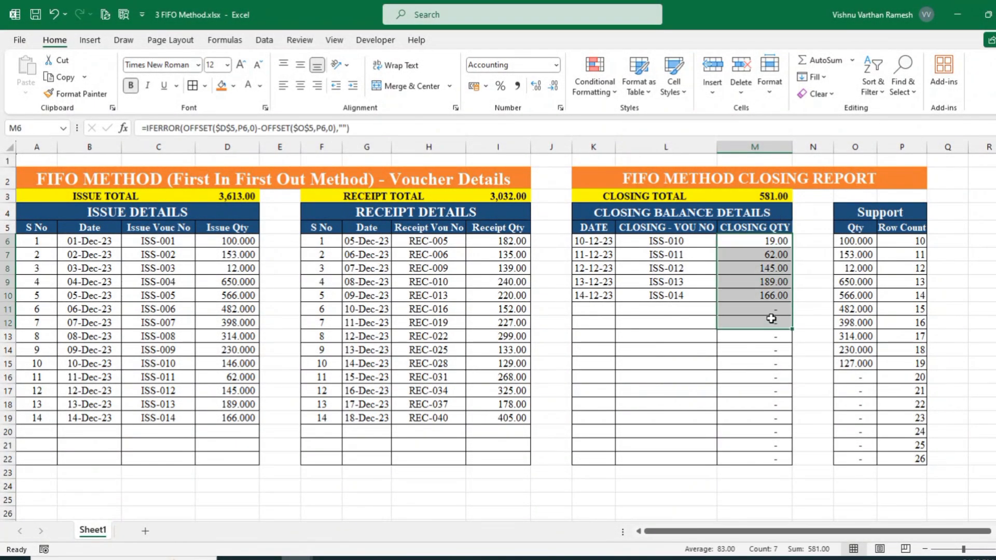
left_click(776, 196)
left_click_drag(622, 240, 669, 311)
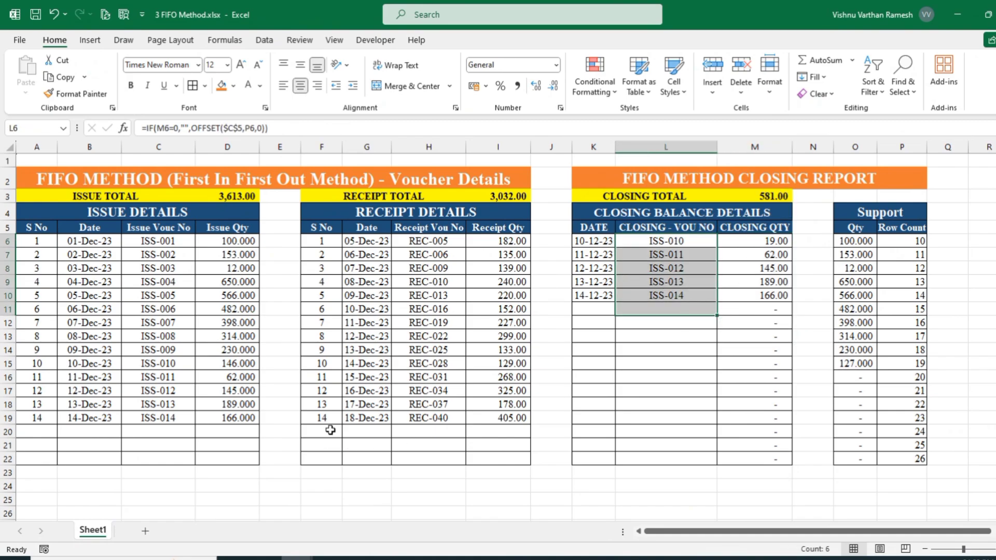
- Add a receipt entry in row 20 with S No 15, date 19-Dec-23, voucher REC-041 and quantity 125
left_click(330, 431)
type("15")
key("Tab")
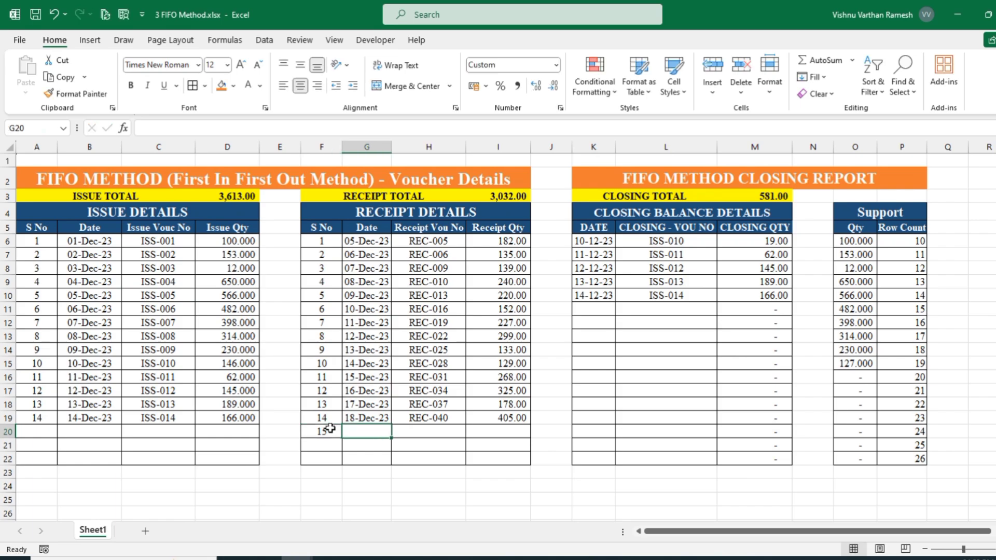
type("19-Dec-23")
key("Tab")
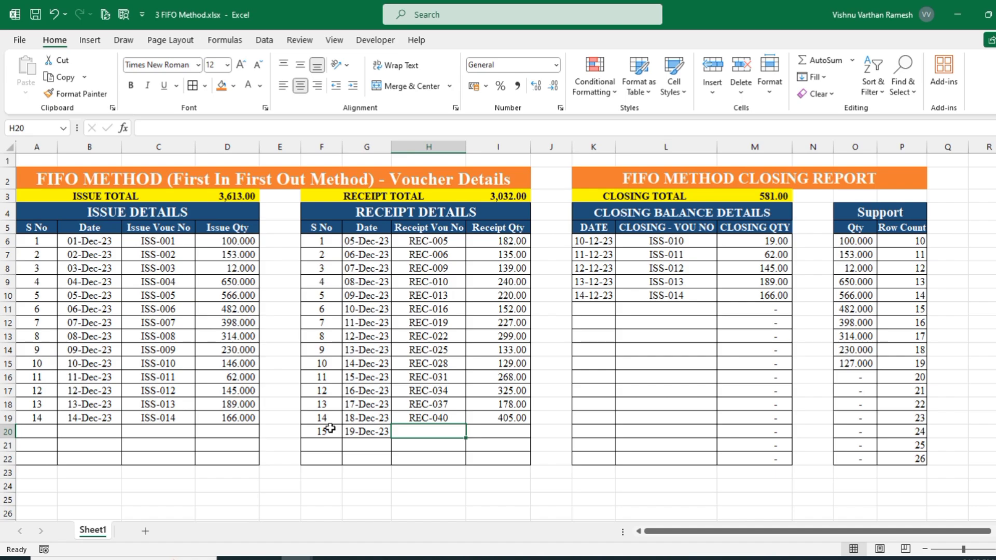
key("ctrl+apostrophe")
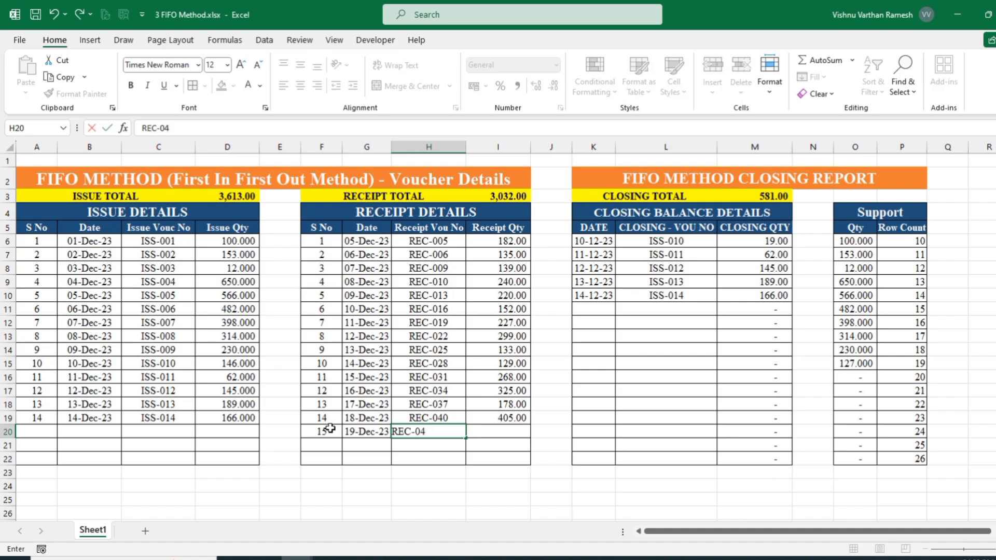
type("1")
key("Tab")
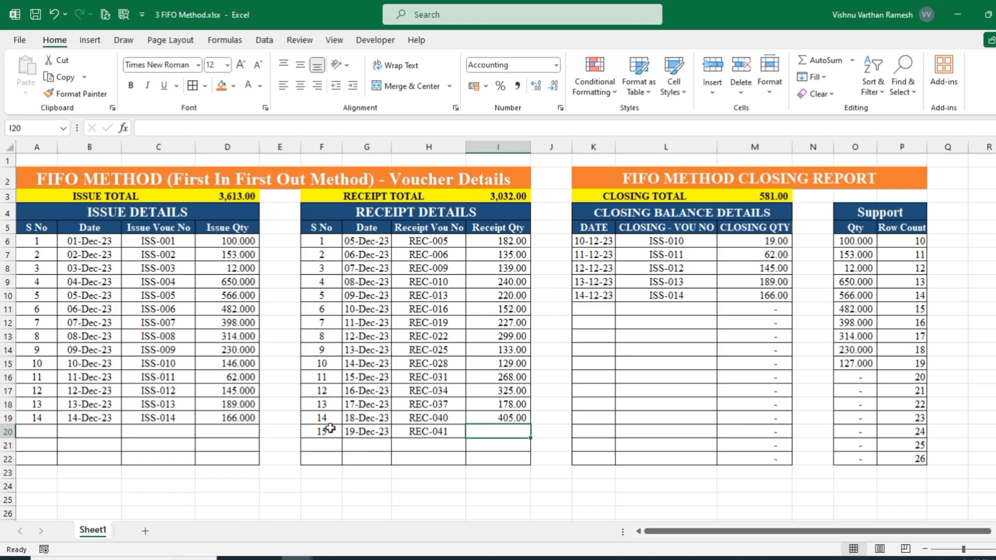
type("125")
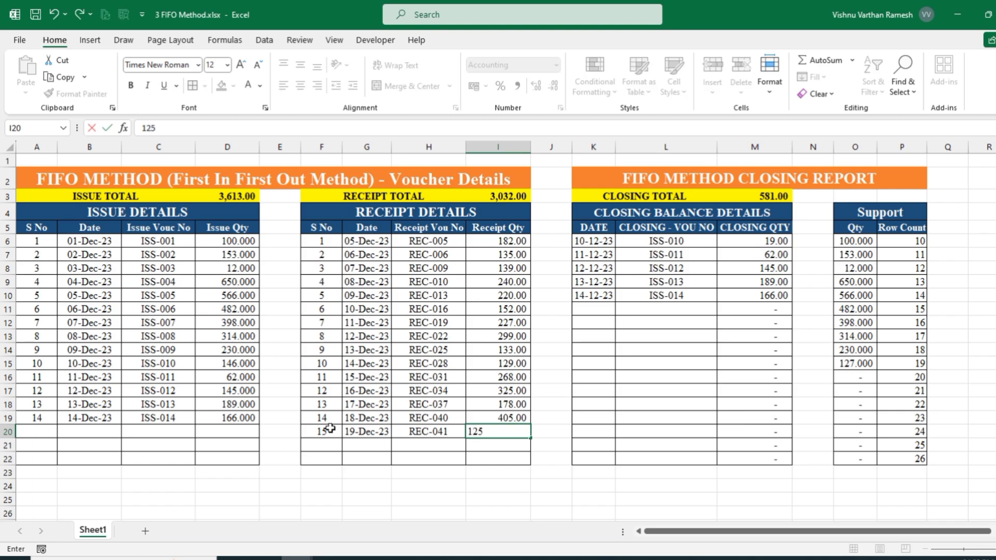
key("Tab")
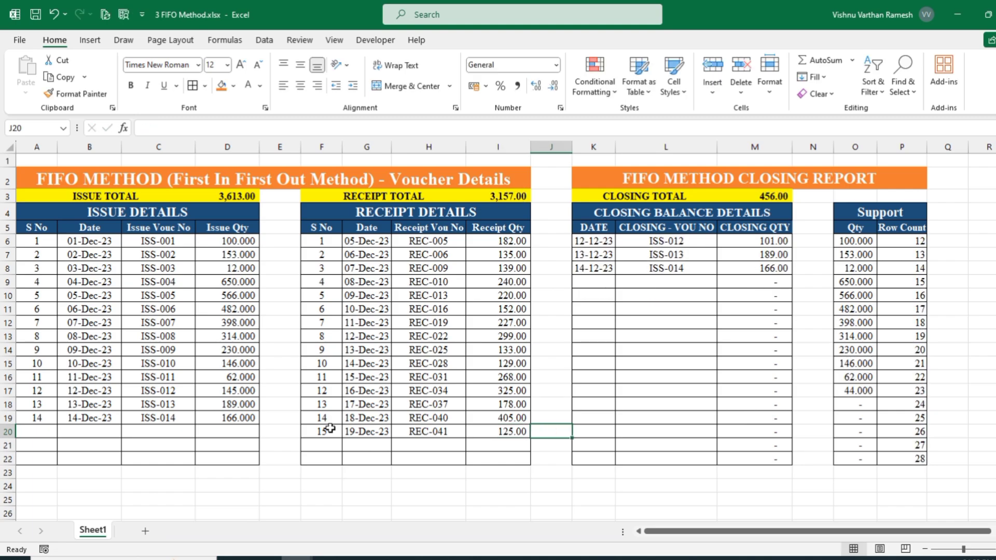
- Compare the closing report's remaining rows with the issue details for vouchers ISS-012 to ISS-014
left_click_drag(596, 242, 732, 265)
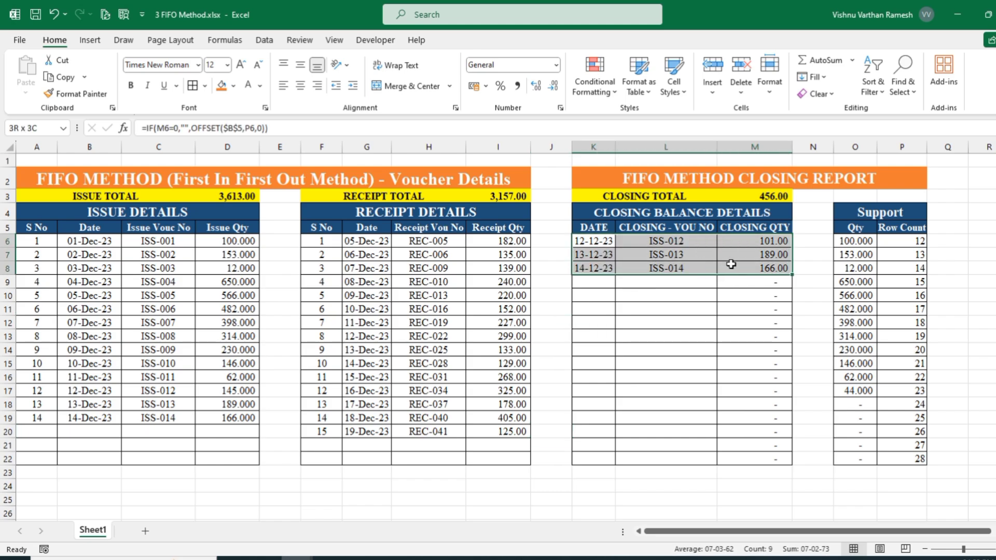
left_click_drag(609, 240, 746, 240)
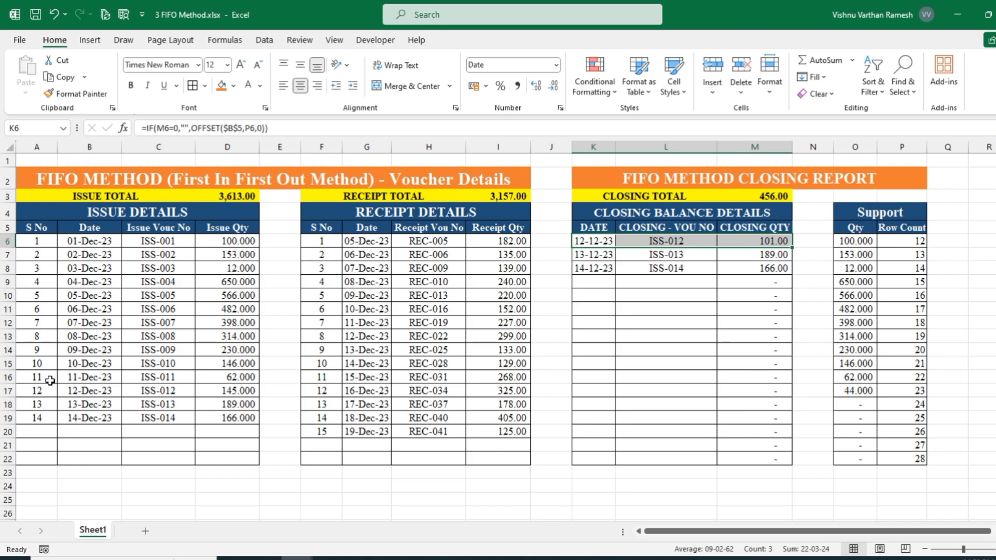
left_click_drag(45, 389, 223, 389)
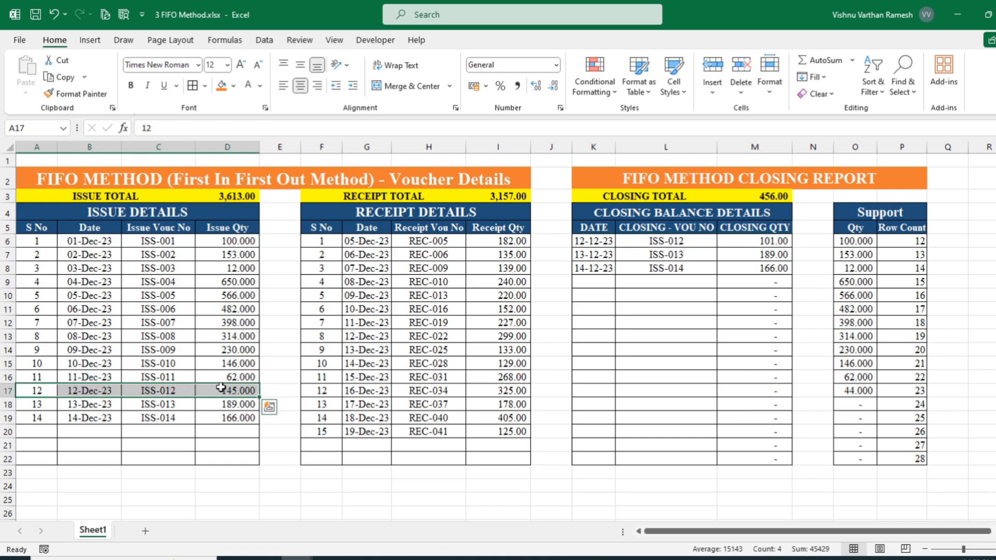
left_click(234, 389)
left_click_drag(766, 256, 747, 277)
left_click_drag(239, 404, 241, 418)
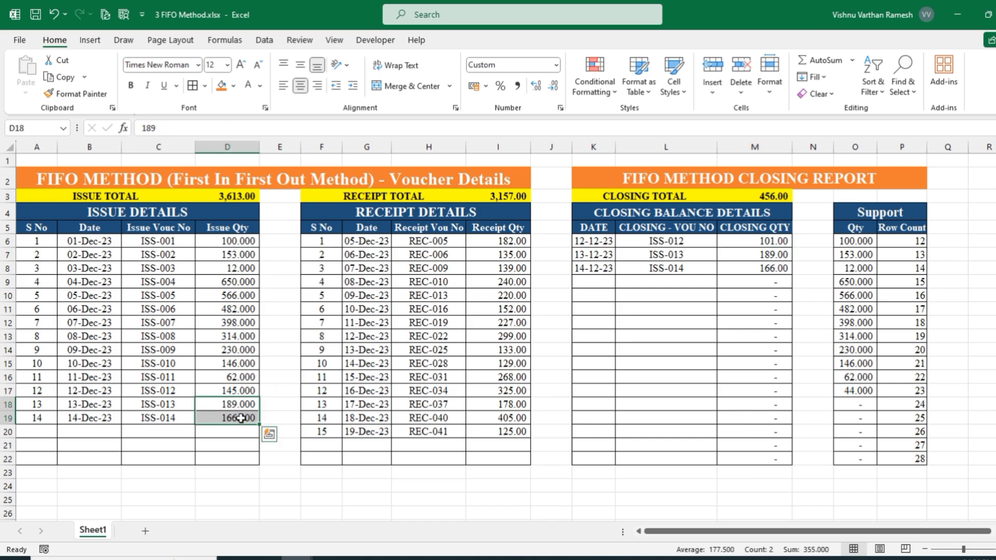
- Add an issue entry in row 20 with S No 15, date 16-Dec-23, voucher ISS-015 and quantity 256
left_click(42, 430)
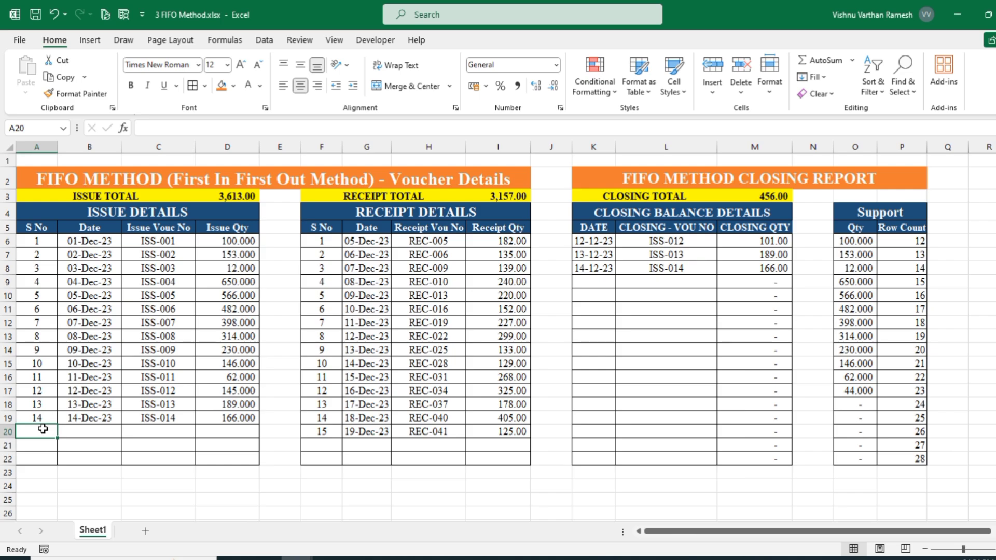
type("15")
key("Tab")
key("Left")
type("15")
key("Tab")
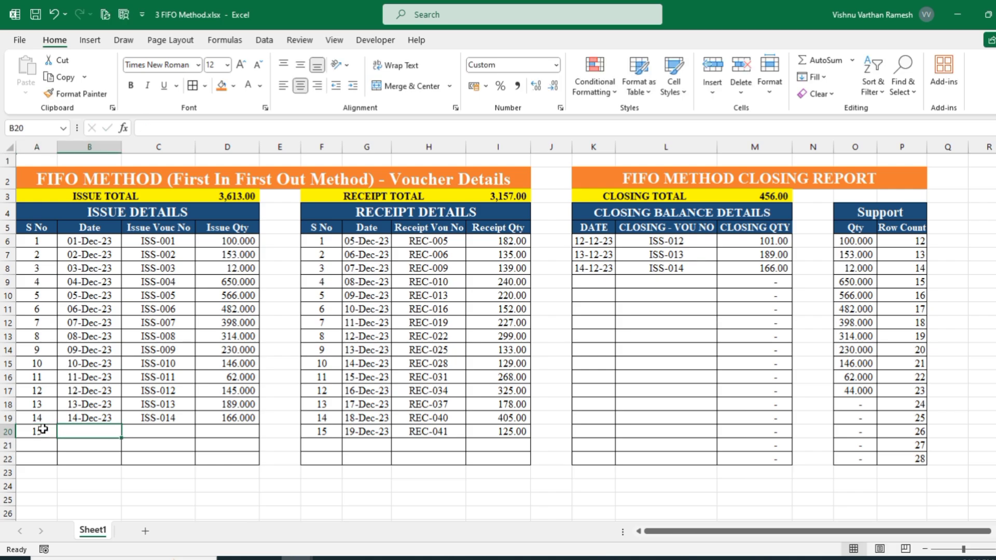
type("16-12")
key("Tab")
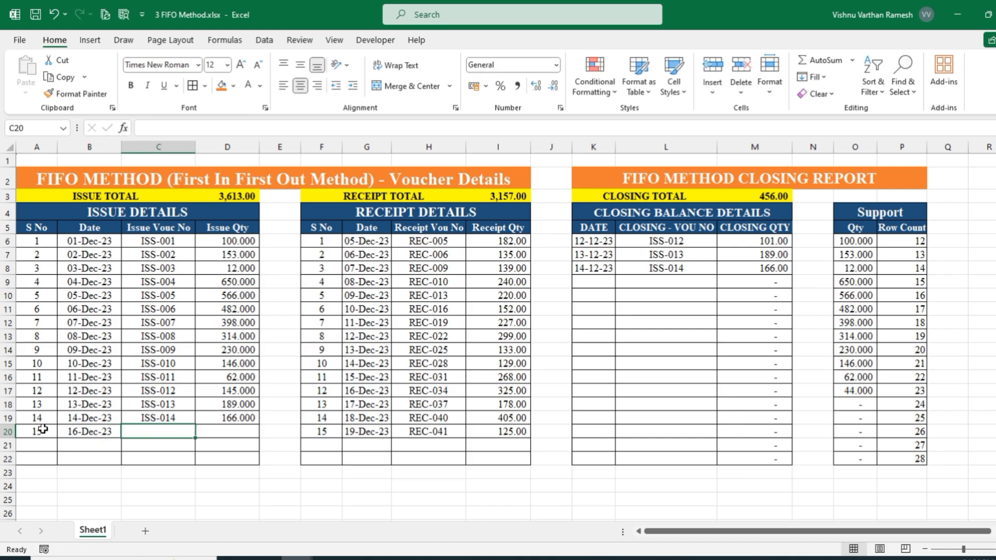
type("ISS-015")
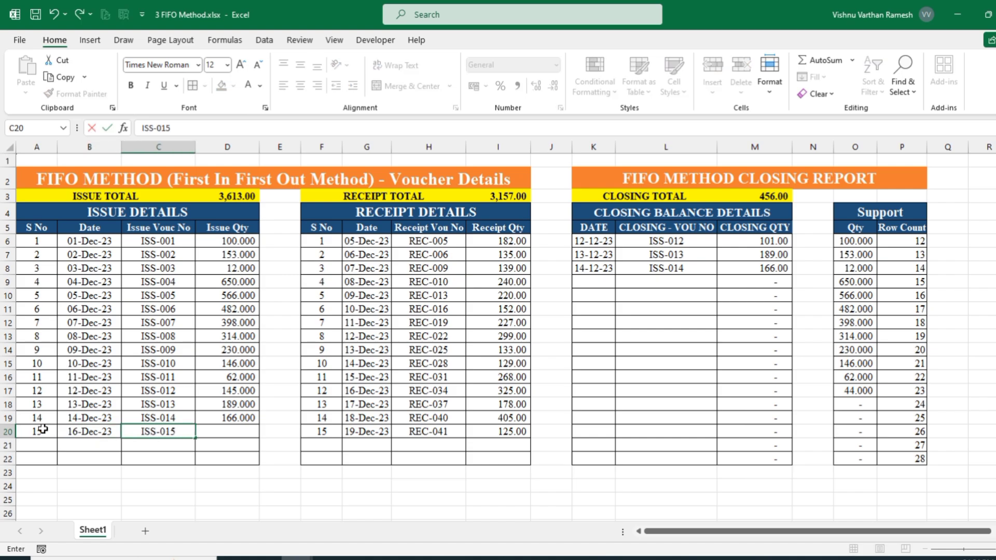
key("Tab")
type("7")
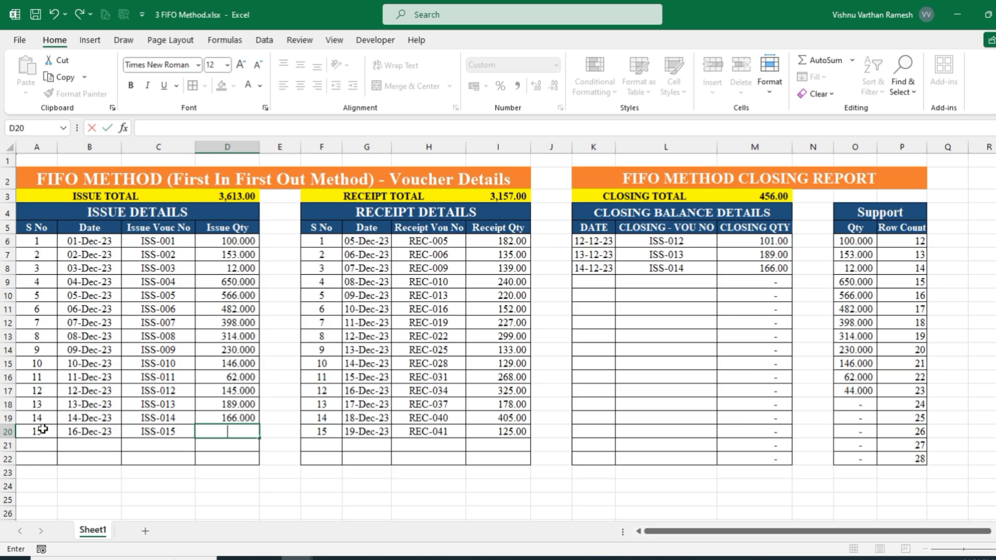
type("56")
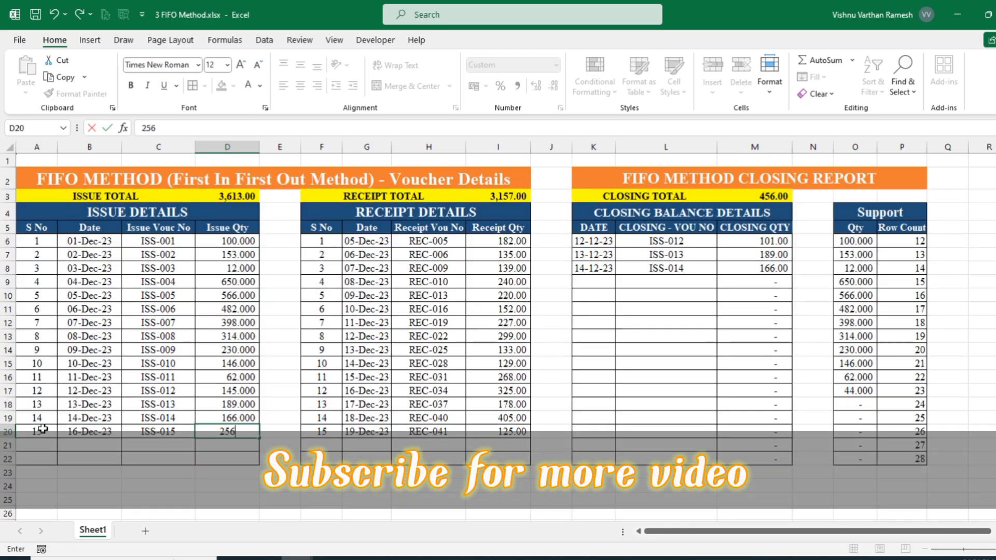